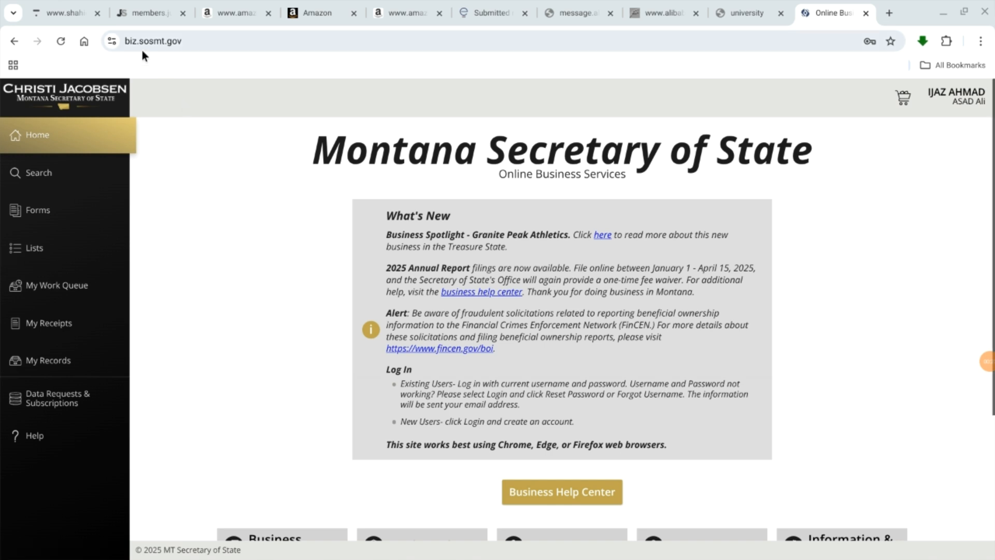
Step: Close the Montana Secretary of State tab and open a new blank browser tab
{"action": "left_click", "coordinate": [127, 43]}
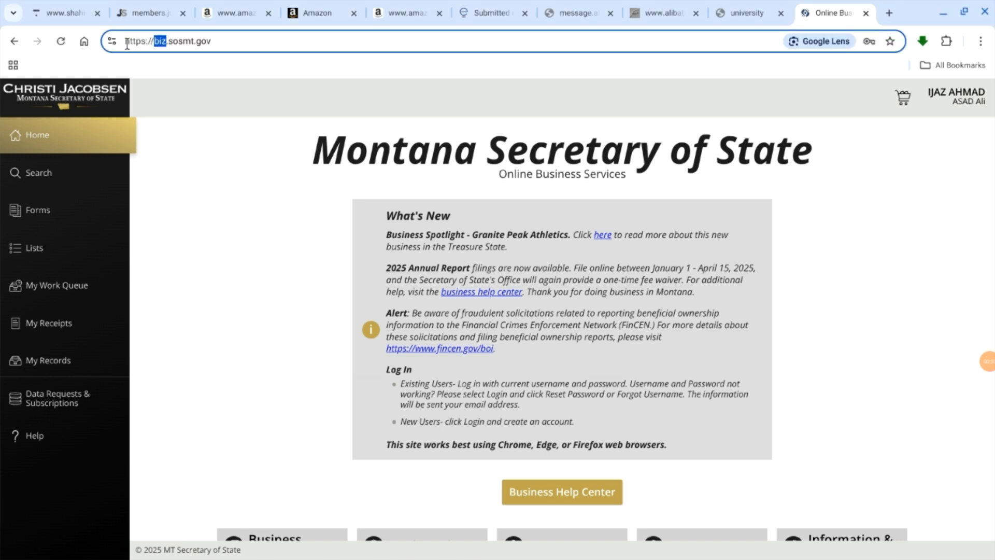
{"action": "left_click", "coordinate": [126, 43]}
{"action": "left_click", "coordinate": [865, 13]}
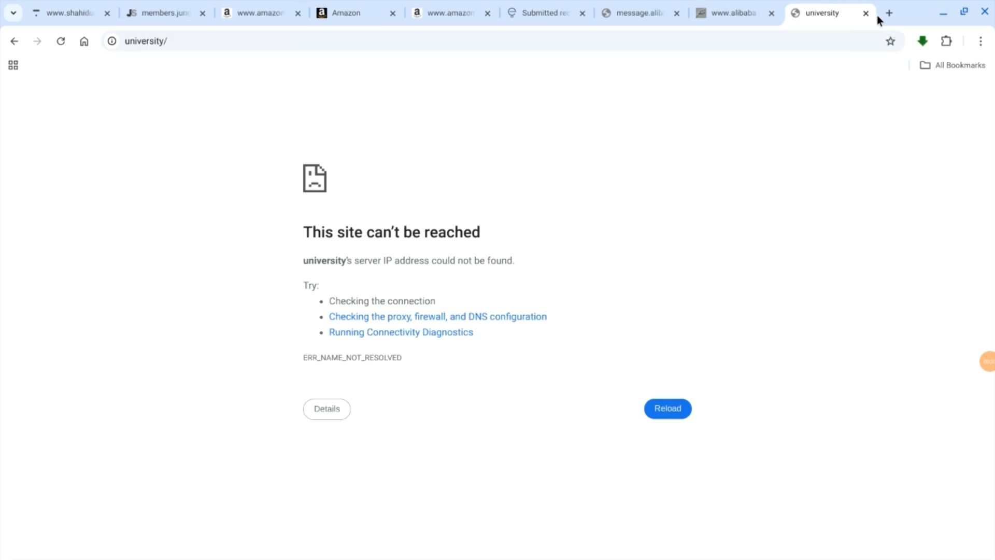
{"action": "left_click", "coordinate": [888, 13]}
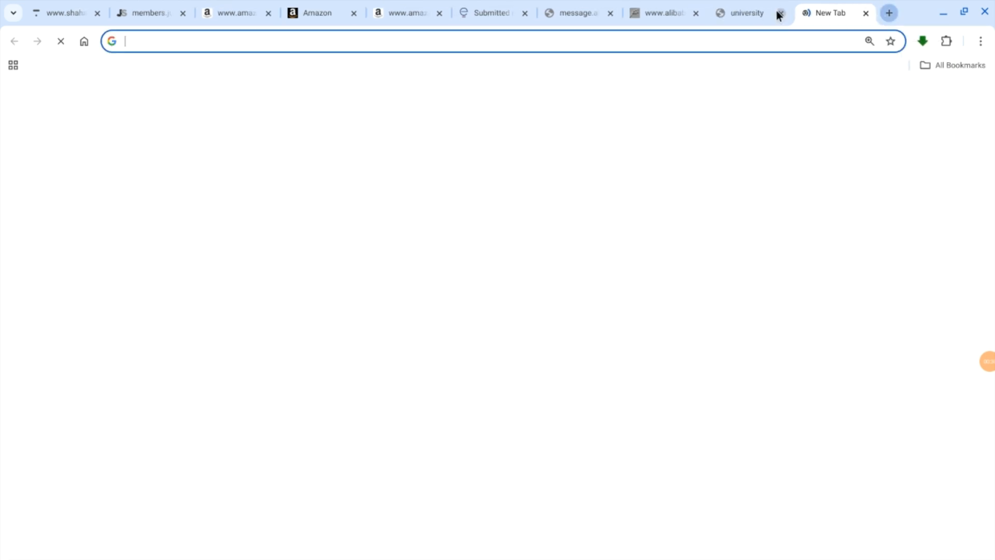
{"action": "left_click", "coordinate": [621, 41]}
{"action": "type", "text": "s"}
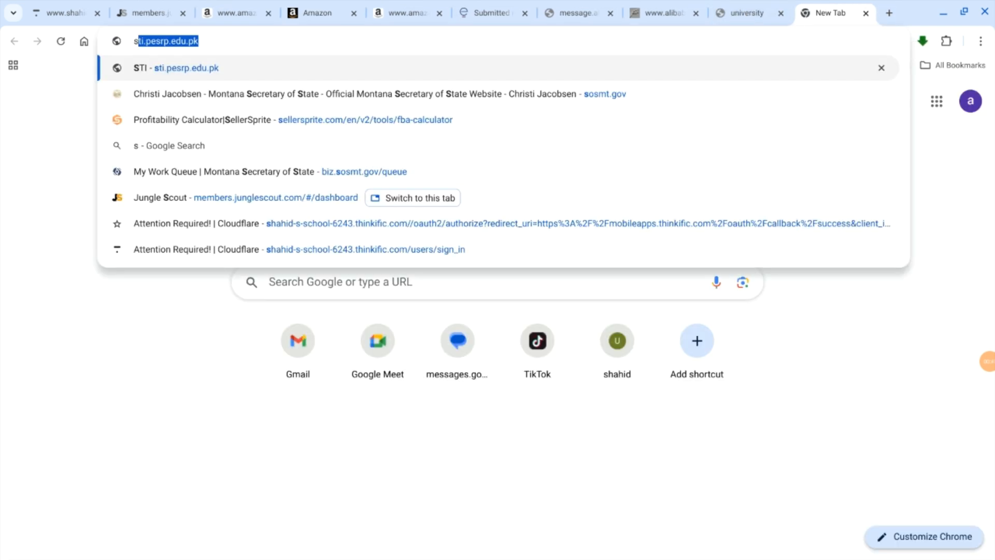
{"action": "key", "text": "BackSpace"}
{"action": "type", "text": "biz"}
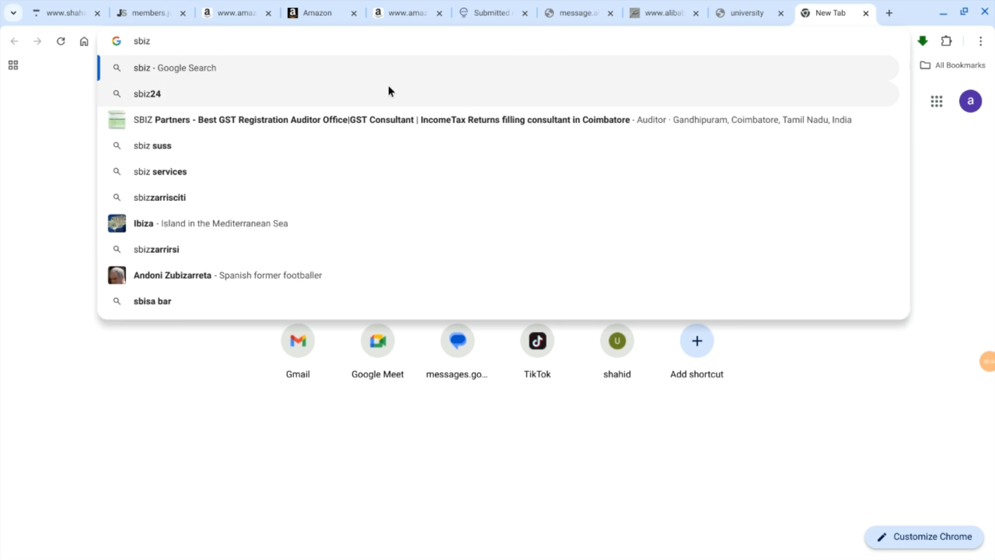
{"action": "key", "text": "Escape"}
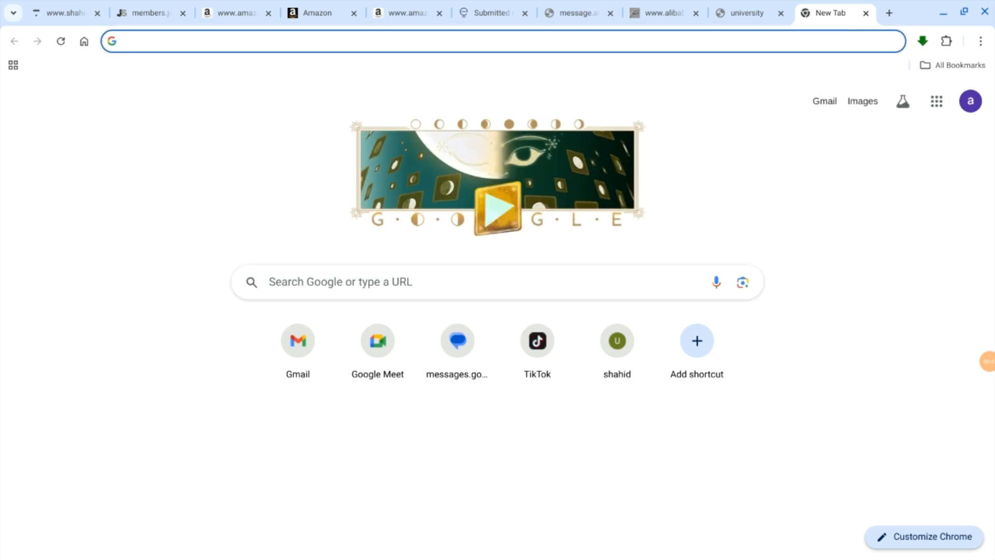
Step: Load biz.sosmt.gov/queue in the new tab and go to the site's home page
{"action": "type", "text": "biz.sosmt.gov/queue"}
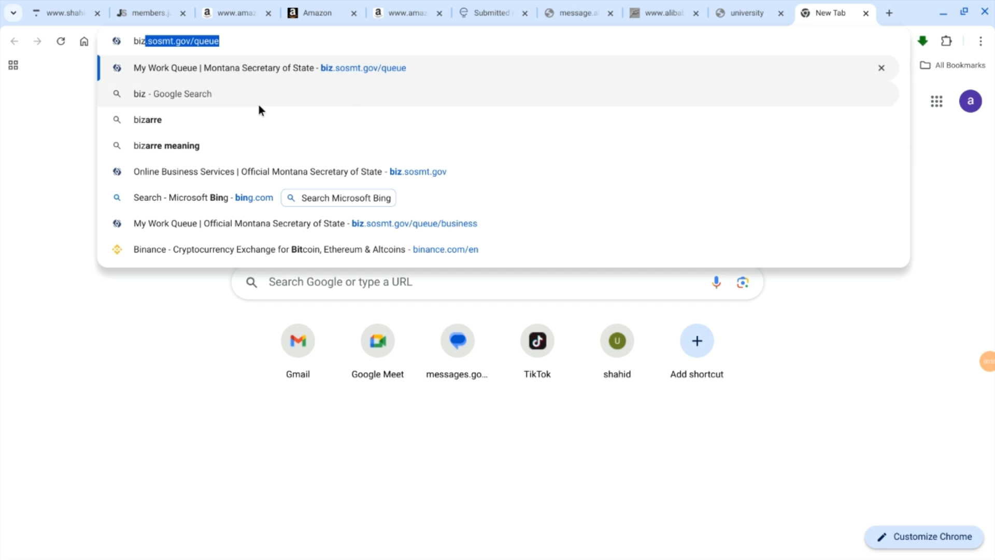
{"action": "key", "text": "Return"}
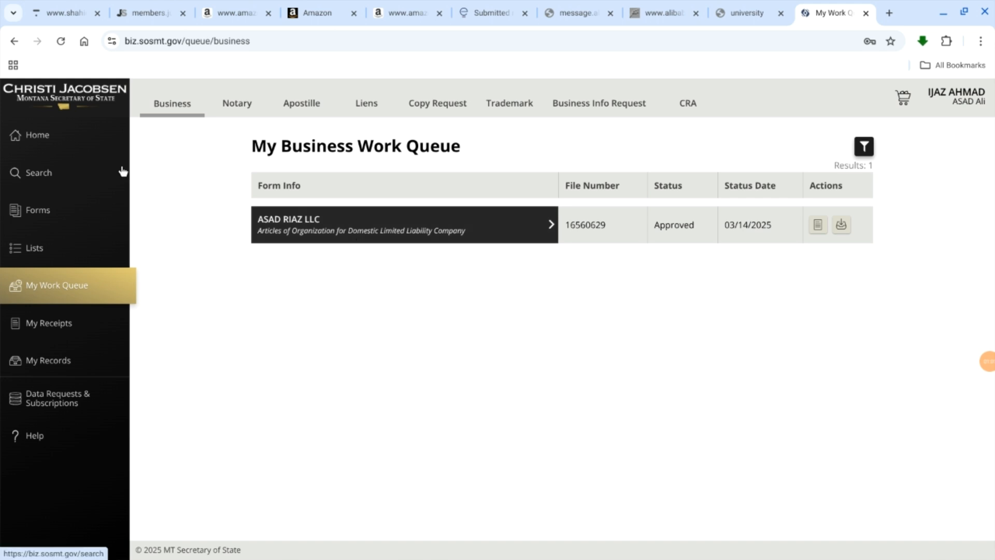
{"action": "left_click", "coordinate": [68, 136]}
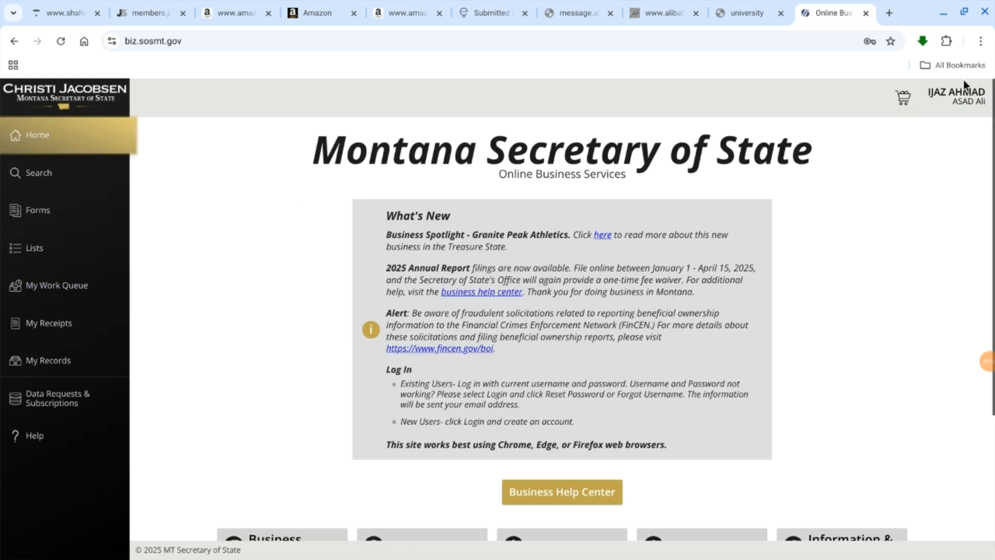
Step: Check the account options and look over the home page's notices and service categories
{"action": "left_click", "coordinate": [961, 93]}
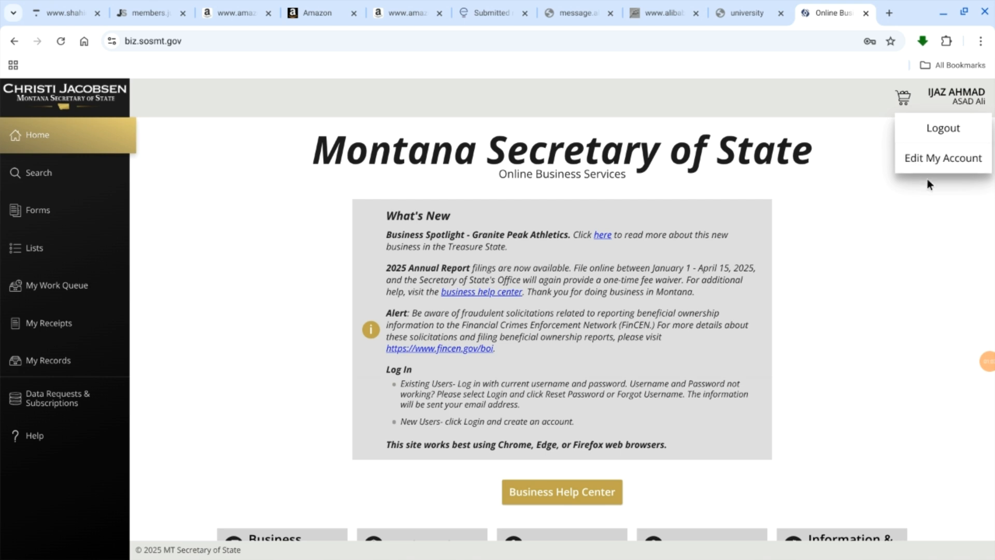
{"action": "left_click", "coordinate": [866, 162]}
{"action": "scroll", "coordinate": [834, 234], "scroll_direction": "down", "scroll_amount": 3}
{"action": "scroll", "coordinate": [834, 234], "scroll_direction": "up", "scroll_amount": 3}
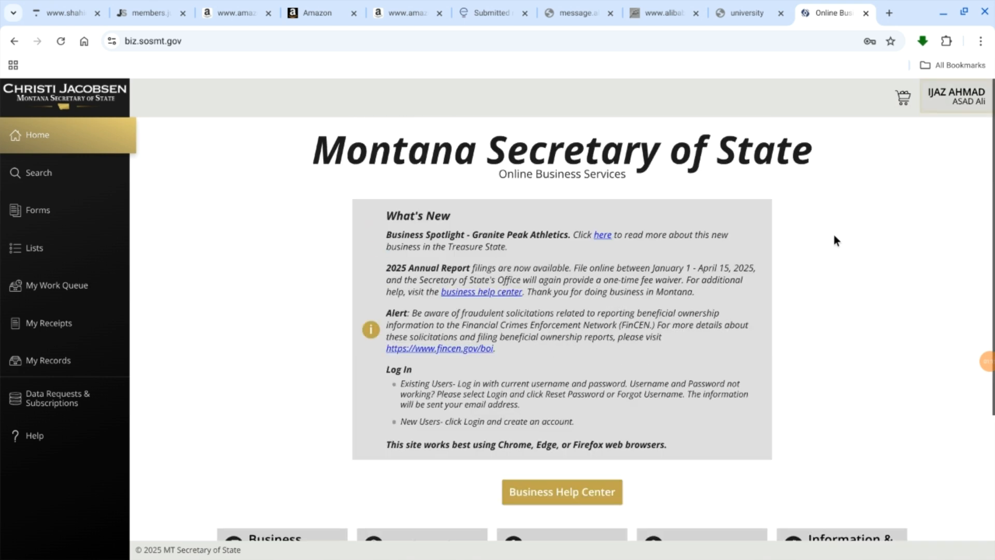
{"action": "scroll", "coordinate": [229, 177], "scroll_direction": "down", "scroll_amount": 2}
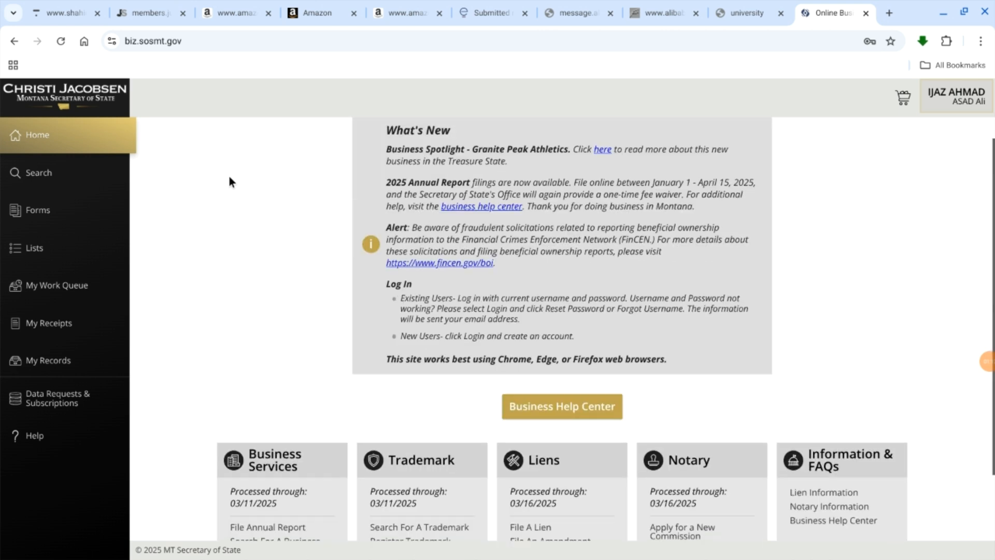
{"action": "scroll", "coordinate": [229, 177], "scroll_direction": "up", "scroll_amount": 2}
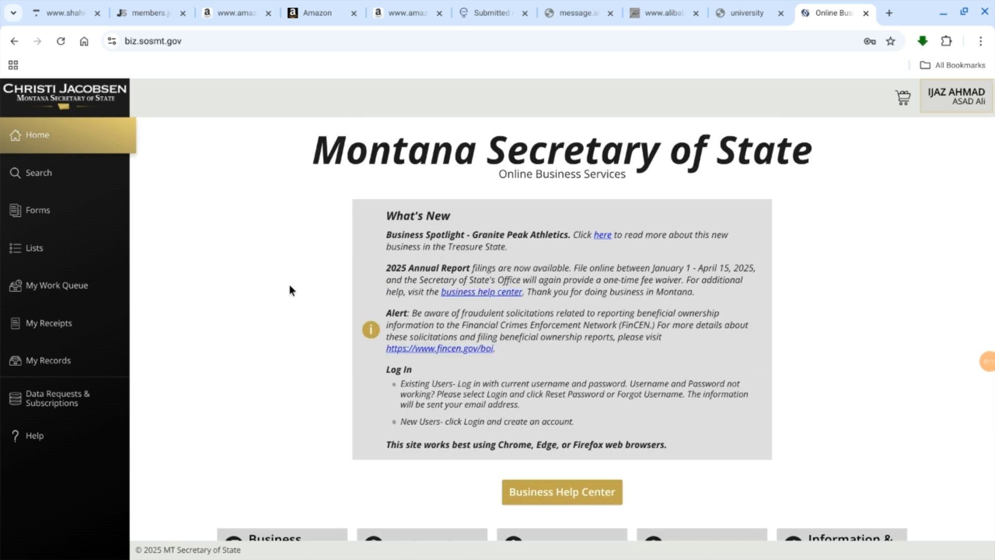
Step: Browse the business forms and start an online filing of Articles of Organization for Domestic Limited Liability Company
{"action": "left_click", "coordinate": [35, 209]}
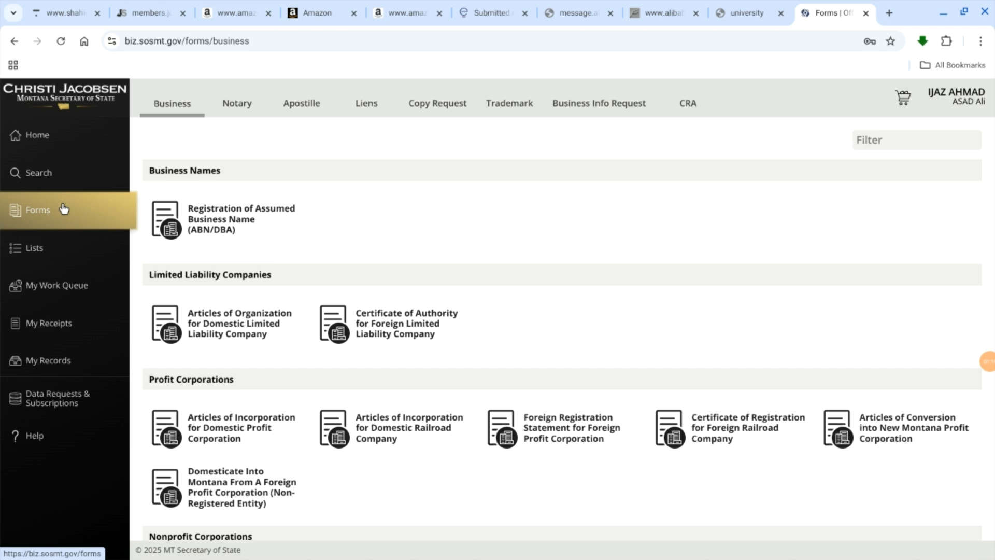
{"action": "scroll", "coordinate": [389, 200], "scroll_direction": "down", "scroll_amount": 1}
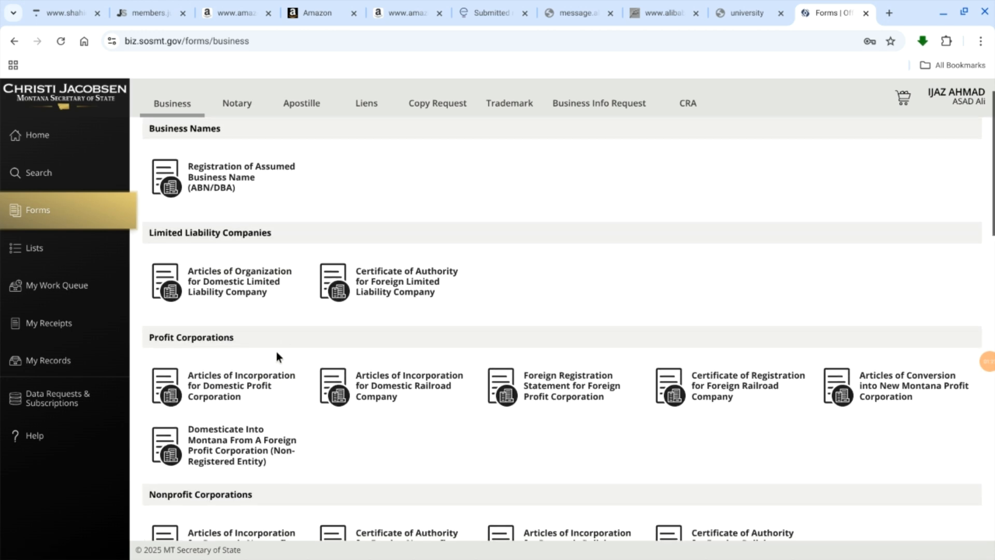
{"action": "scroll", "coordinate": [250, 295], "scroll_direction": "down", "scroll_amount": 20}
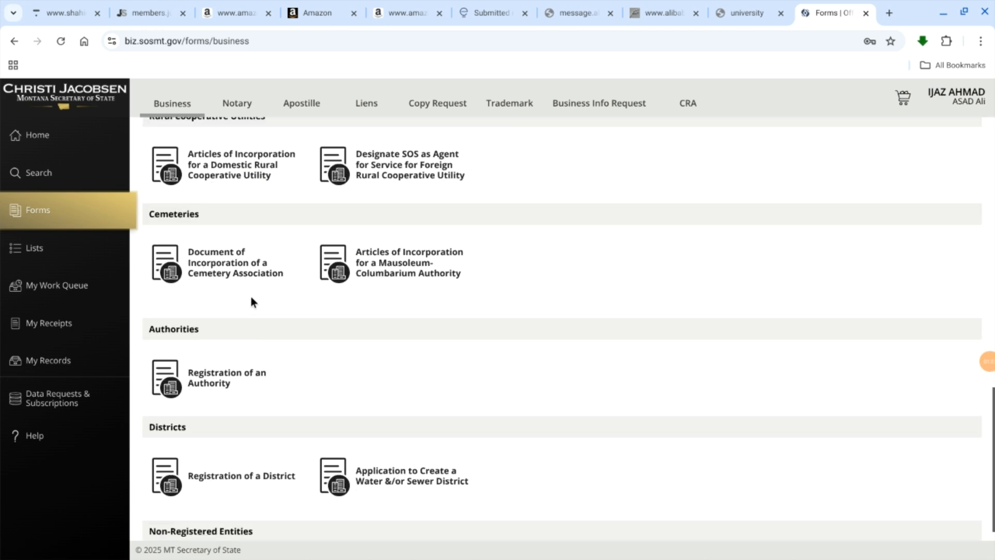
{"action": "scroll", "coordinate": [250, 296], "scroll_direction": "up", "scroll_amount": 10}
{"action": "scroll", "coordinate": [250, 296], "scroll_direction": "up", "scroll_amount": 10}
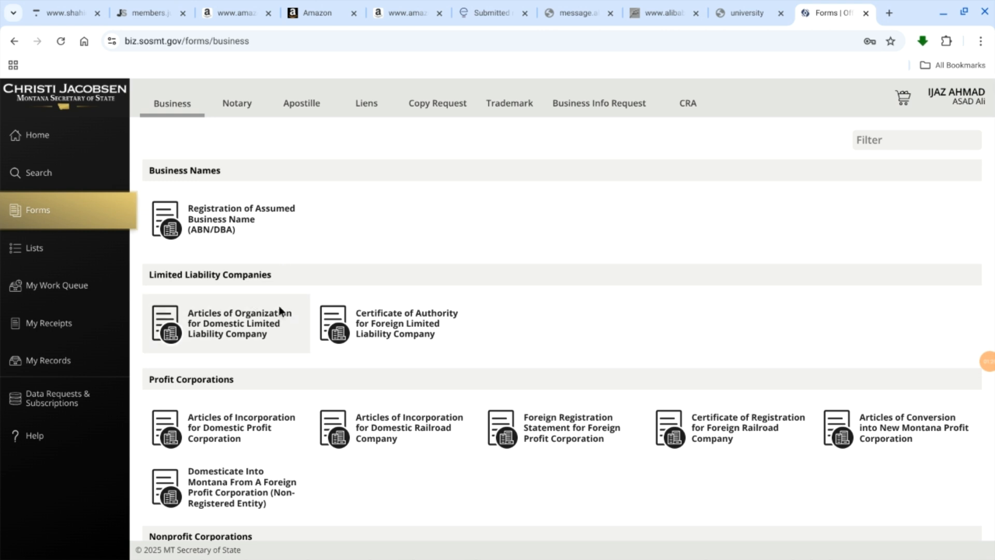
{"action": "scroll", "coordinate": [205, 373], "scroll_direction": "down", "scroll_amount": 1}
{"action": "scroll", "coordinate": [207, 374], "scroll_direction": "down", "scroll_amount": 2}
{"action": "scroll", "coordinate": [198, 419], "scroll_direction": "up", "scroll_amount": 3}
{"action": "left_click", "coordinate": [237, 310]}
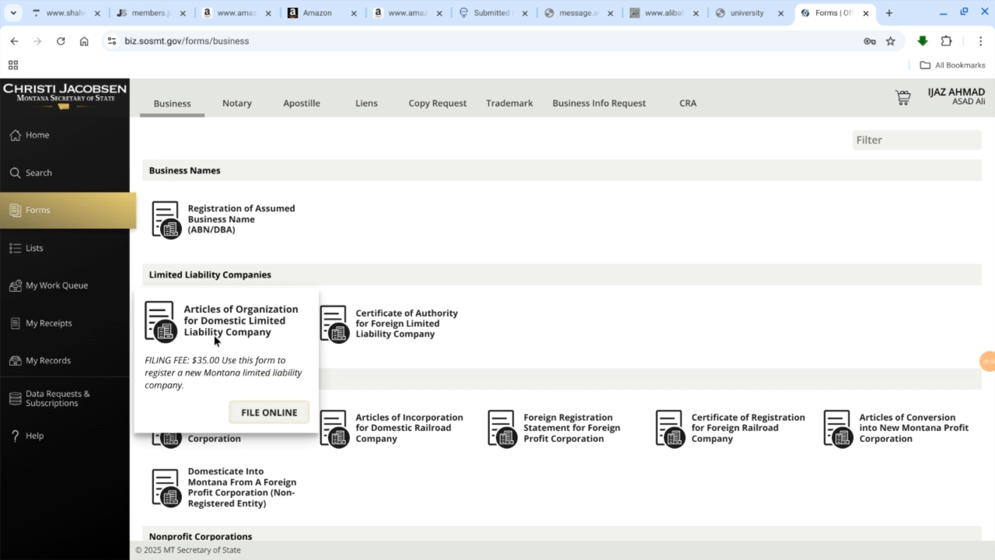
{"action": "left_click", "coordinate": [265, 412]}
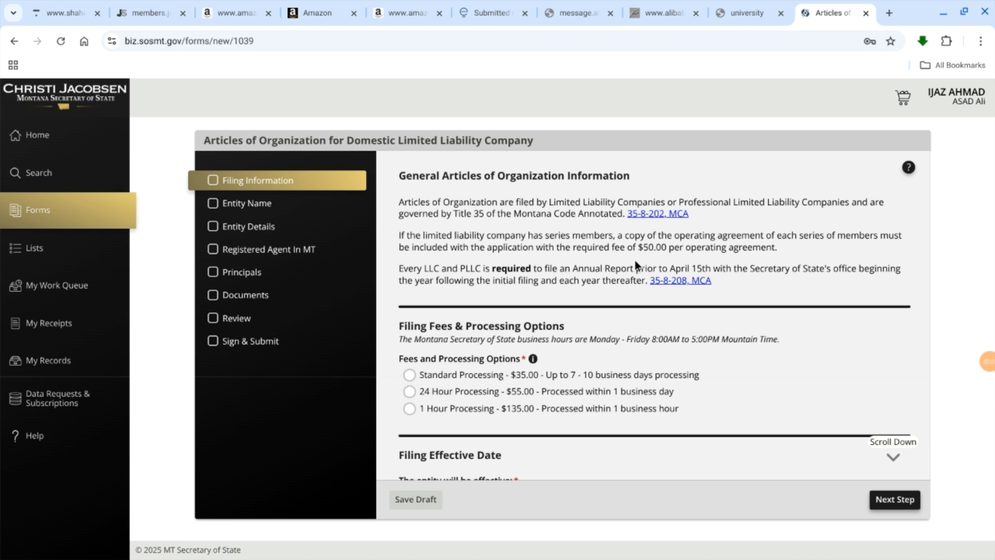
Step: Review the filing information and choose Standard Processing at $35.00 as the fee and processing option
{"action": "scroll", "coordinate": [636, 260], "scroll_direction": "down", "scroll_amount": 3}
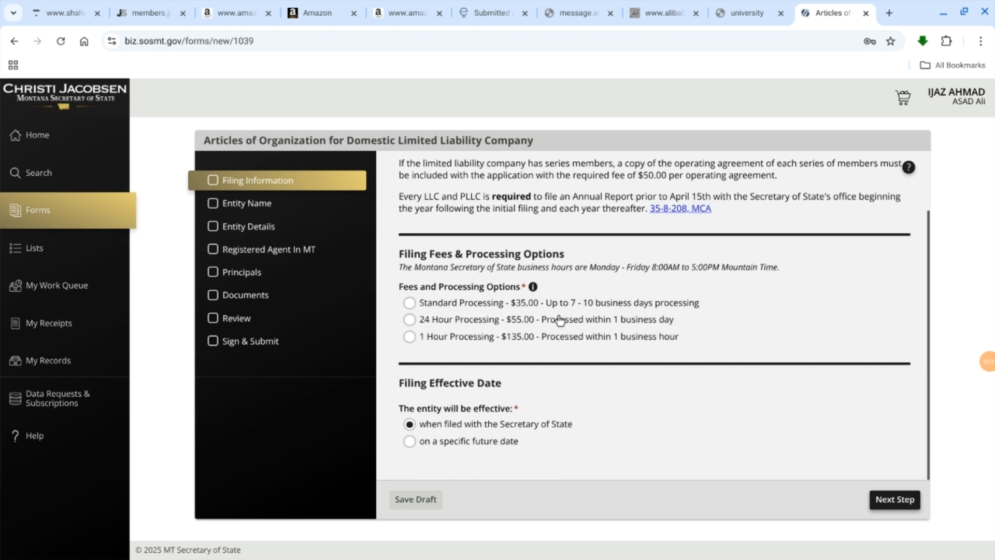
{"action": "scroll", "coordinate": [451, 317], "scroll_direction": "up", "scroll_amount": 3}
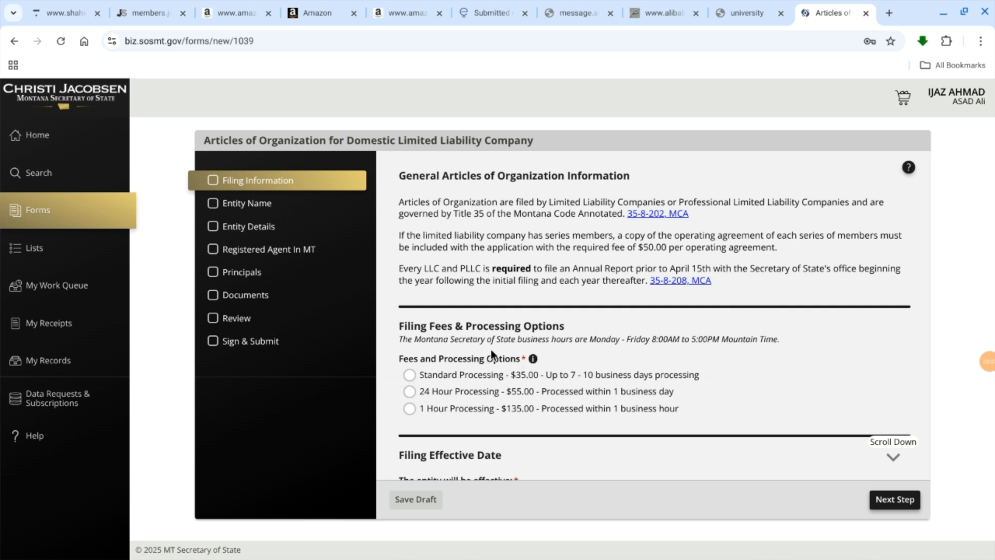
{"action": "left_click", "coordinate": [410, 375]}
{"action": "scroll", "coordinate": [627, 344], "scroll_direction": "down", "scroll_amount": 1}
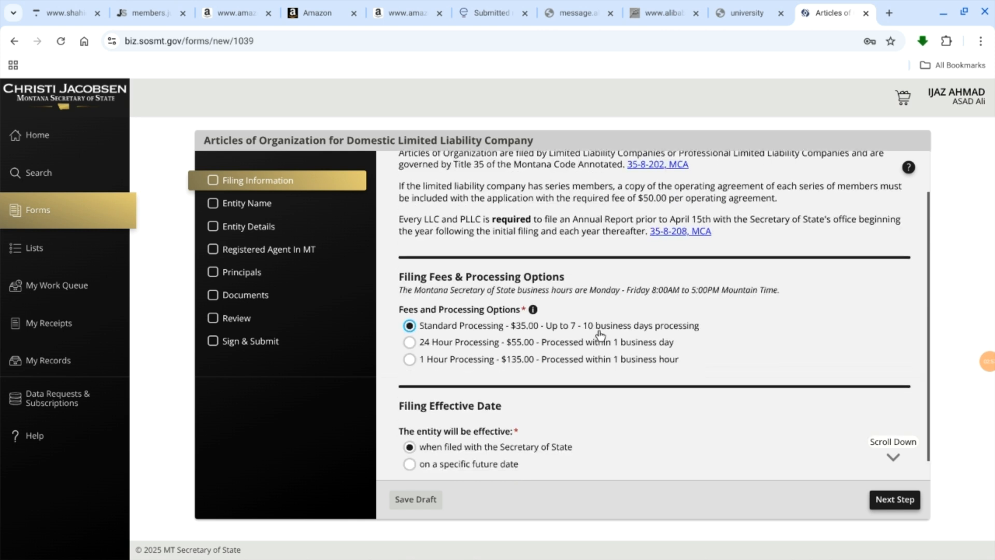
{"action": "scroll", "coordinate": [685, 351], "scroll_direction": "down", "scroll_amount": 1}
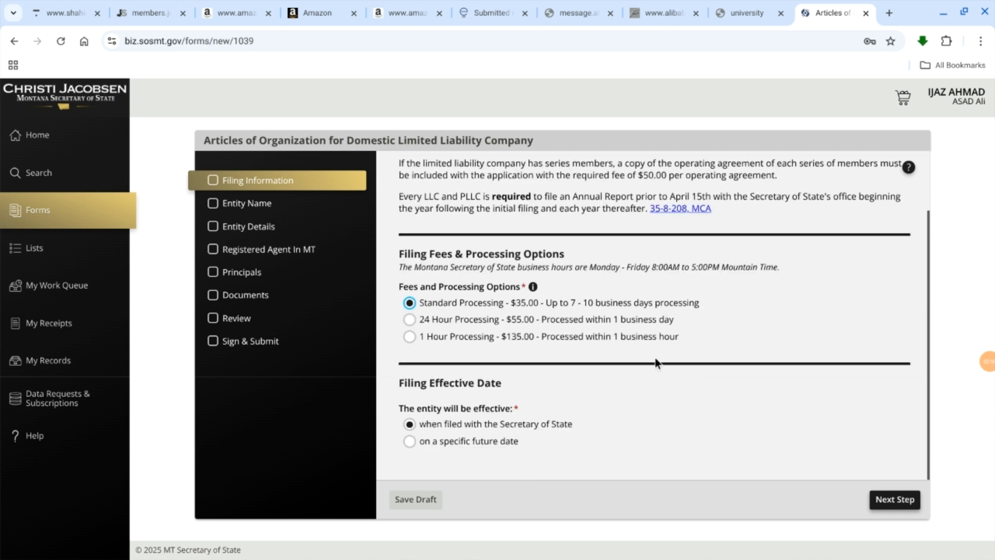
Step: Try a specific future effective date, then make the entity effective when filed with the Secretary of State
{"action": "left_click", "coordinate": [410, 426]}
{"action": "left_click", "coordinate": [409, 441]}
{"action": "scroll", "coordinate": [447, 414], "scroll_direction": "down", "scroll_amount": 1}
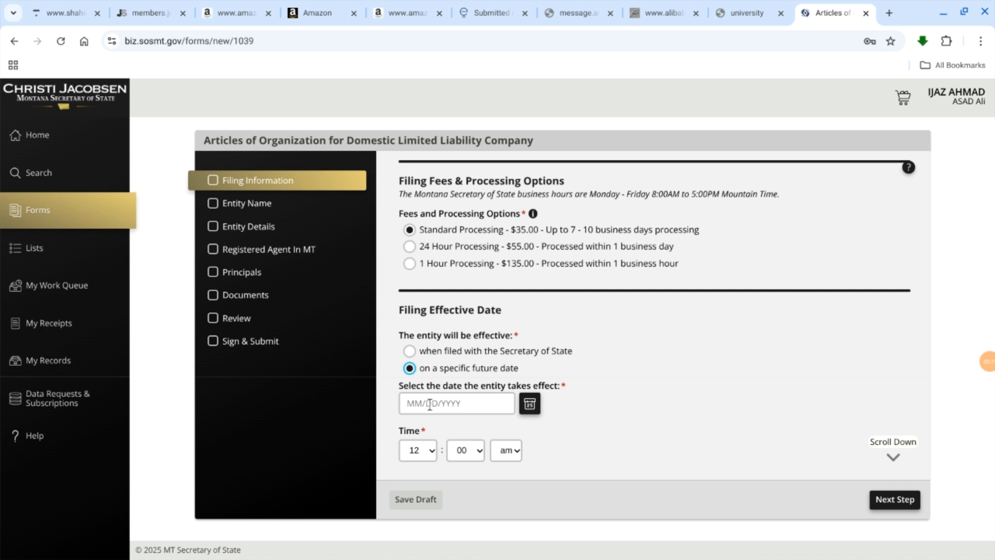
{"action": "left_click", "coordinate": [409, 351]}
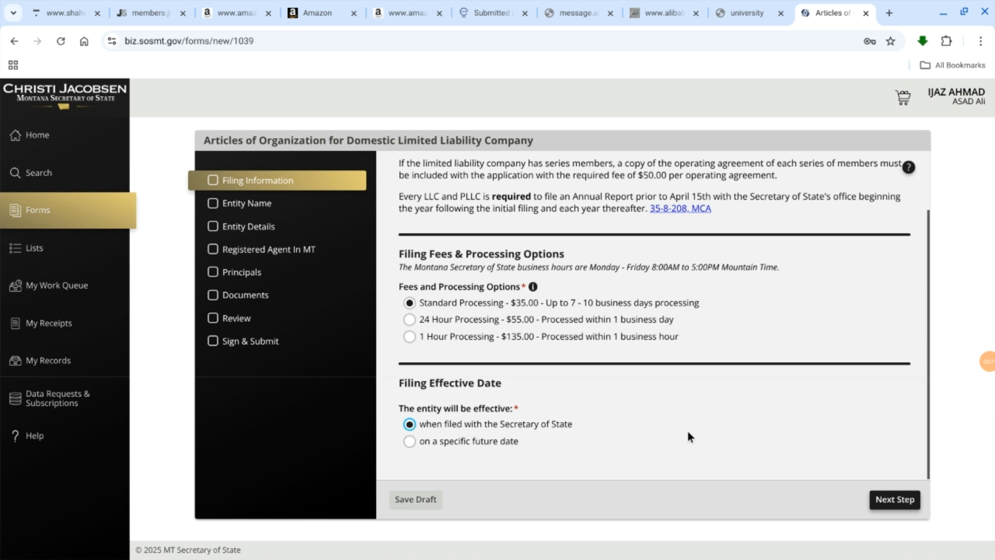
{"action": "scroll", "coordinate": [689, 435], "scroll_direction": "down", "scroll_amount": 1}
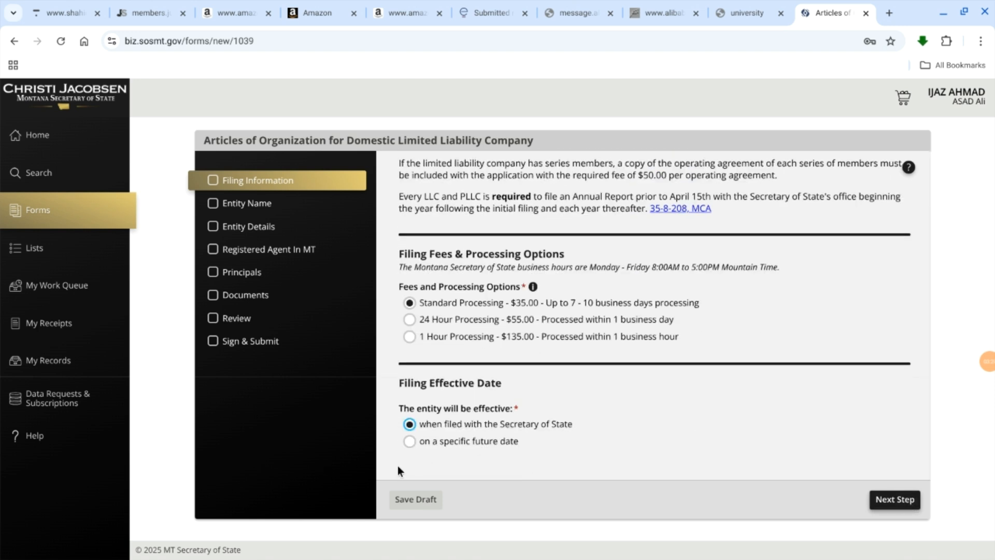
Step: Save a draft of the filing and select Limited Liability Company (LLC) as the company type in the Entity Name section
{"action": "left_click", "coordinate": [398, 502]}
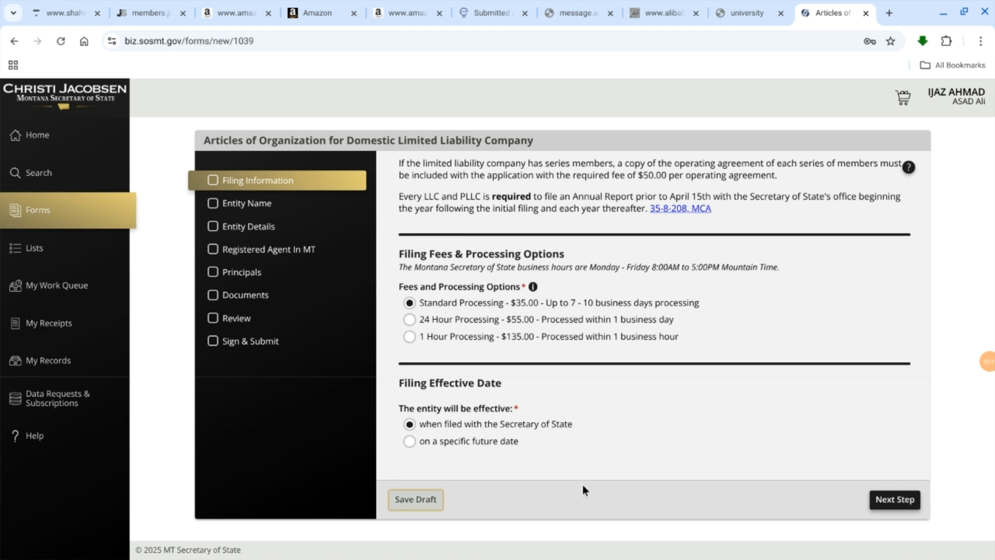
{"action": "left_click", "coordinate": [901, 501]}
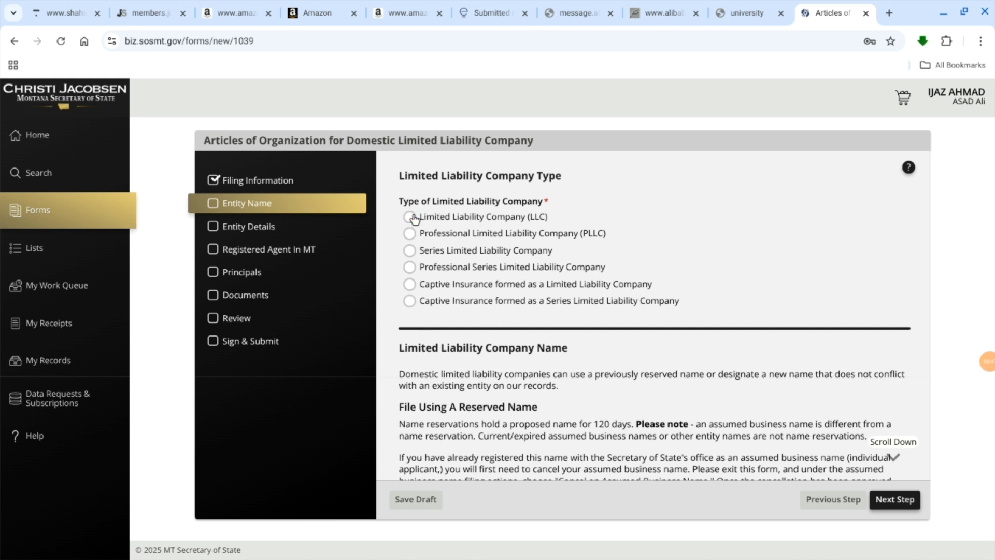
{"action": "left_click", "coordinate": [410, 216]}
{"action": "scroll", "coordinate": [539, 231], "scroll_direction": "down", "scroll_amount": 3}
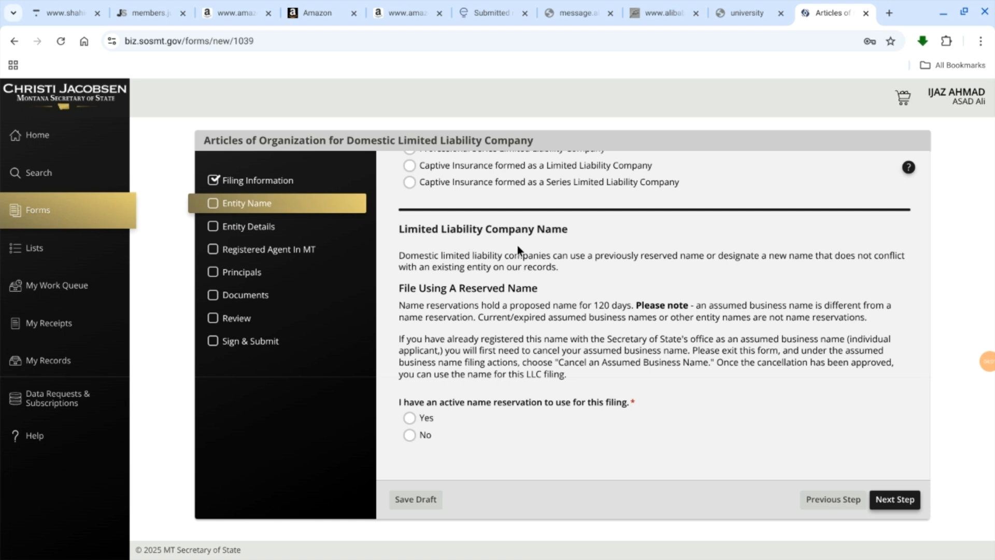
{"action": "scroll", "coordinate": [518, 245], "scroll_direction": "up", "scroll_amount": 2}
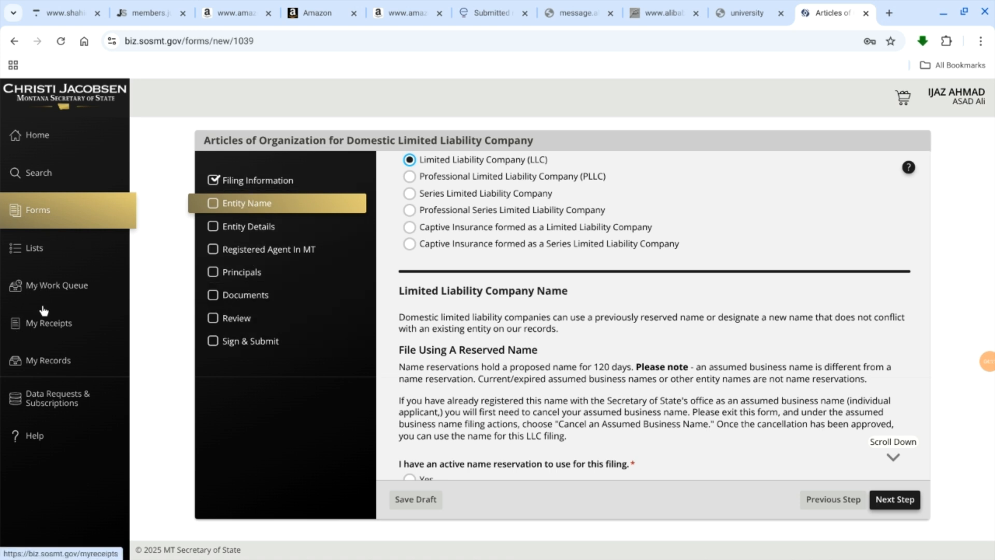
Step: Leave the form and search the registered businesses for ASAD RIAZ LLC
{"action": "left_click", "coordinate": [46, 170]}
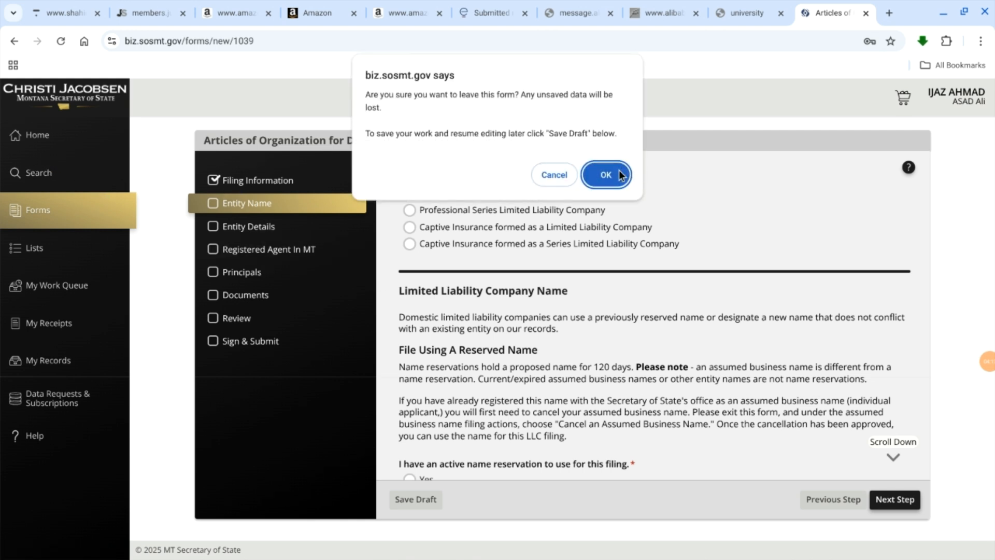
{"action": "left_click", "coordinate": [605, 174]}
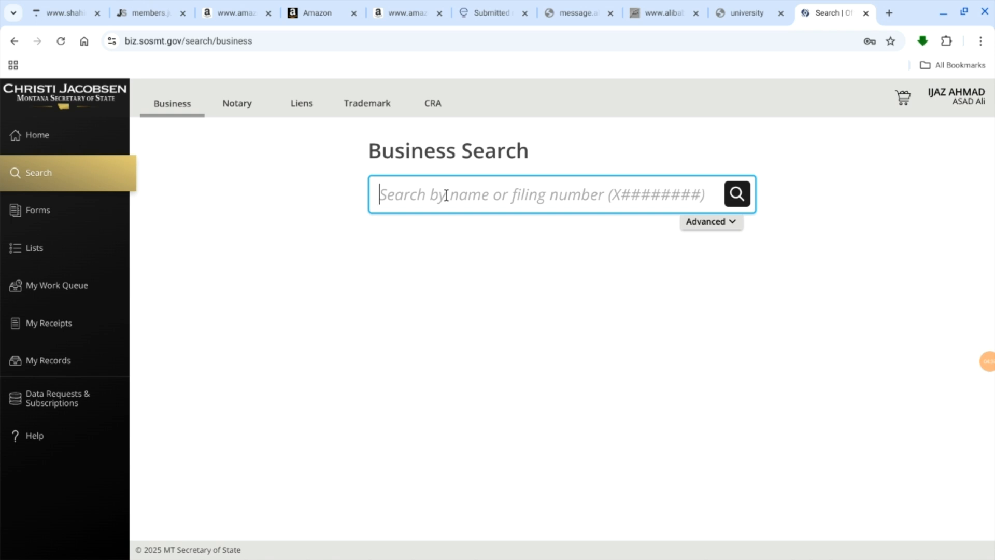
{"action": "type", "text": "ASAD "}
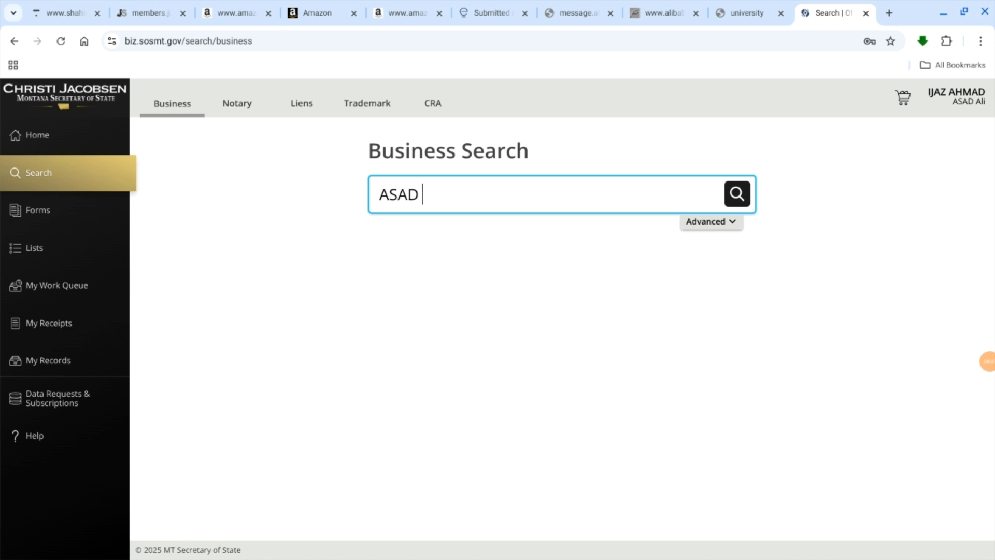
{"action": "type", "text": "RIAZ LLC"}
{"action": "left_click", "coordinate": [736, 195]}
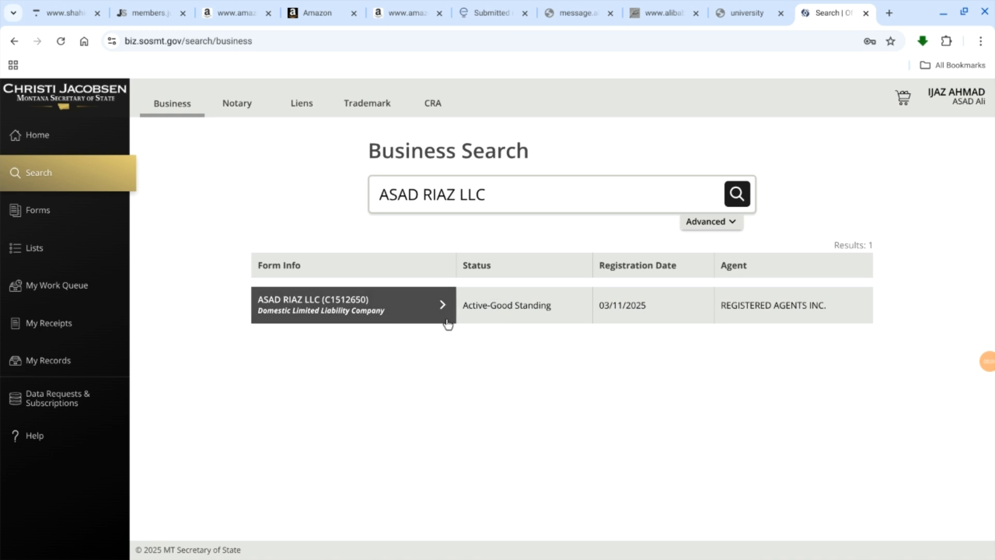
Step: Search the registered businesses for Fatima LLC to check whether the name is available
{"action": "triple_click", "coordinate": [508, 199]}
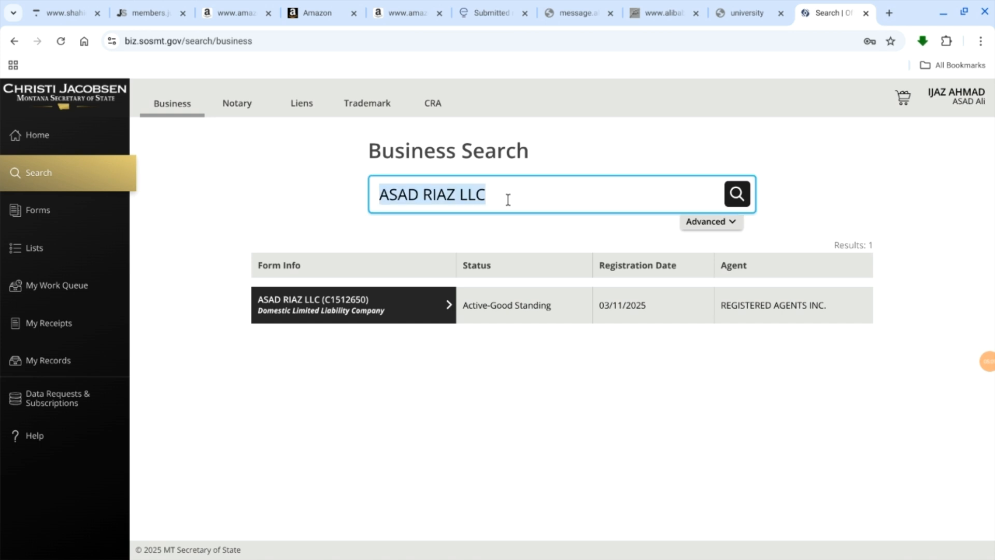
{"action": "key", "text": "BackSpace"}
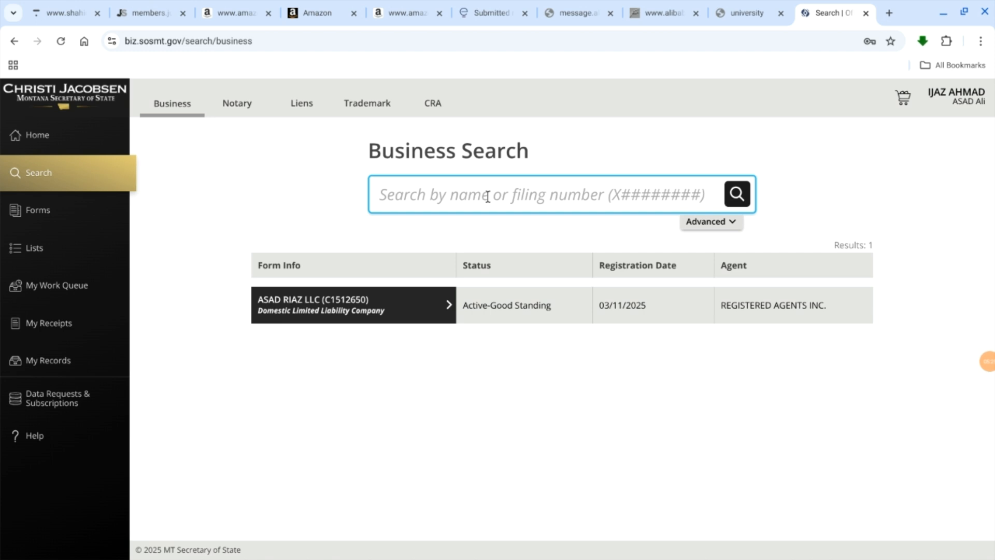
{"action": "type", "text": "Fat"}
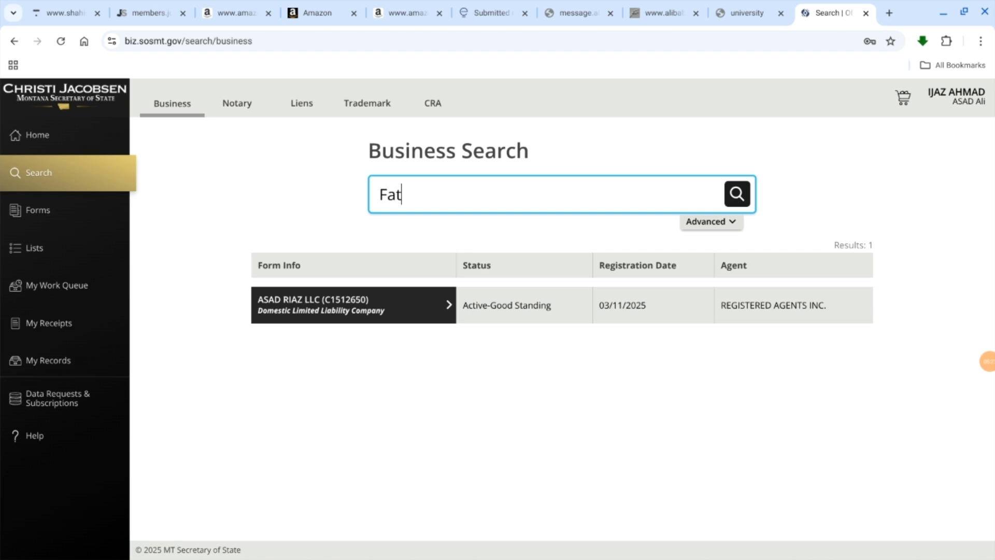
{"action": "type", "text": "ima LLC"}
{"action": "left_click", "coordinate": [739, 195]}
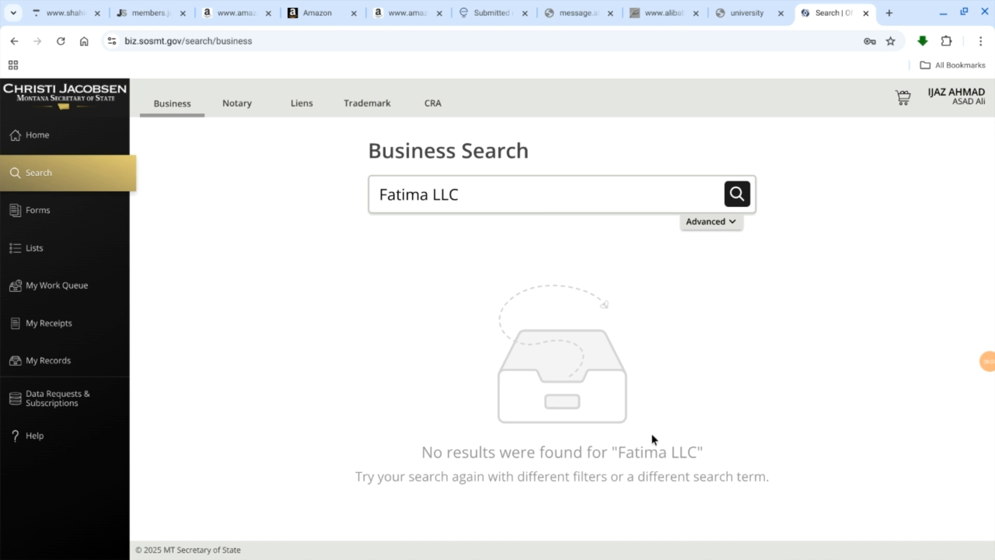
{"action": "left_click", "coordinate": [396, 193]}
{"action": "left_click", "coordinate": [397, 195]}
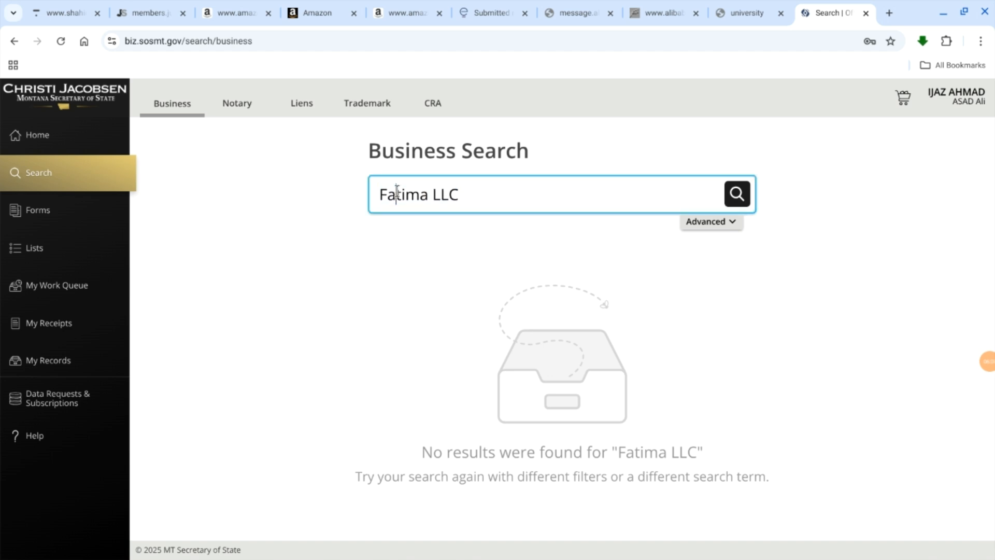
{"action": "left_click", "coordinate": [284, 155]}
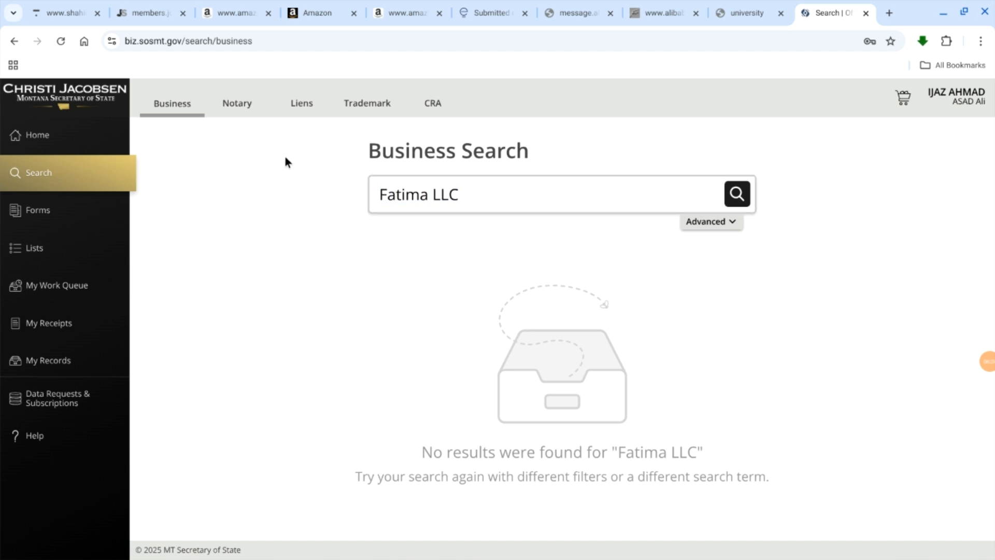
Step: Start a new online filing of the Articles of Organization for Domestic Limited Liability Company
{"action": "left_click", "coordinate": [42, 211]}
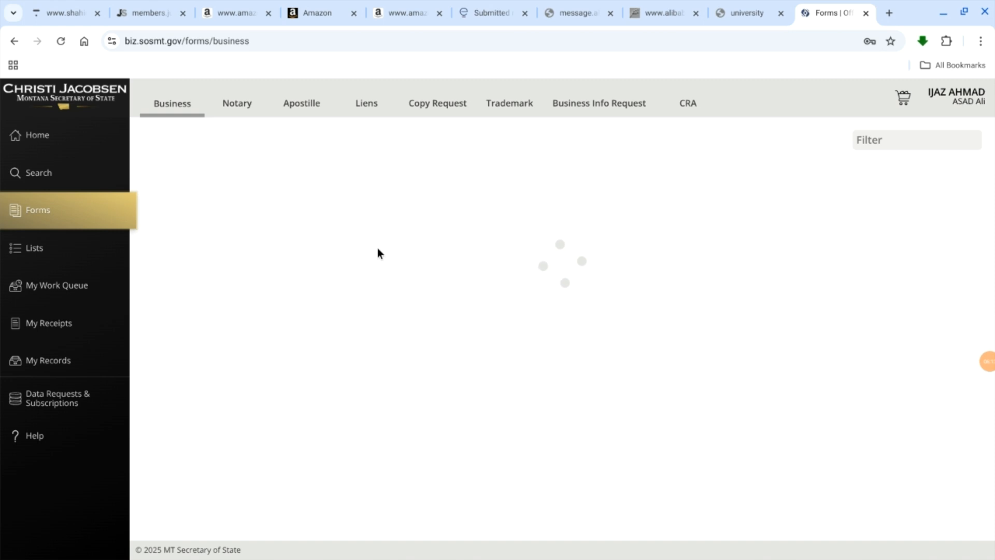
{"action": "scroll", "coordinate": [534, 213], "scroll_direction": "down", "scroll_amount": 2}
{"action": "scroll", "coordinate": [533, 211], "scroll_direction": "up", "scroll_amount": 2}
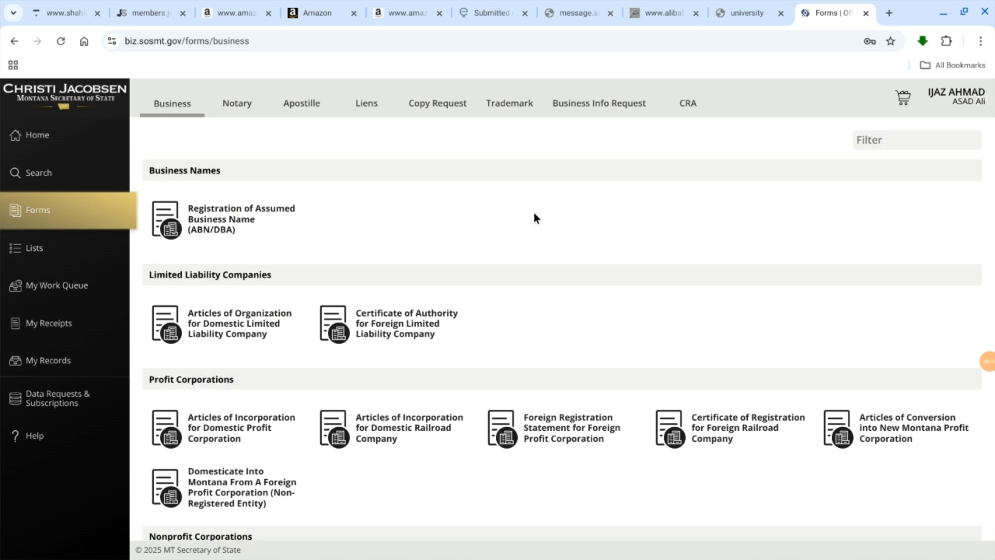
{"action": "mouse_move", "coordinate": [231, 331]}
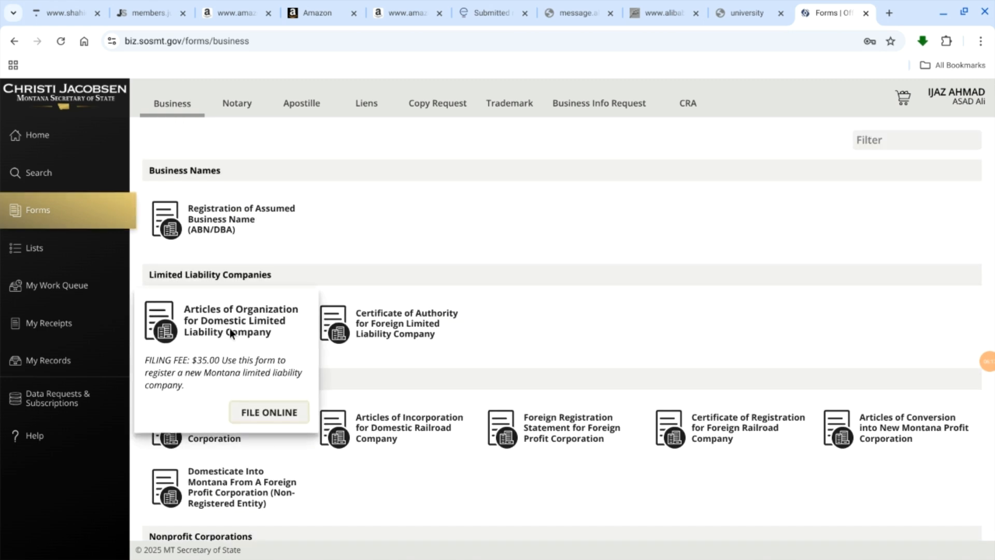
{"action": "left_click", "coordinate": [268, 413]}
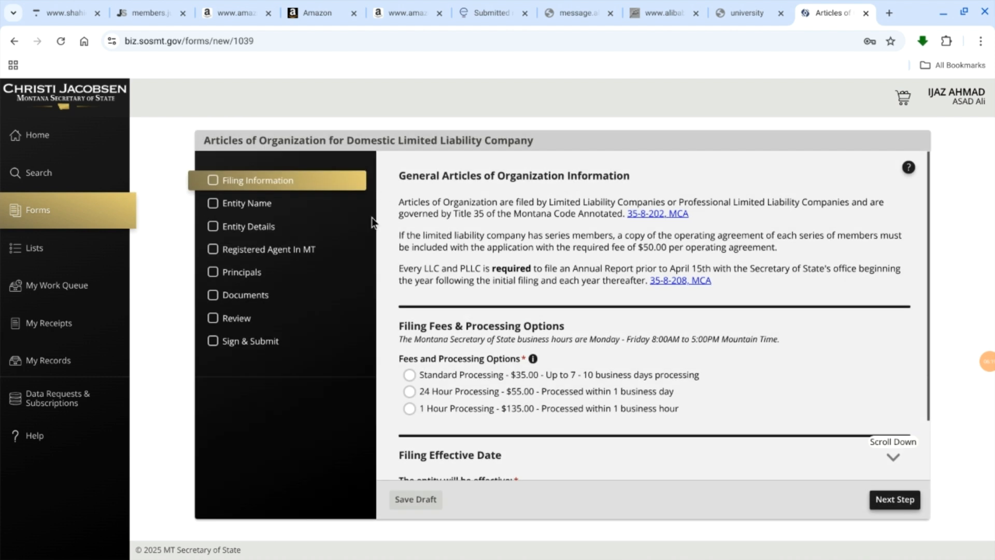
Step: Choose Standard Processing at $35.00, effective when filed with the Secretary of State, save a draft and continue to Entity Name
{"action": "left_click", "coordinate": [410, 374]}
{"action": "scroll", "coordinate": [409, 373], "scroll_direction": "down", "scroll_amount": 2}
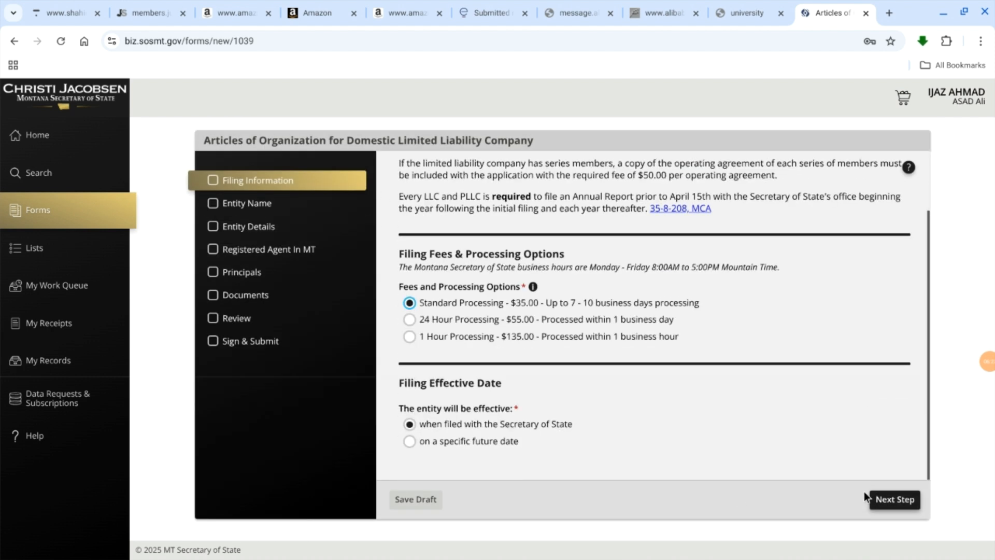
{"action": "left_click", "coordinate": [398, 498]}
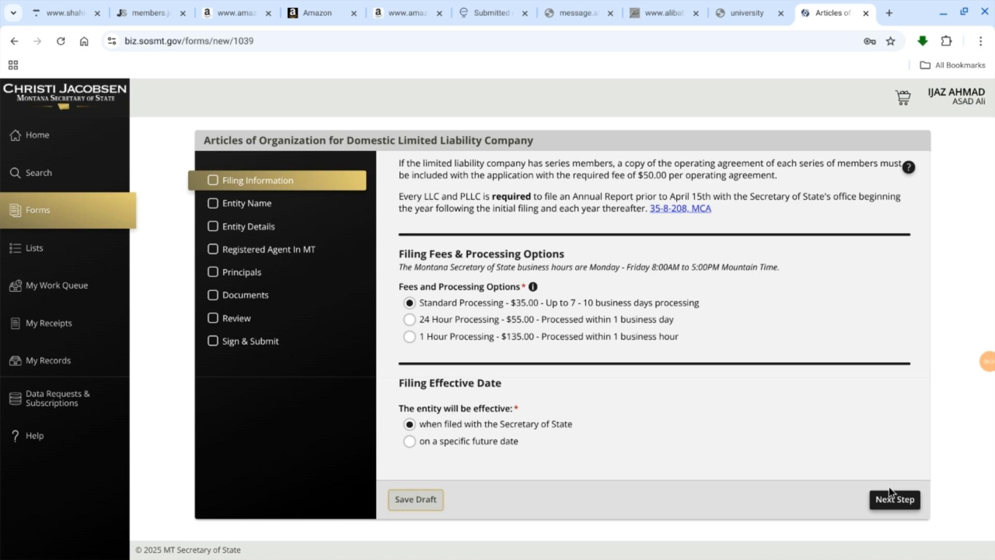
{"action": "left_click", "coordinate": [905, 501]}
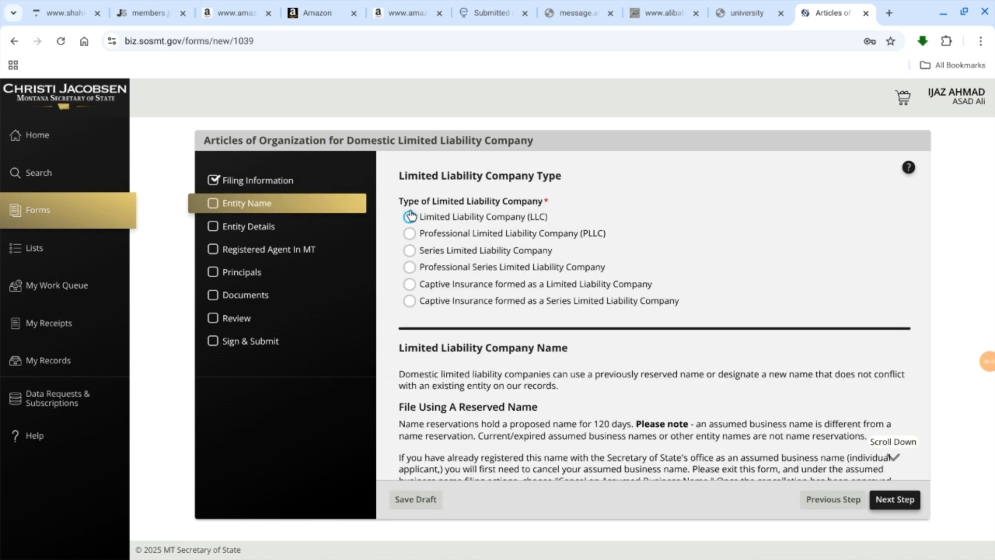
Step: Select Limited Liability Company (LLC) as the company type and, after trying Yes, answer No to having an active name reservation
{"action": "left_click", "coordinate": [410, 216]}
{"action": "scroll", "coordinate": [548, 356], "scroll_direction": "down", "scroll_amount": 3}
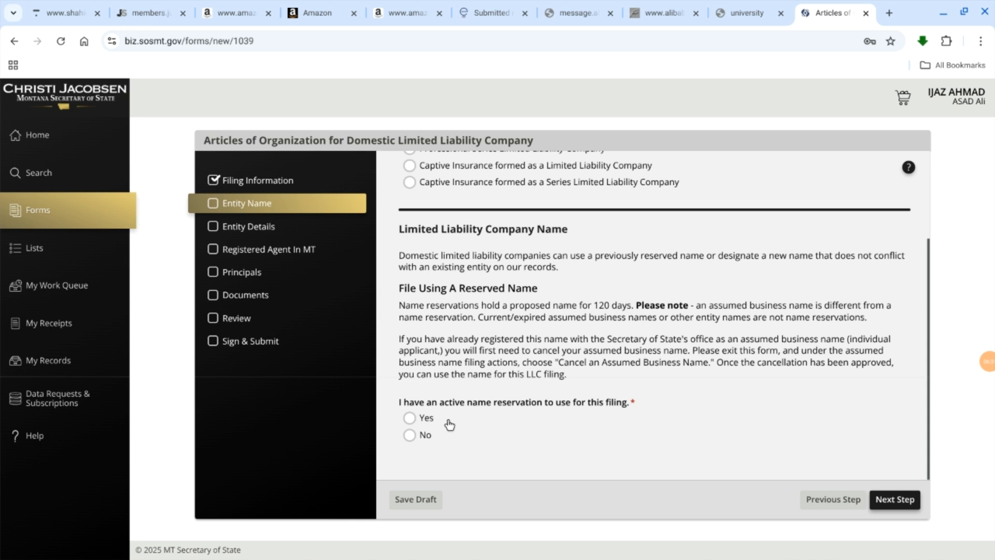
{"action": "left_click", "coordinate": [409, 419]}
{"action": "scroll", "coordinate": [507, 433], "scroll_direction": "down", "scroll_amount": 1}
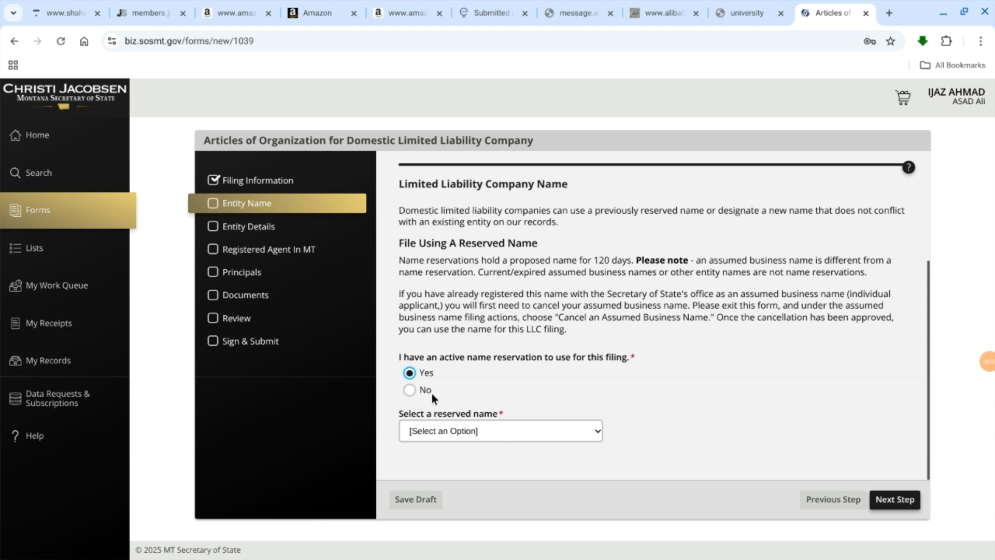
{"action": "left_click", "coordinate": [409, 390]}
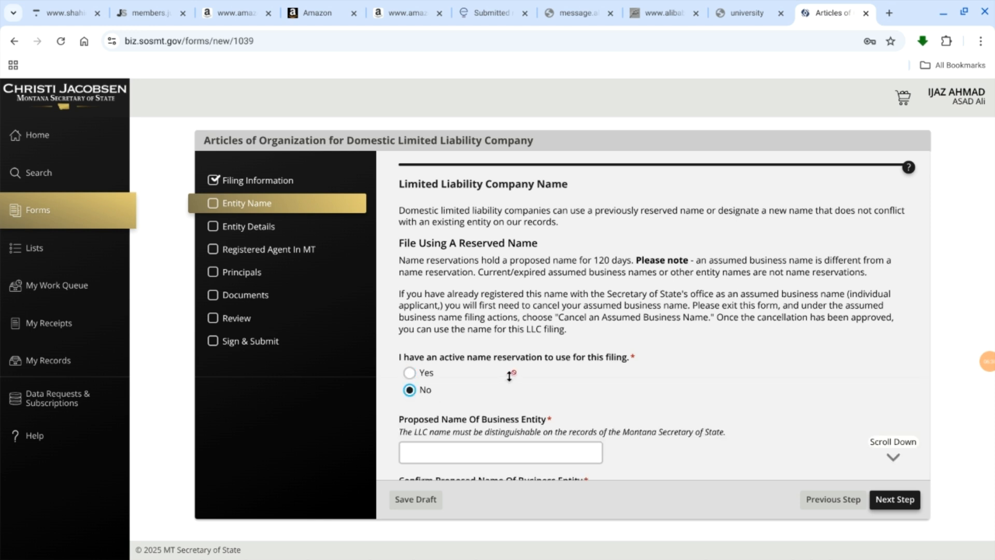
{"action": "scroll", "coordinate": [688, 371], "scroll_direction": "down", "scroll_amount": 3}
{"action": "scroll", "coordinate": [687, 372], "scroll_direction": "up", "scroll_amount": 1}
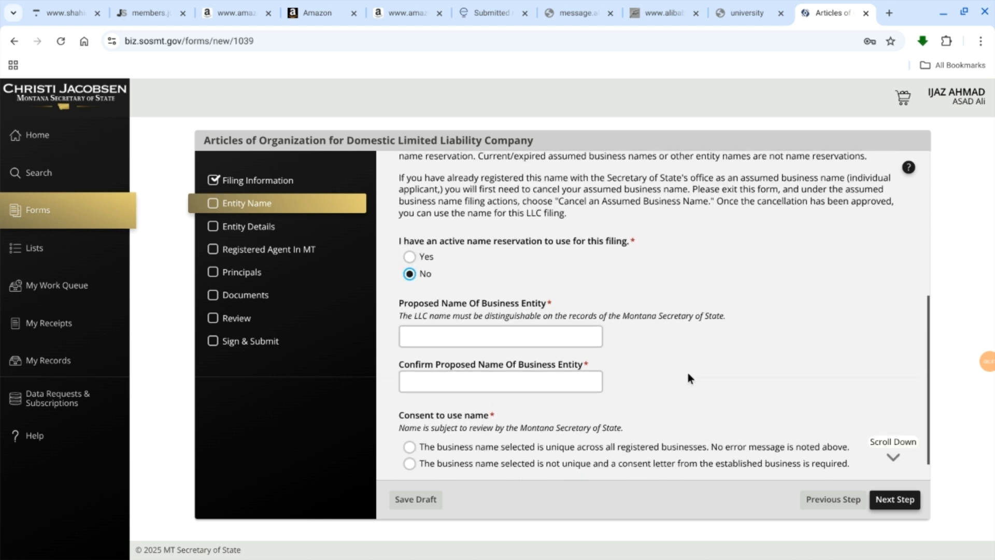
{"action": "left_click", "coordinate": [411, 256]}
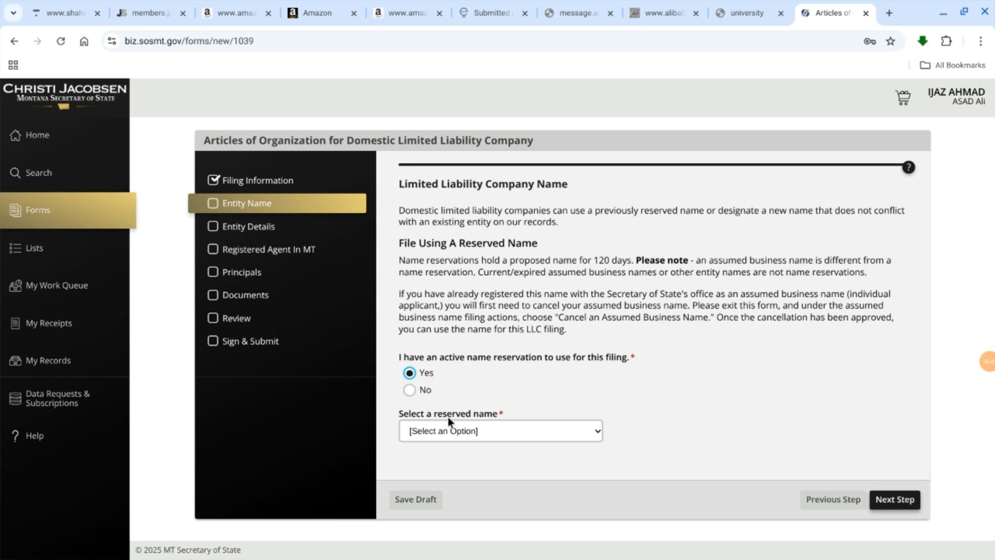
{"action": "left_click", "coordinate": [425, 391]}
Step: Enter FATIMA LLC as the proposed and confirmed business name and declare it unique across all registered businesses
{"action": "scroll", "coordinate": [573, 348], "scroll_direction": "down", "scroll_amount": 3}
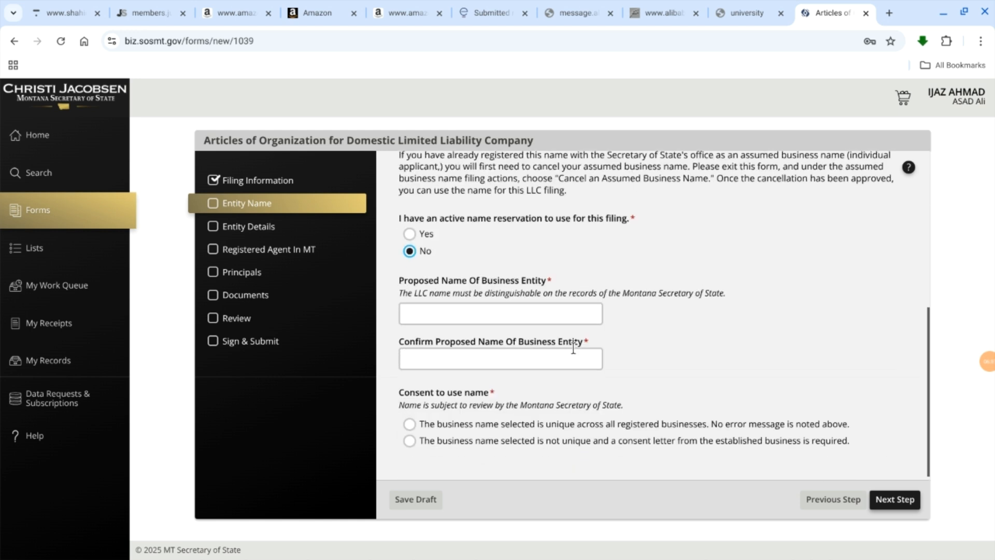
{"action": "left_click", "coordinate": [447, 314]}
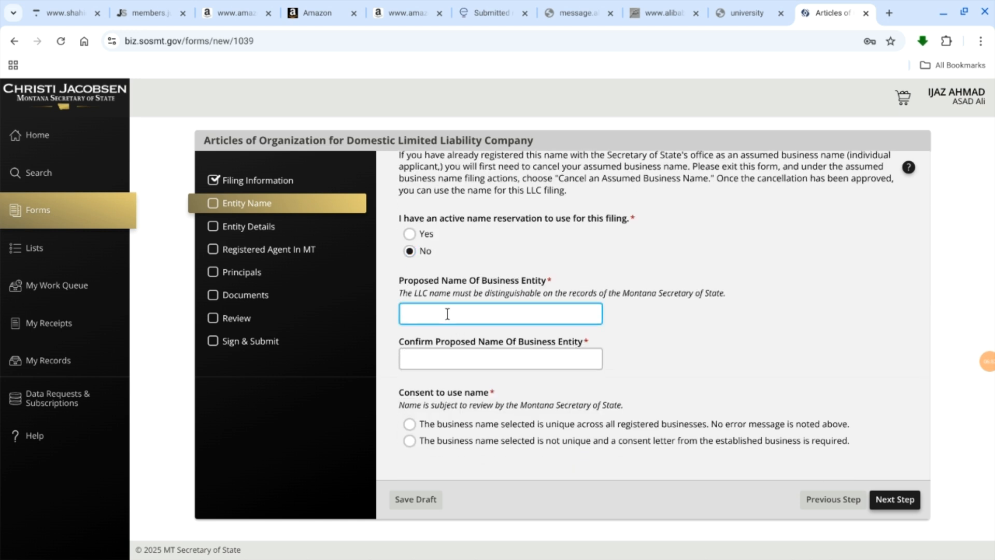
{"action": "type", "text": "FATIMA LLC"}
{"action": "left_click", "coordinate": [444, 357]}
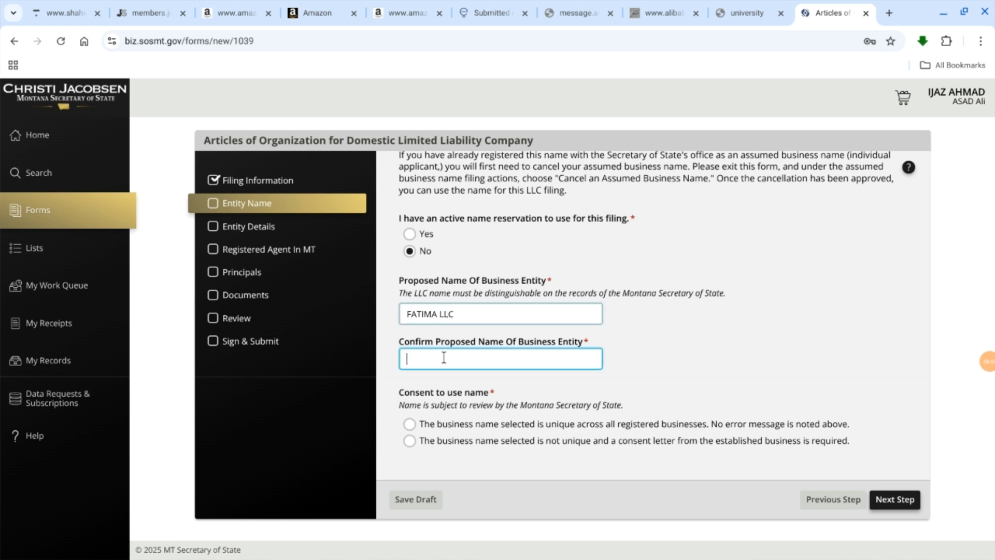
{"action": "type", "text": "FATIMA LLC"}
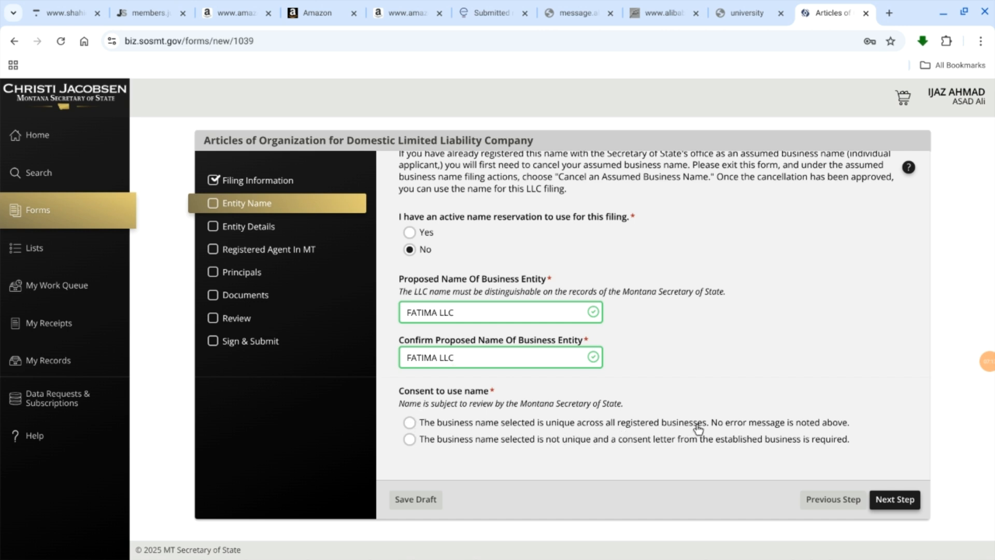
{"action": "left_click", "coordinate": [410, 422]}
{"action": "scroll", "coordinate": [799, 352], "scroll_direction": "down", "scroll_amount": 1}
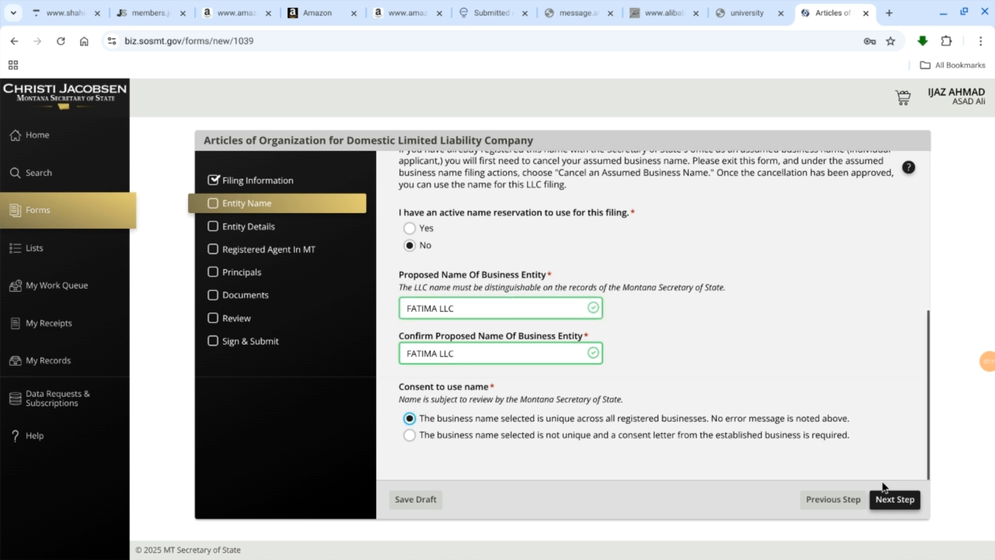
Step: Continue to Entity Details, try Future Date for the term expiration, and set it to Perpetual / Ongoing
{"action": "left_click", "coordinate": [892, 499]}
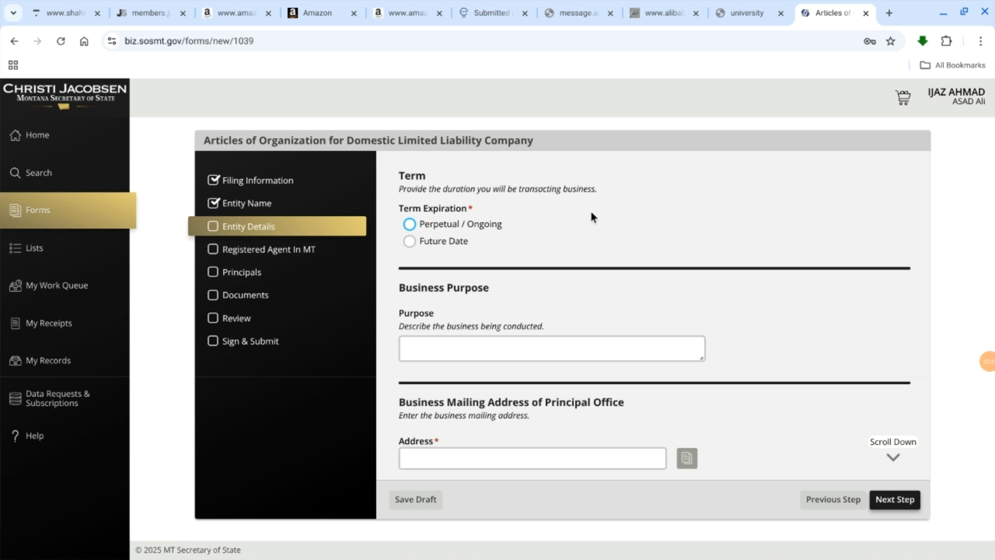
{"action": "left_click", "coordinate": [410, 242]}
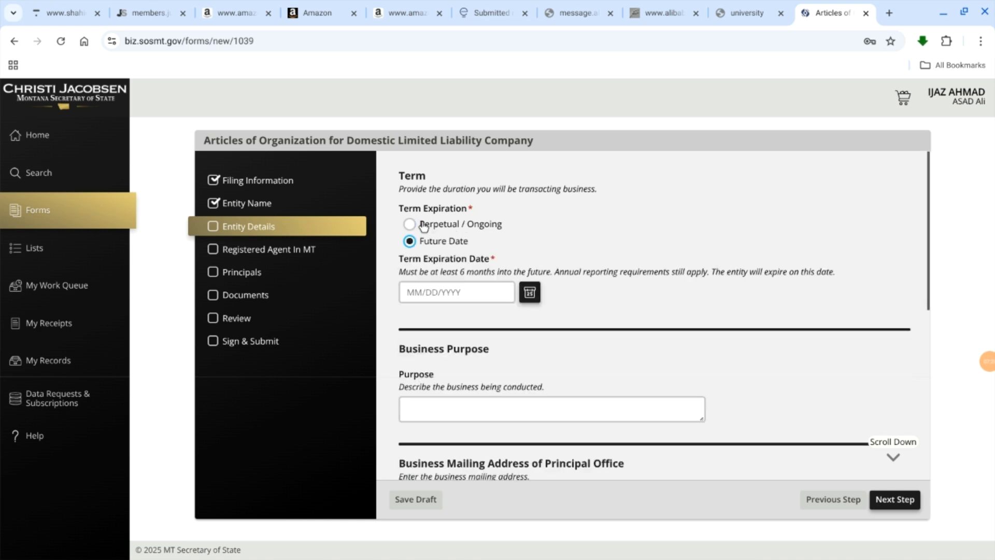
{"action": "left_click", "coordinate": [408, 226]}
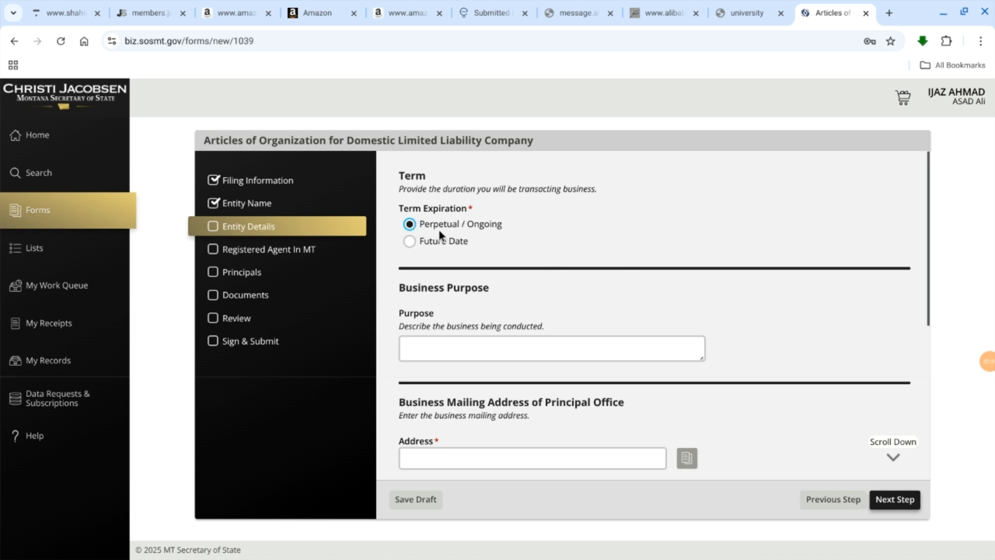
Step: Describe the business purpose as E-Commerce store
{"action": "scroll", "coordinate": [438, 230], "scroll_direction": "down", "scroll_amount": 2}
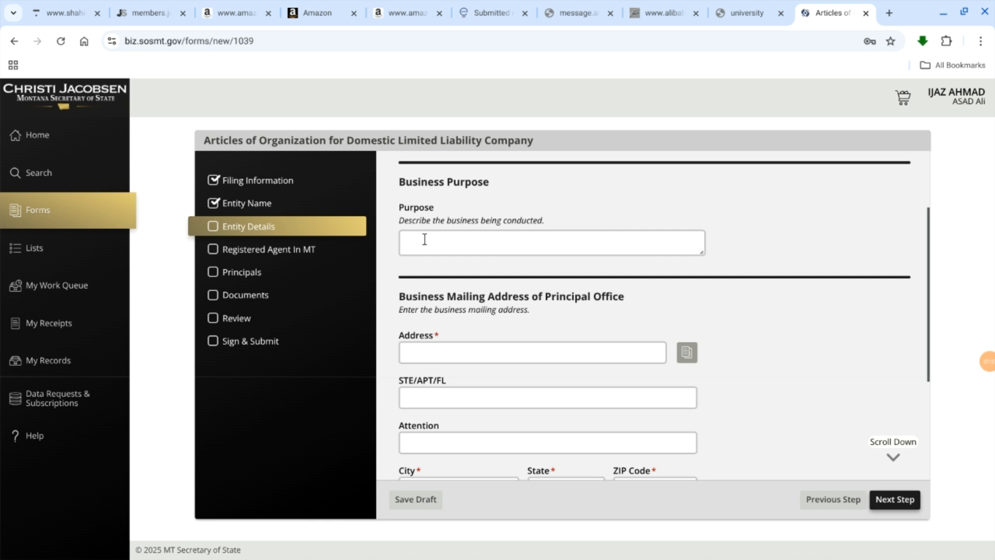
{"action": "left_click", "coordinate": [425, 241]}
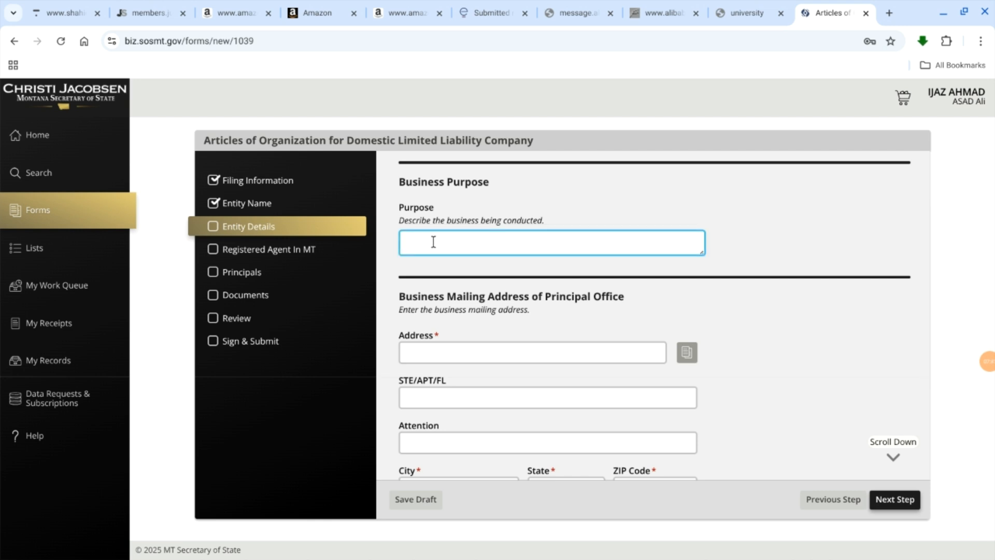
{"action": "type", "text": "E"}
{"action": "key", "text": "BackSpace"}
{"action": "type", "text": "E_"}
{"action": "key", "text": "BackSpace"}
{"action": "type", "text": "-Commme"}
{"action": "key", "text": "BackSpace"}
{"action": "key", "text": "BackSpace"}
{"action": "type", "text": "erce store"}
{"action": "left_click", "coordinate": [775, 302]}
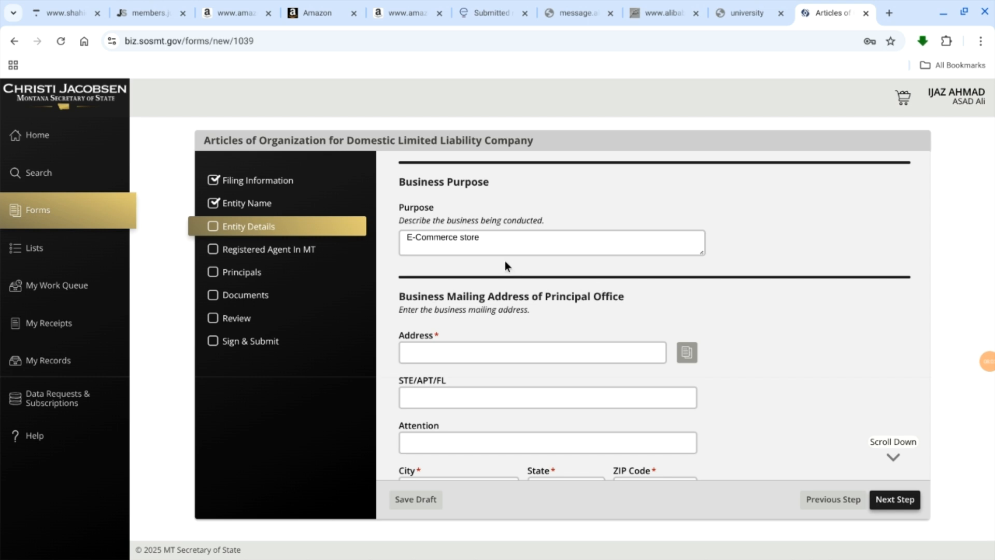
Step: Examine the mailing address fields and the optional physical address section for the principal office
{"action": "scroll", "coordinate": [510, 240], "scroll_direction": "down", "scroll_amount": 2}
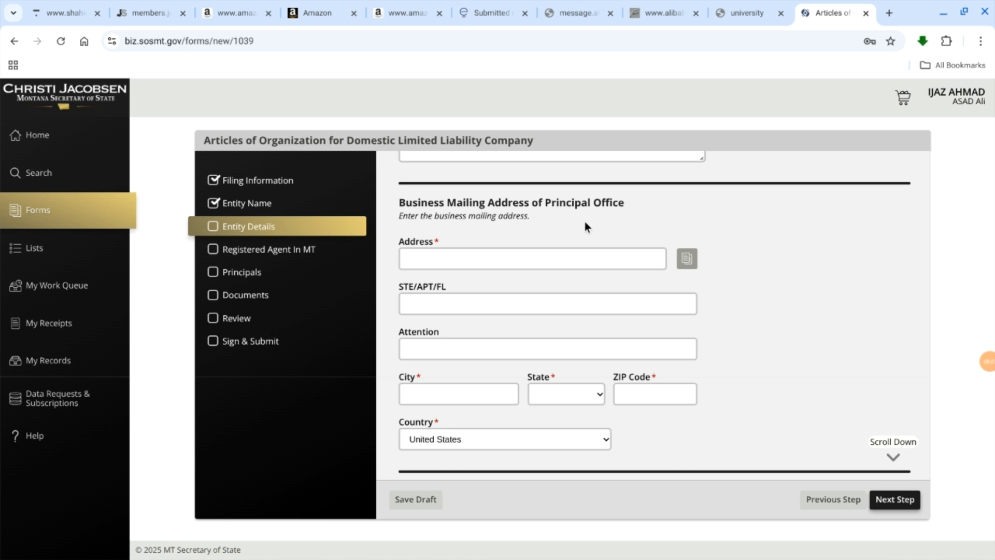
{"action": "scroll", "coordinate": [629, 212], "scroll_direction": "down", "scroll_amount": 2}
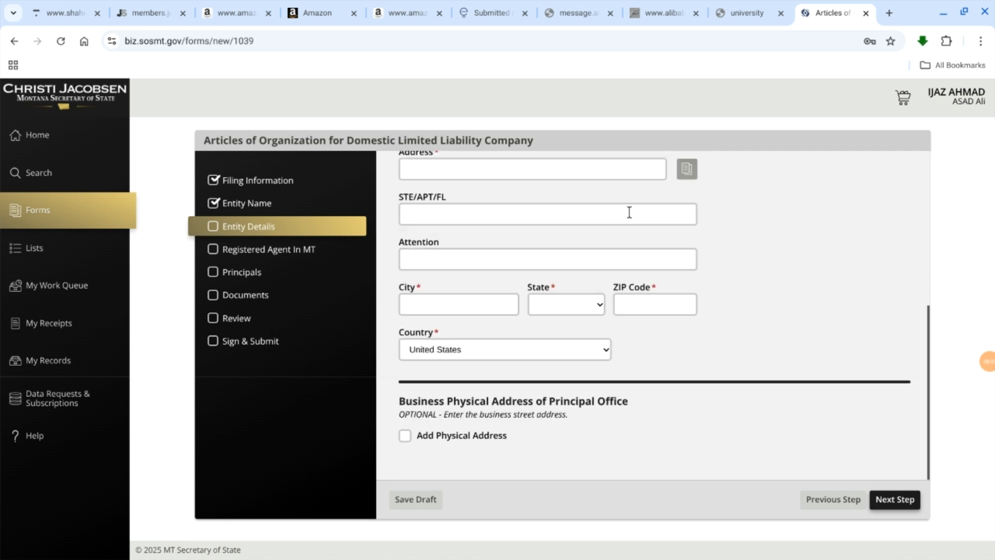
{"action": "scroll", "coordinate": [629, 212], "scroll_direction": "up", "scroll_amount": 4}
{"action": "scroll", "coordinate": [630, 217], "scroll_direction": "down", "scroll_amount": 4}
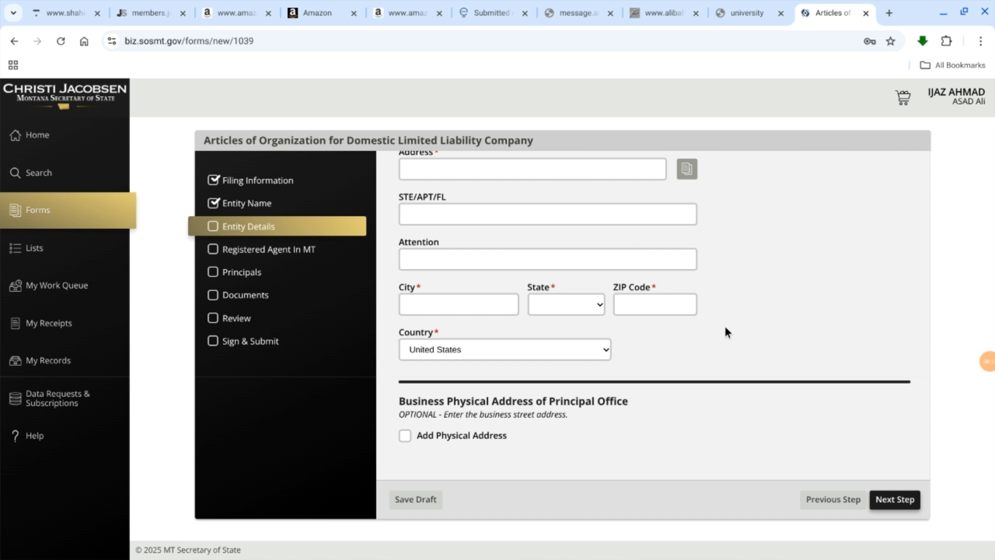
{"action": "scroll", "coordinate": [726, 328], "scroll_direction": "up", "scroll_amount": 3}
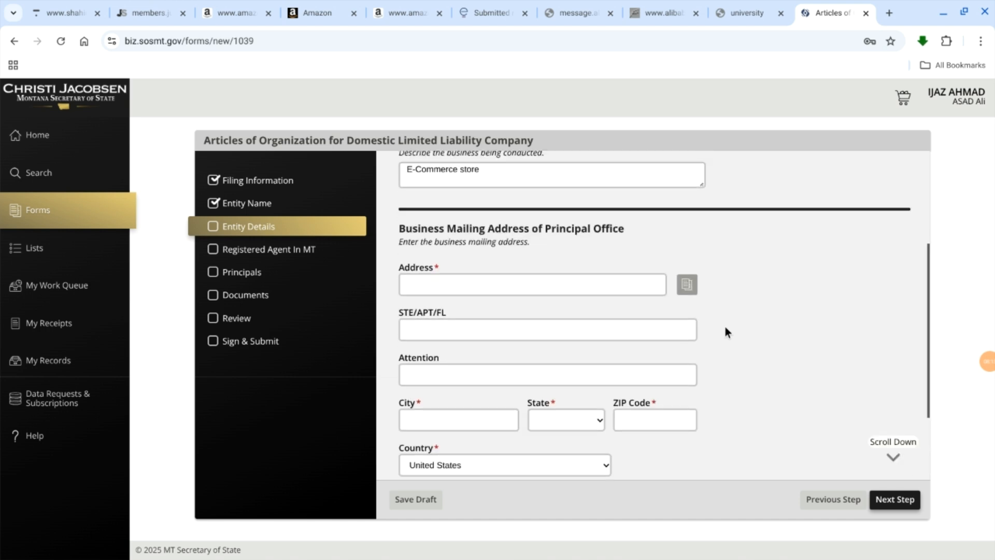
{"action": "scroll", "coordinate": [726, 328], "scroll_direction": "down", "scroll_amount": 1}
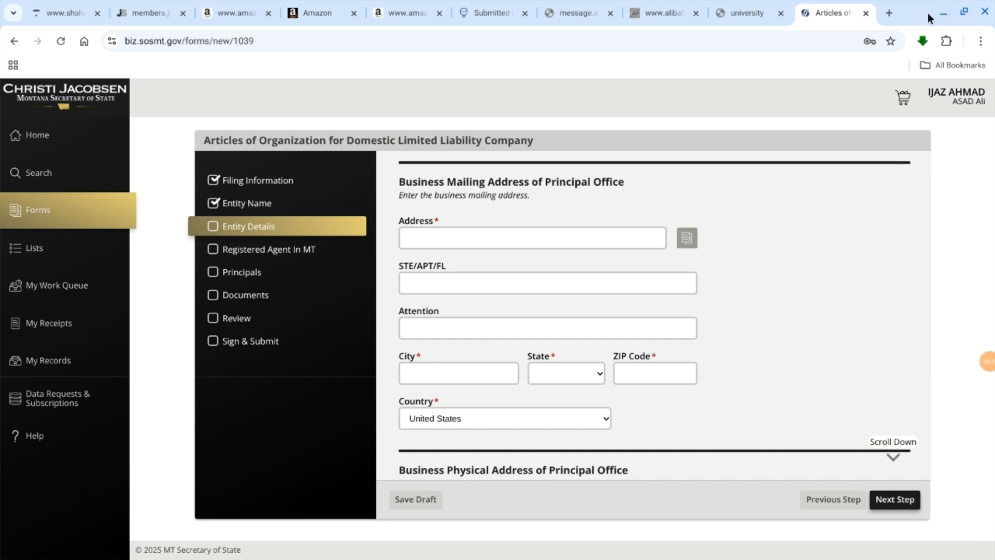
{"action": "scroll", "coordinate": [606, 216], "scroll_direction": "down", "scroll_amount": 1}
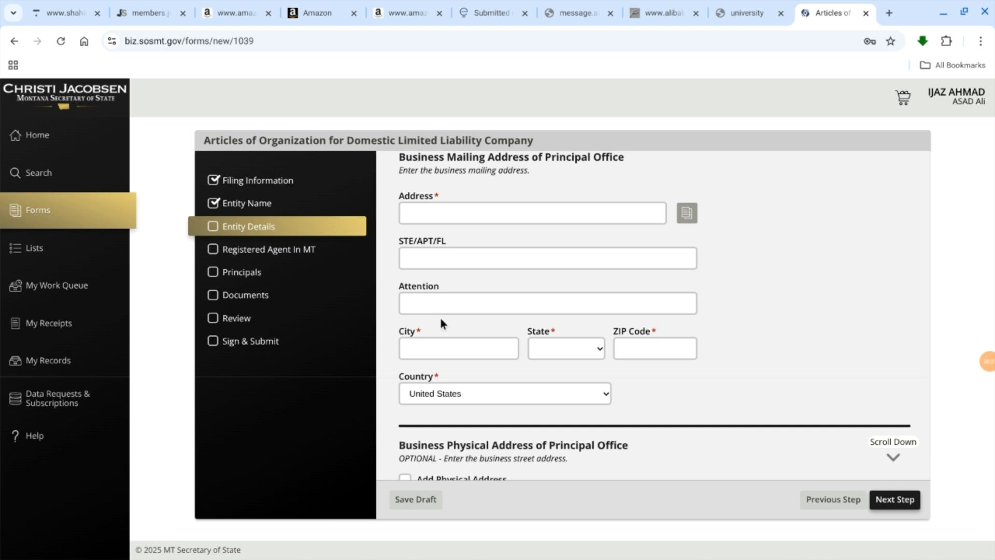
Step: Open the Montana Registered Agent website, montanaregisteredagent.net, in a new browser tab
{"action": "scroll", "coordinate": [672, 418], "scroll_direction": "down", "scroll_amount": 1}
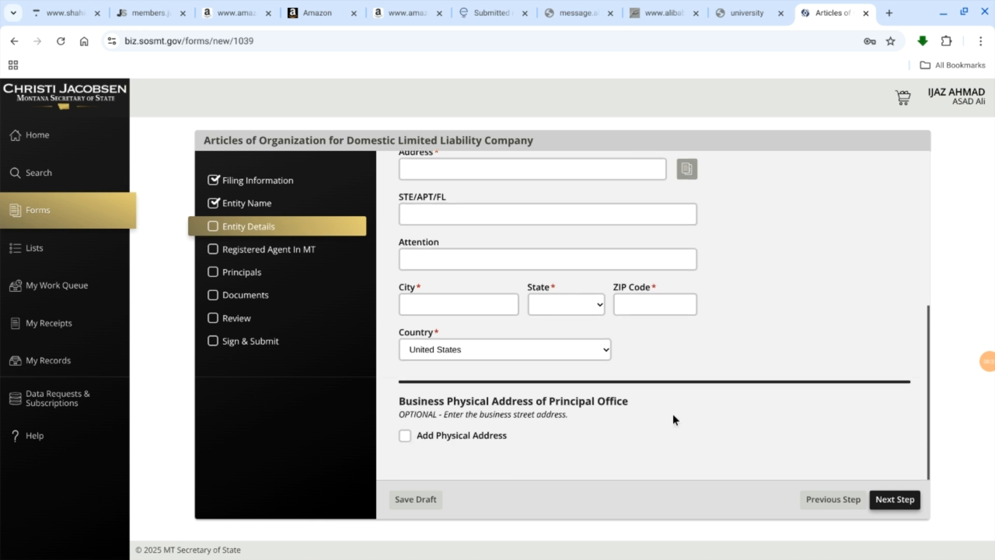
{"action": "scroll", "coordinate": [672, 416], "scroll_direction": "up", "scroll_amount": 1}
{"action": "scroll", "coordinate": [674, 415], "scroll_direction": "up", "scroll_amount": 1}
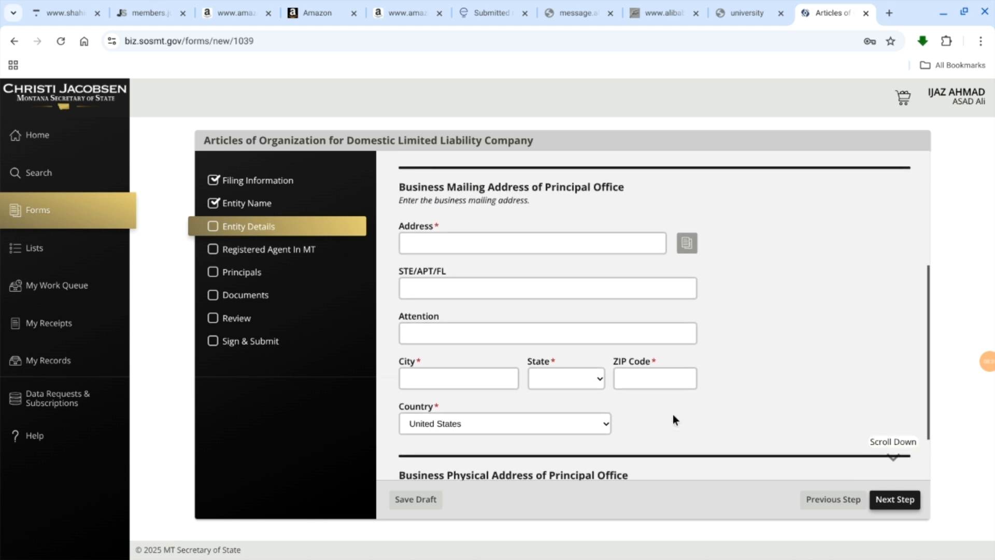
{"action": "left_click", "coordinate": [884, 14]}
{"action": "left_click", "coordinate": [620, 45]}
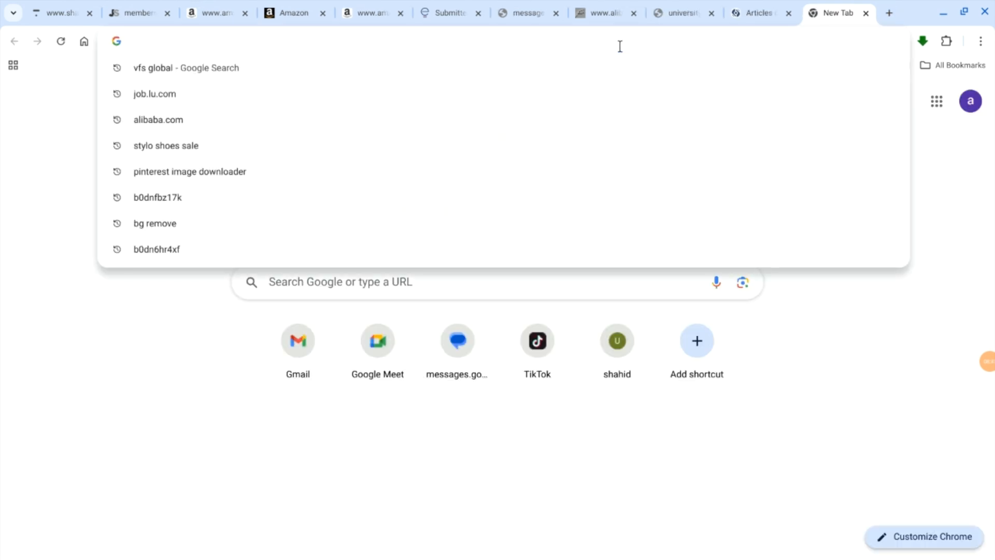
{"action": "type", "text": "register"}
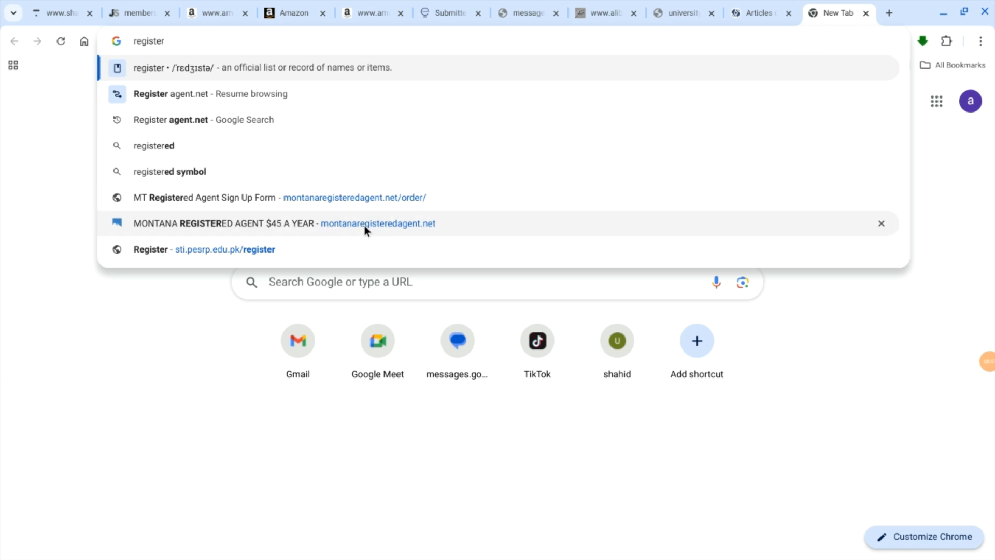
{"action": "left_click", "coordinate": [409, 223]}
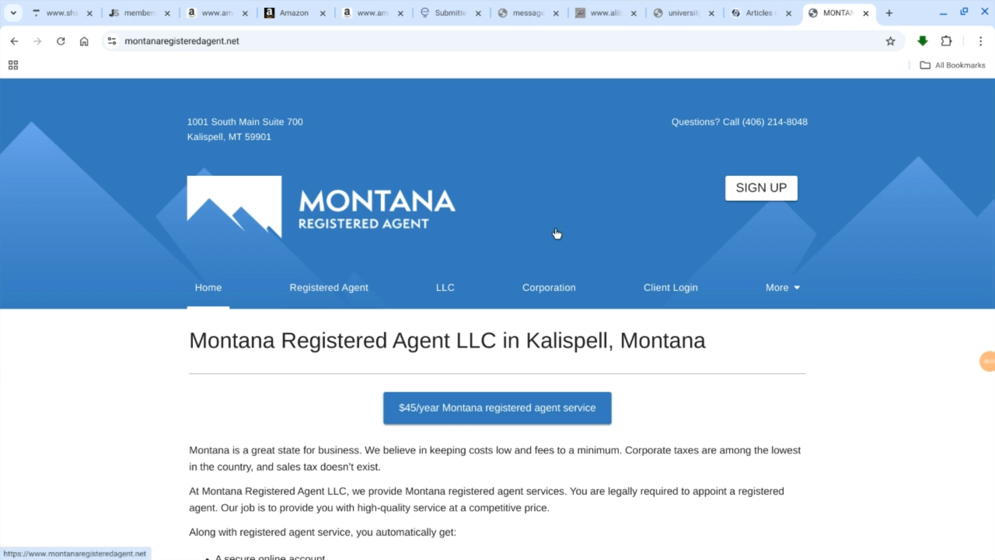
Step: Look over the homepage and open the order form for the $45/year Montana registered agent service
{"action": "scroll", "coordinate": [556, 233], "scroll_direction": "down", "scroll_amount": 9}
{"action": "scroll", "coordinate": [556, 233], "scroll_direction": "up", "scroll_amount": 9}
{"action": "scroll", "coordinate": [556, 233], "scroll_direction": "down", "scroll_amount": 1}
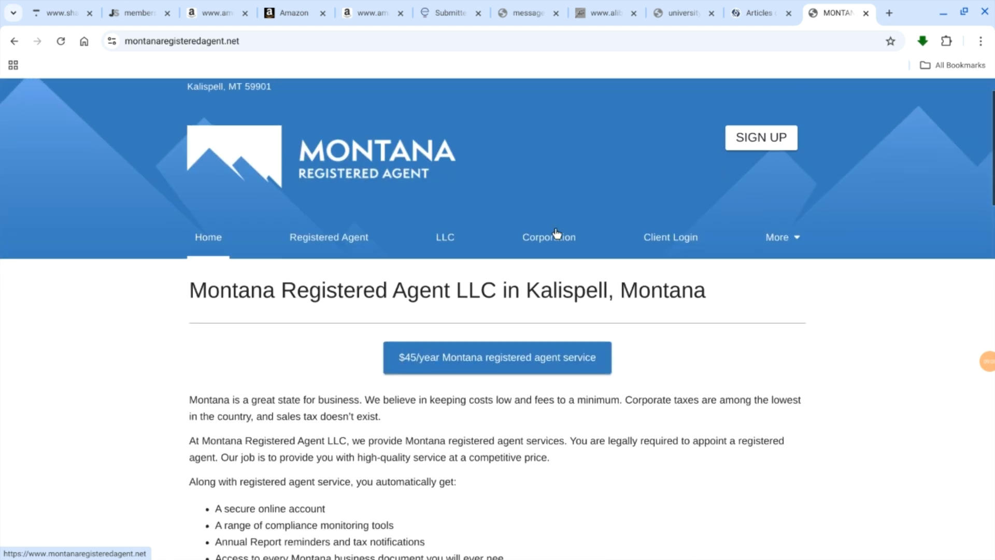
{"action": "scroll", "coordinate": [556, 233], "scroll_direction": "up", "scroll_amount": 1}
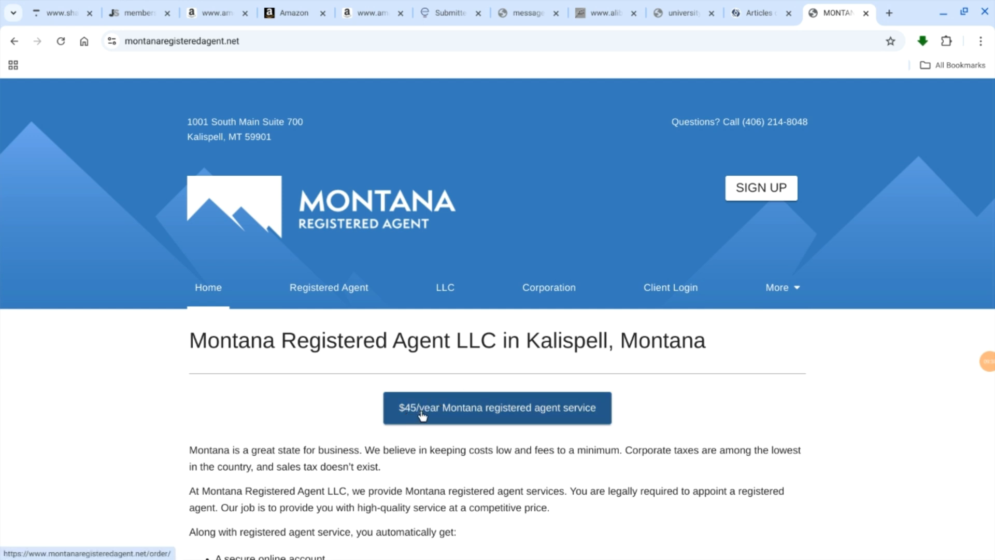
{"action": "left_click", "coordinate": [536, 417]}
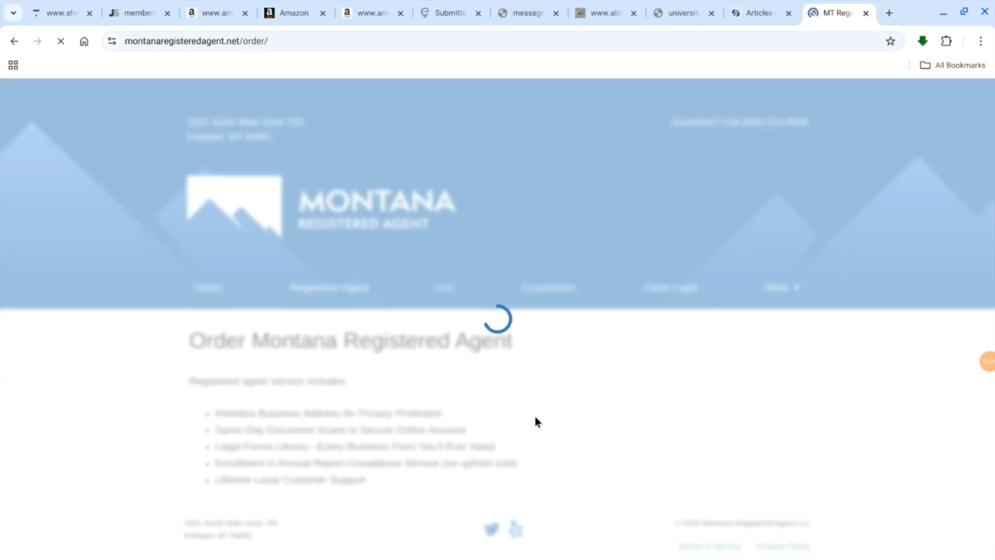
Step: Enter FATIMA LLC as the existing or desired company name on the order form
{"action": "scroll", "coordinate": [493, 275], "scroll_direction": "down", "scroll_amount": 10}
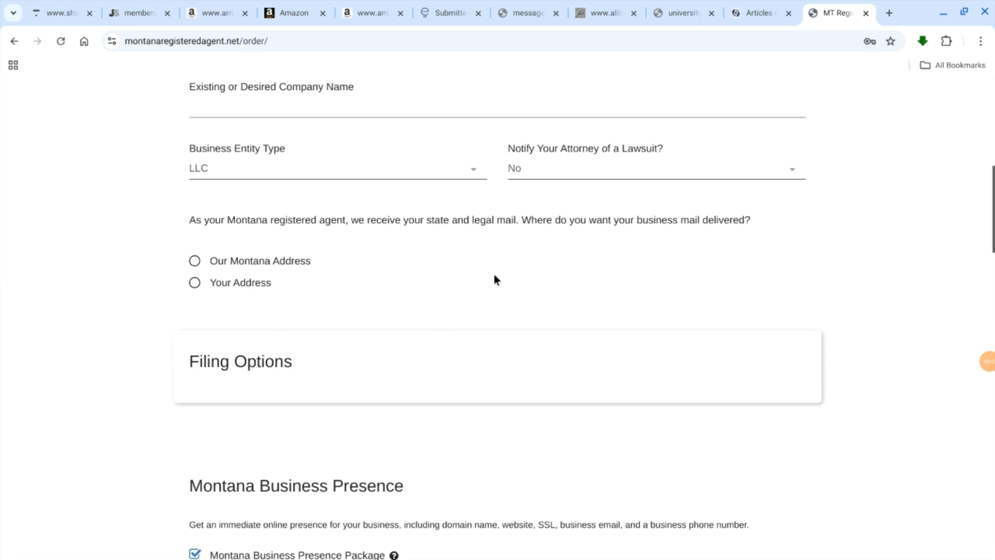
{"action": "scroll", "coordinate": [494, 275], "scroll_direction": "up", "scroll_amount": 10}
{"action": "scroll", "coordinate": [494, 275], "scroll_direction": "down", "scroll_amount": 5}
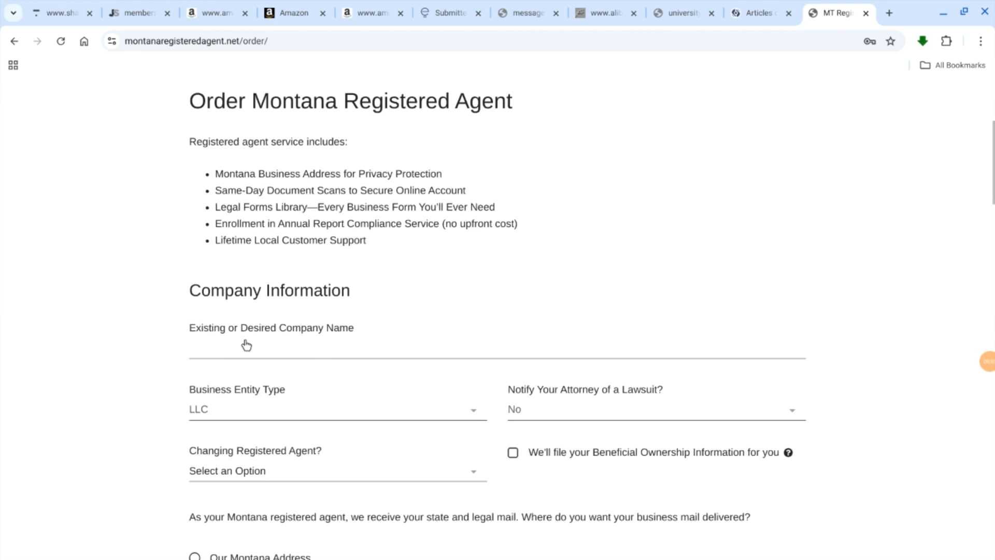
{"action": "left_click", "coordinate": [246, 345]}
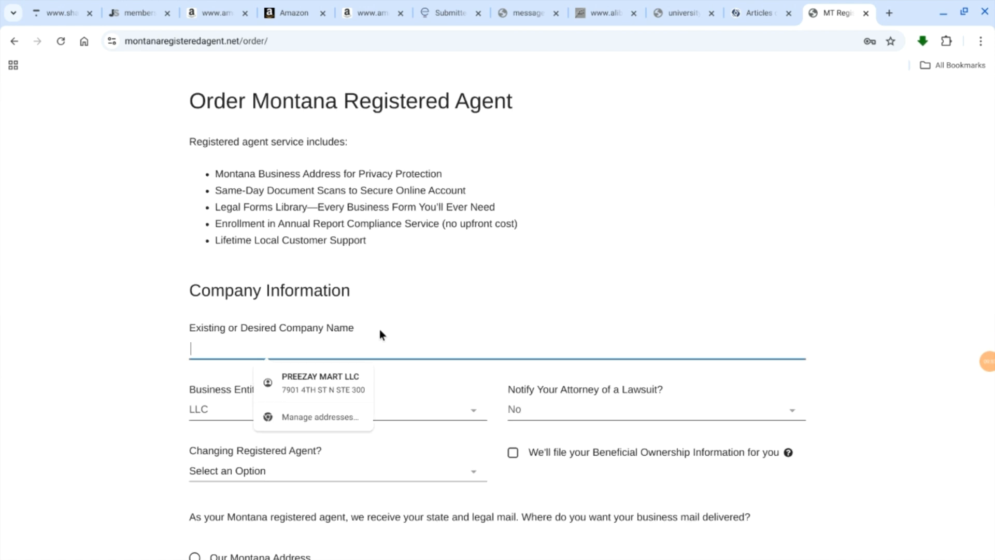
{"action": "type", "text": "F"}
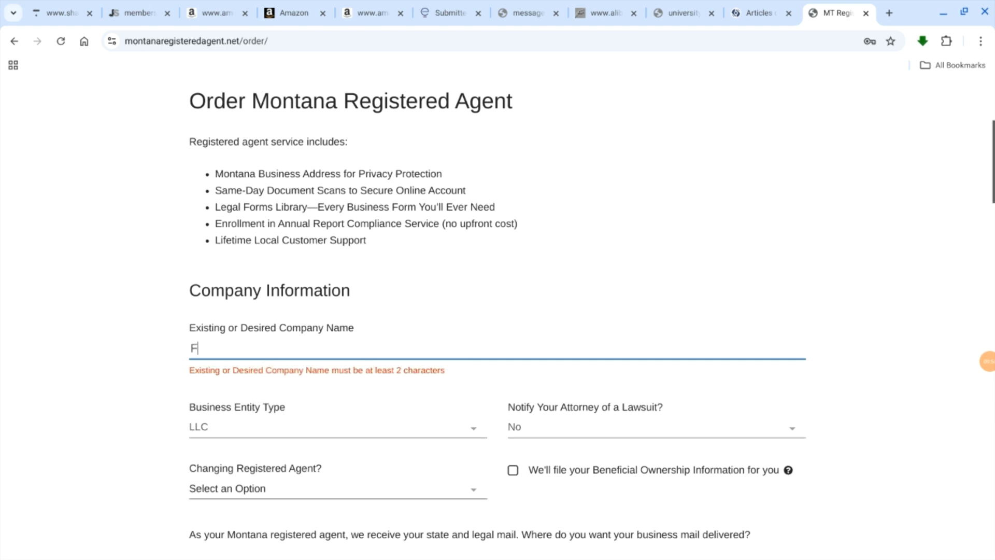
{"action": "type", "text": "ATI"}
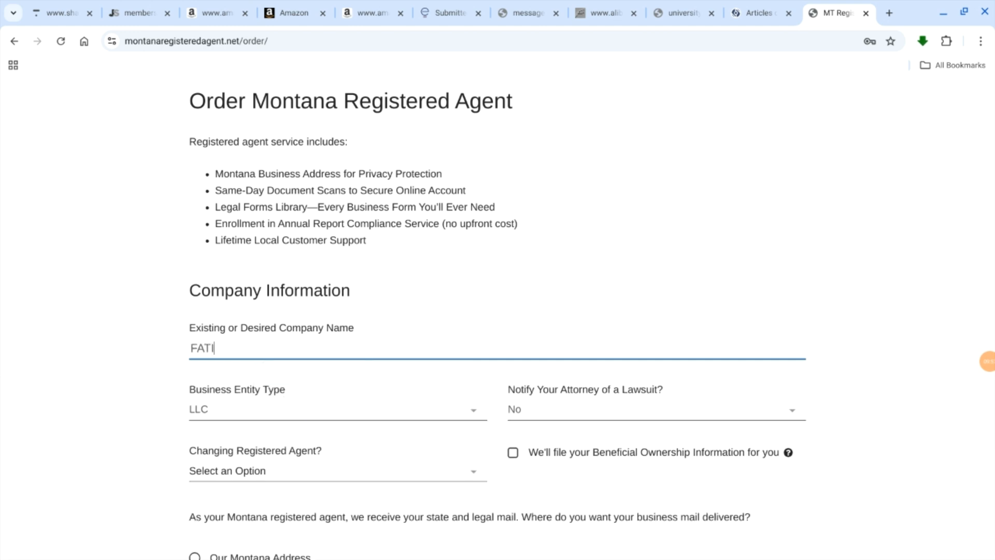
{"action": "type", "text": "MA LLC"}
{"action": "scroll", "coordinate": [250, 407], "scroll_direction": "down", "scroll_amount": 1}
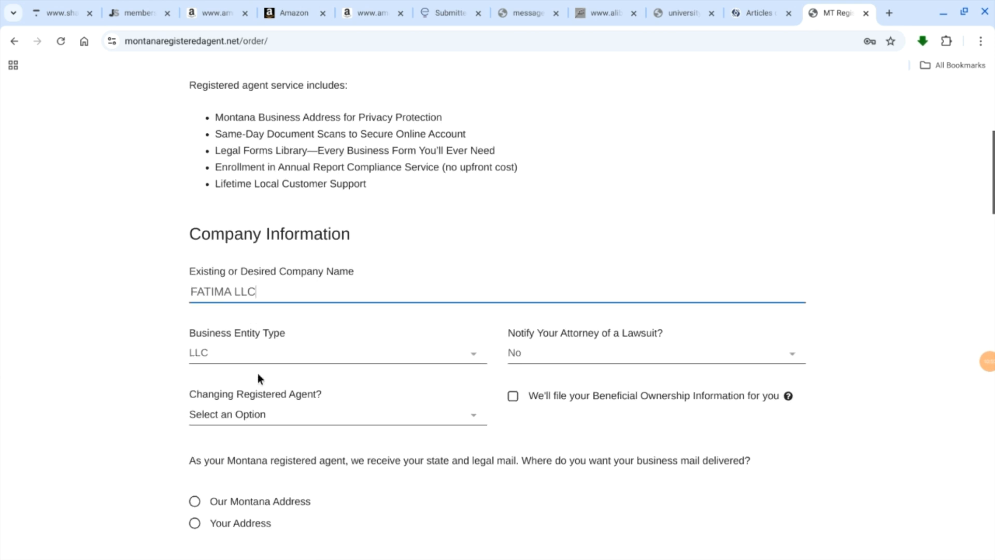
Step: Choose No for notifying the attorney of a lawsuit and No for Changing Registered Agent
{"action": "left_click", "coordinate": [551, 354]}
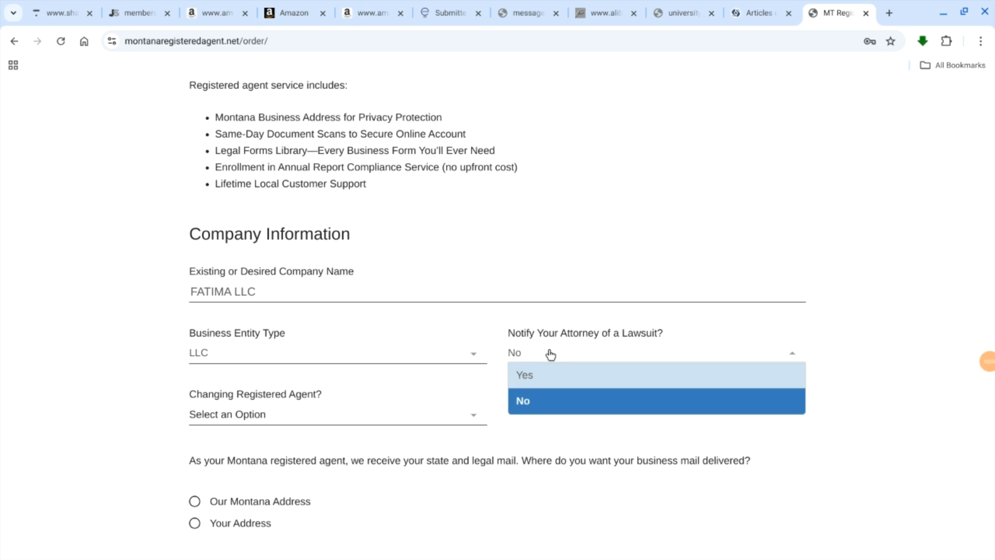
{"action": "left_click", "coordinate": [546, 402]}
{"action": "scroll", "coordinate": [360, 407], "scroll_direction": "down", "scroll_amount": 2}
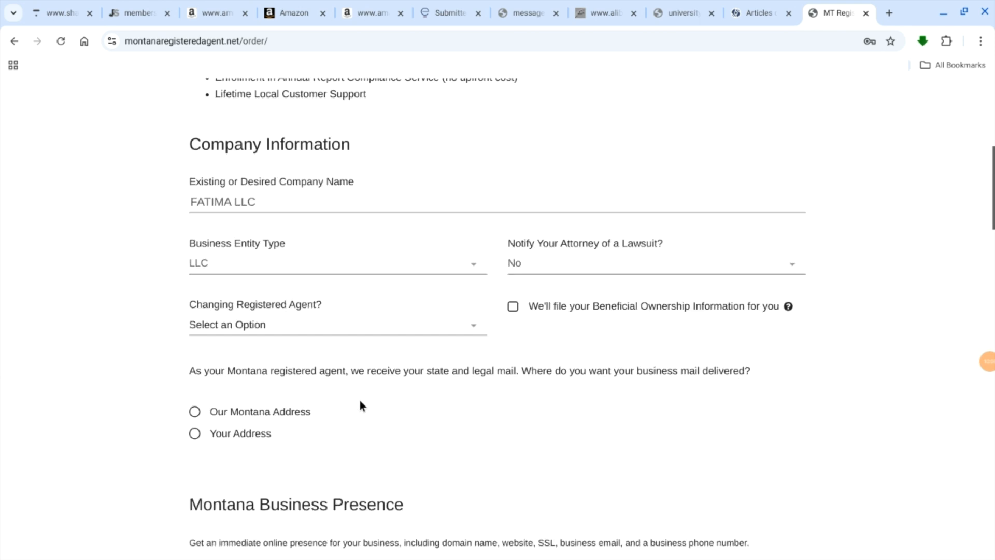
{"action": "left_click", "coordinate": [337, 330]}
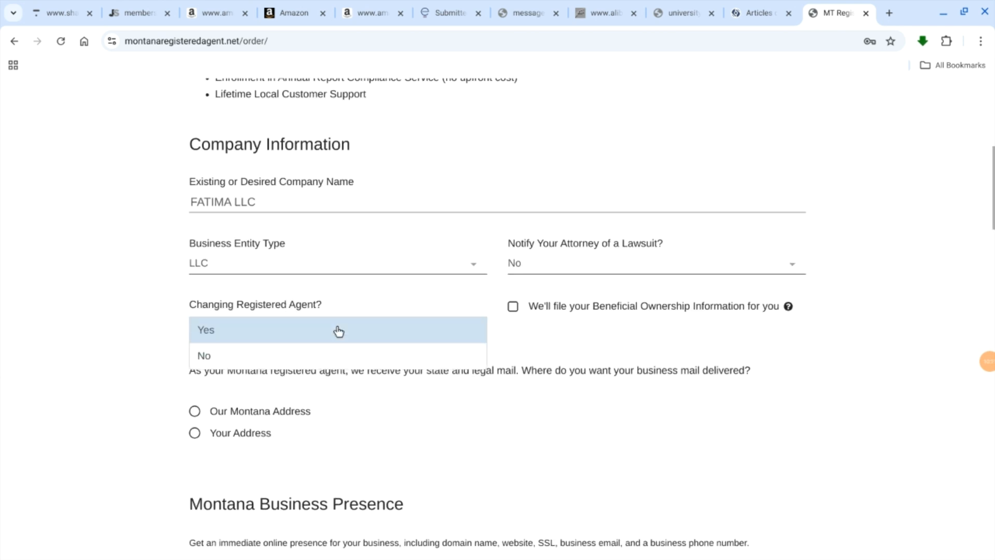
{"action": "left_click", "coordinate": [273, 355]}
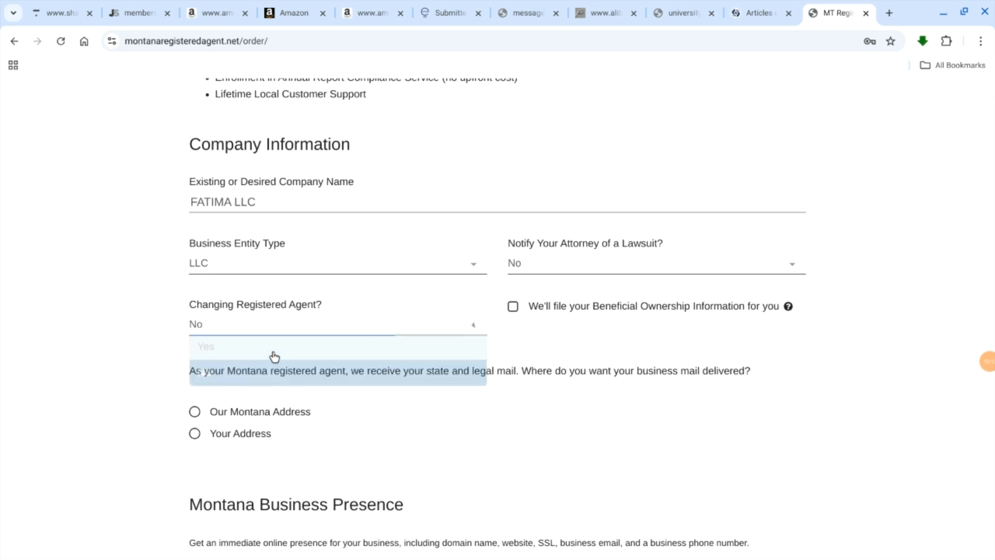
Step: Try Yes for Changing Registered Agent and set it back to No
{"action": "left_click", "coordinate": [282, 325]}
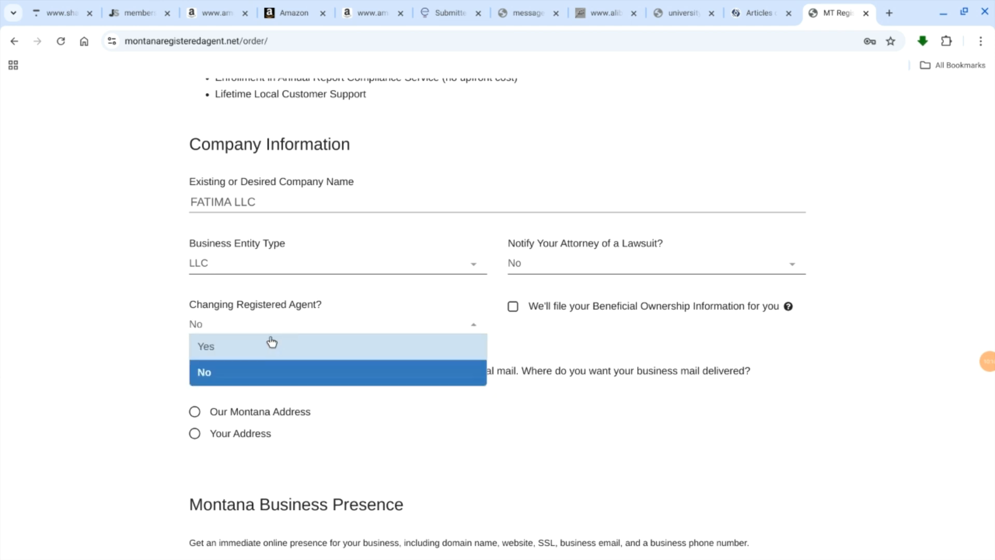
{"action": "left_click", "coordinate": [270, 346]}
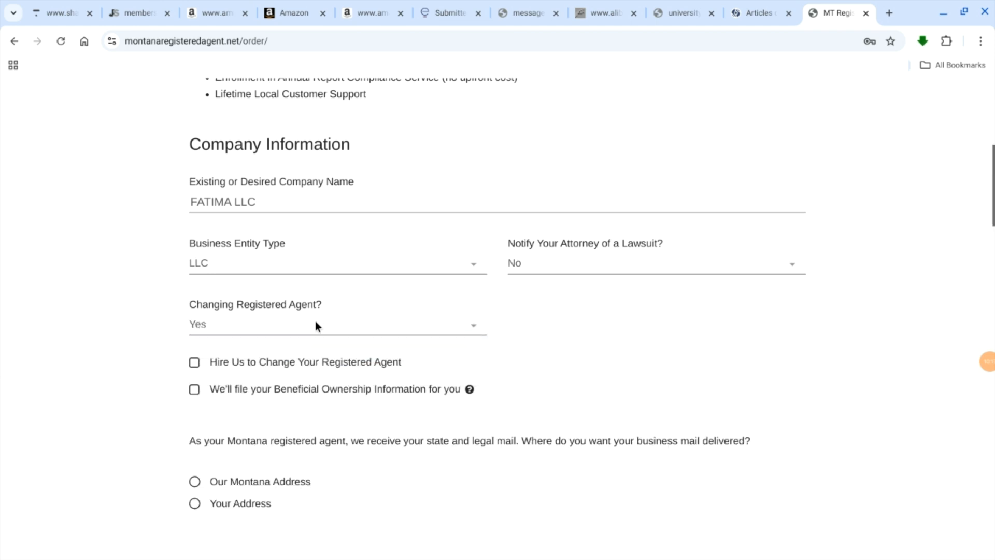
{"action": "left_click", "coordinate": [388, 331]}
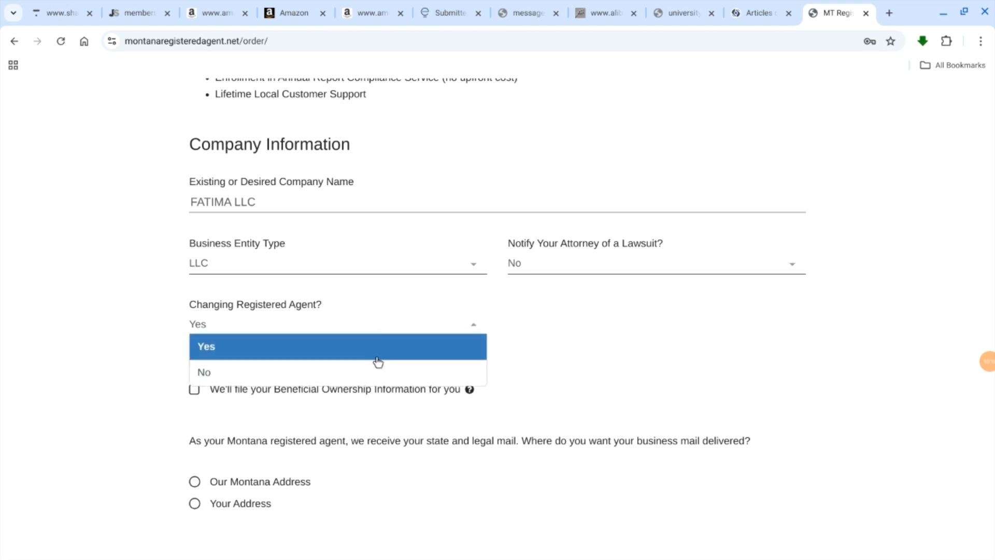
{"action": "left_click", "coordinate": [346, 384]}
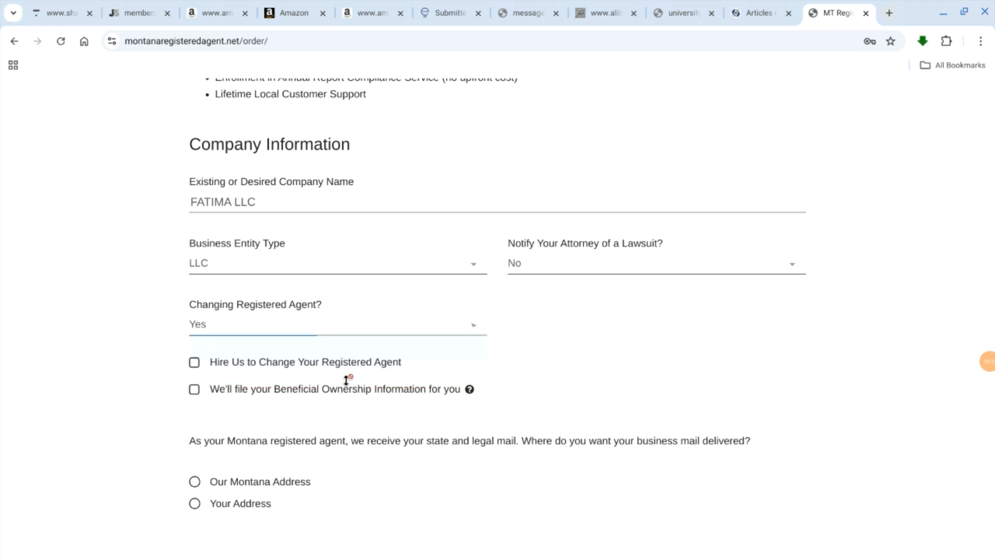
{"action": "left_click", "coordinate": [464, 331]}
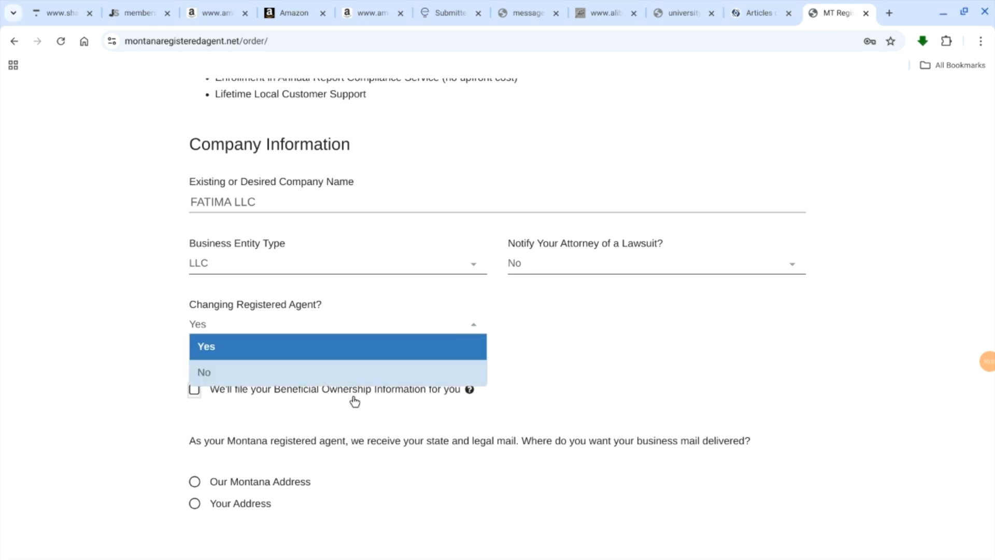
{"action": "left_click", "coordinate": [282, 372]}
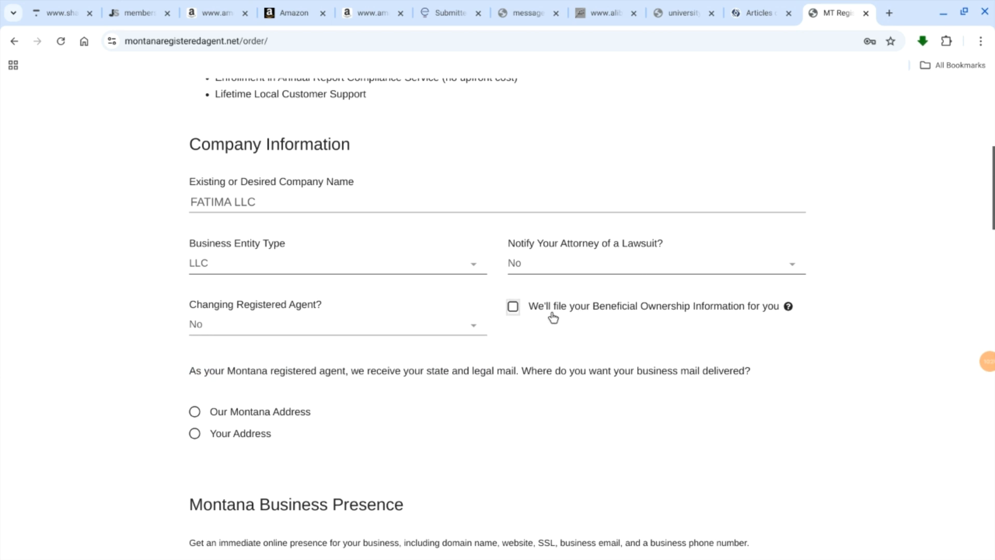
Step: Try the Beneficial Ownership Information filing service and deselect it again
{"action": "left_click", "coordinate": [514, 308]}
{"action": "scroll", "coordinate": [504, 351], "scroll_direction": "down", "scroll_amount": 1}
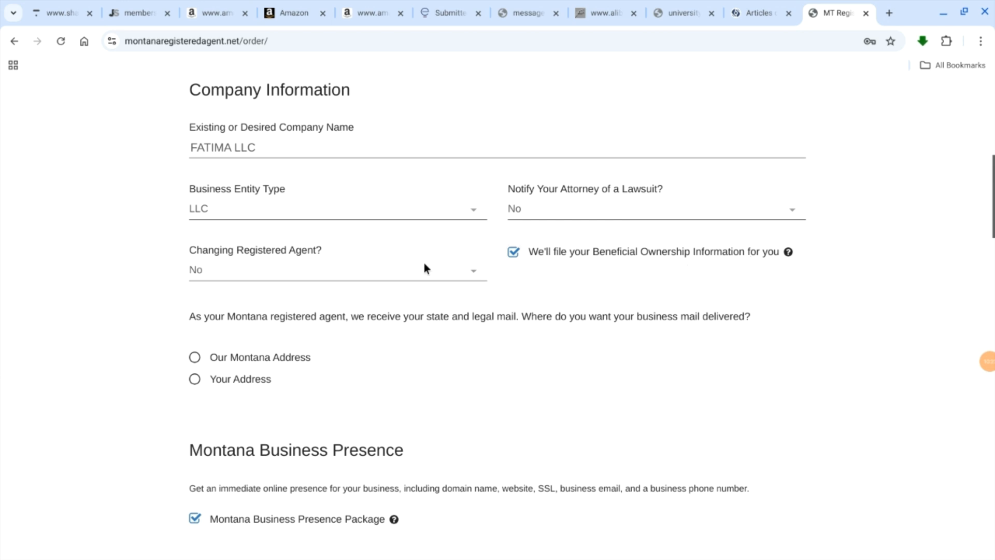
{"action": "left_click", "coordinate": [513, 252]}
Step: Have business mail delivered to Our Montana Address with the $0/year Montana Business Address - 3 scans a year option
{"action": "scroll", "coordinate": [328, 313], "scroll_direction": "down", "scroll_amount": 1}
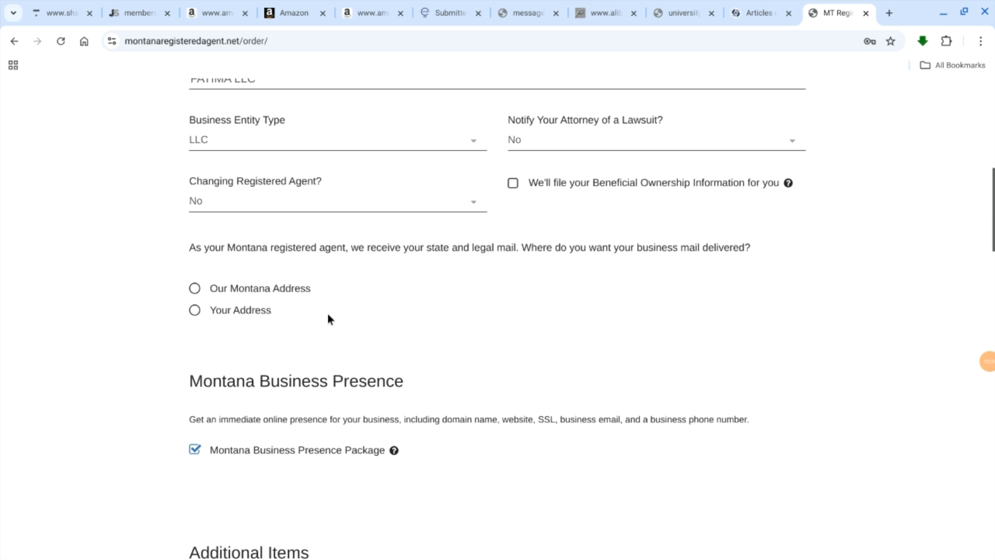
{"action": "left_click", "coordinate": [195, 289]}
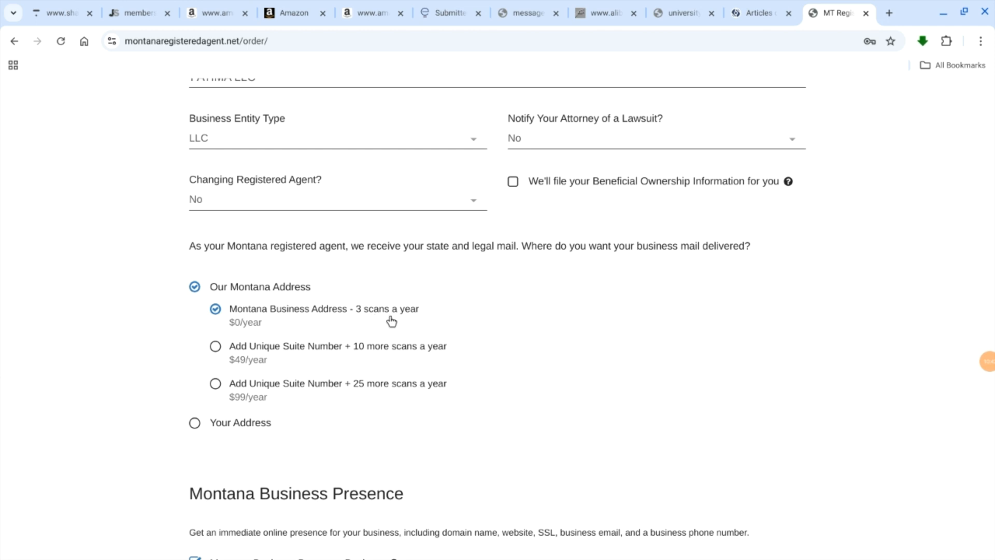
{"action": "left_click", "coordinate": [233, 310]}
Step: Examine the order form's Montana Business Presence, Additional Items, Contact Information and Account Setup sections
{"action": "scroll", "coordinate": [530, 295], "scroll_direction": "down", "scroll_amount": 4}
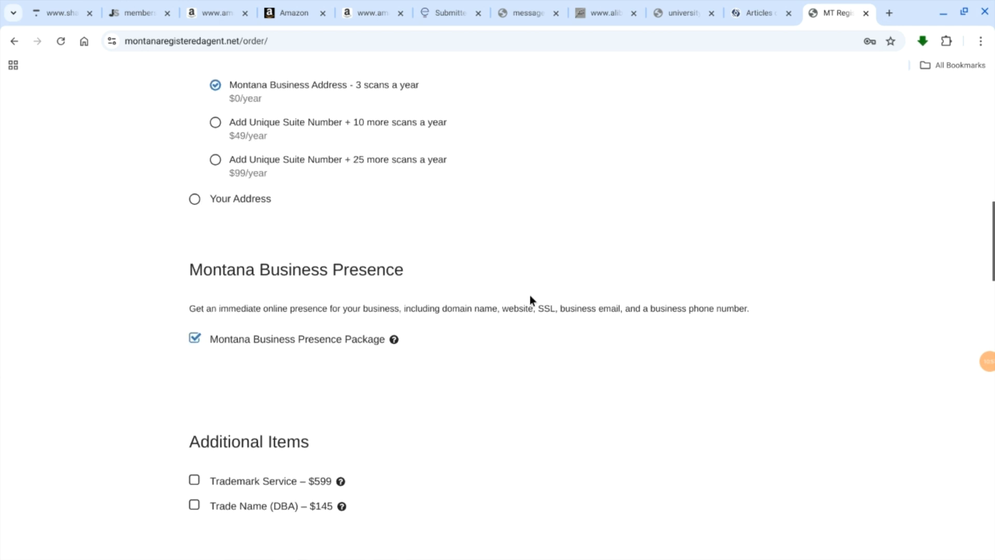
{"action": "scroll", "coordinate": [530, 296], "scroll_direction": "down", "scroll_amount": 2}
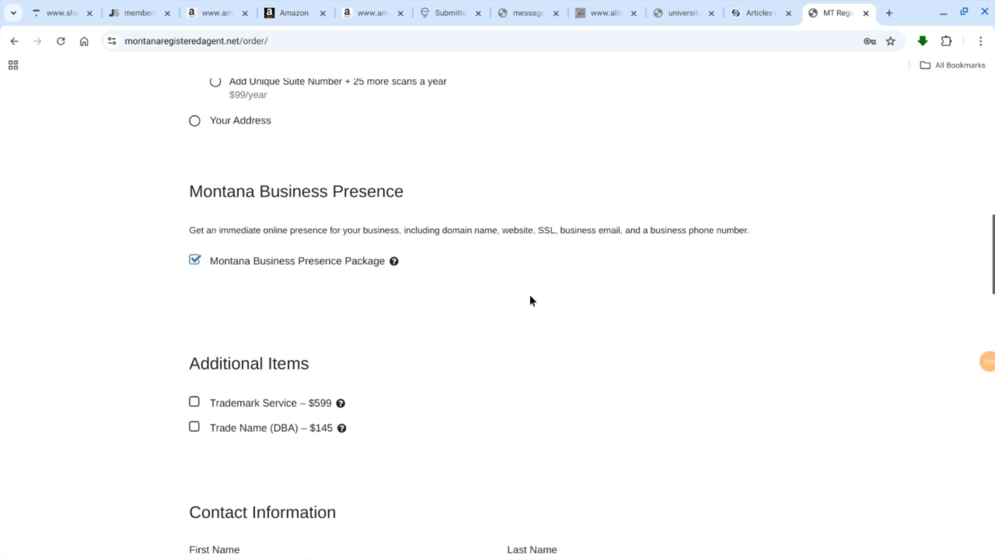
{"action": "scroll", "coordinate": [530, 295], "scroll_direction": "down", "scroll_amount": 5}
{"action": "scroll", "coordinate": [529, 294], "scroll_direction": "up", "scroll_amount": 4}
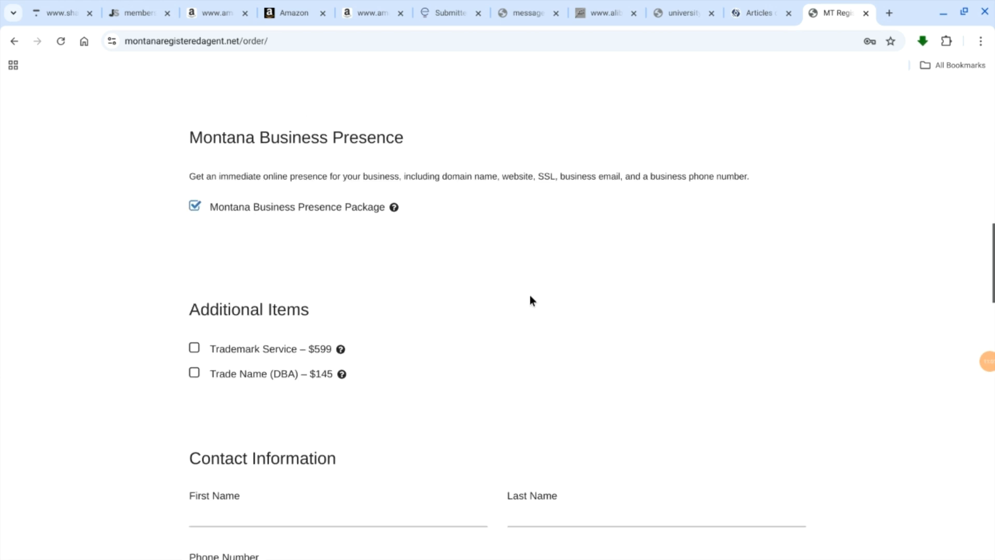
{"action": "scroll", "coordinate": [530, 300], "scroll_direction": "up", "scroll_amount": 1}
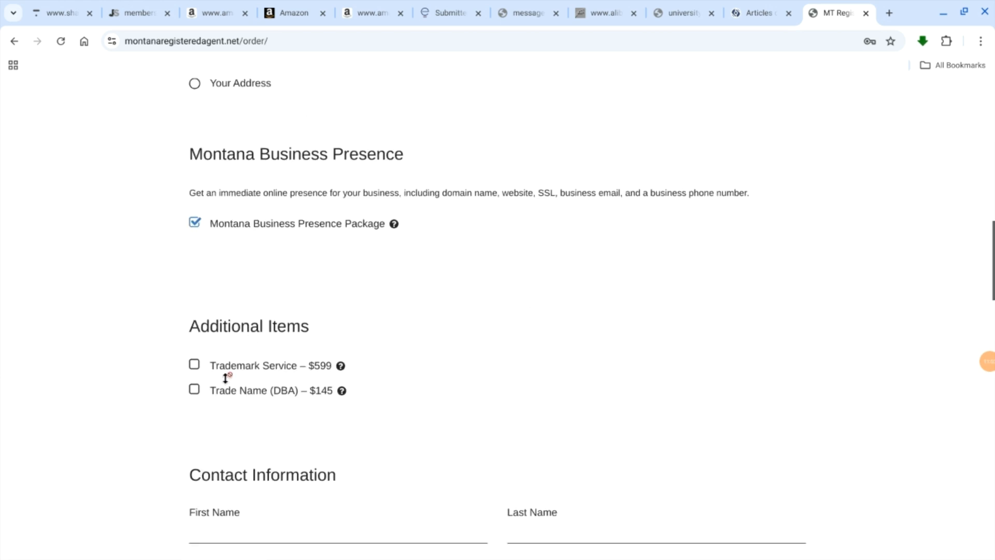
{"action": "scroll", "coordinate": [455, 374], "scroll_direction": "down", "scroll_amount": 3}
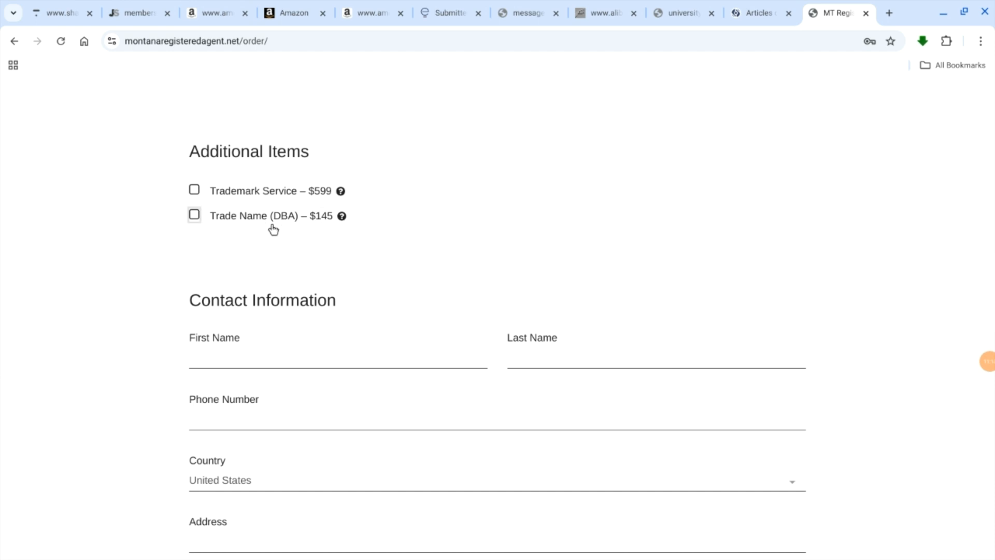
{"action": "scroll", "coordinate": [670, 212], "scroll_direction": "down", "scroll_amount": 4}
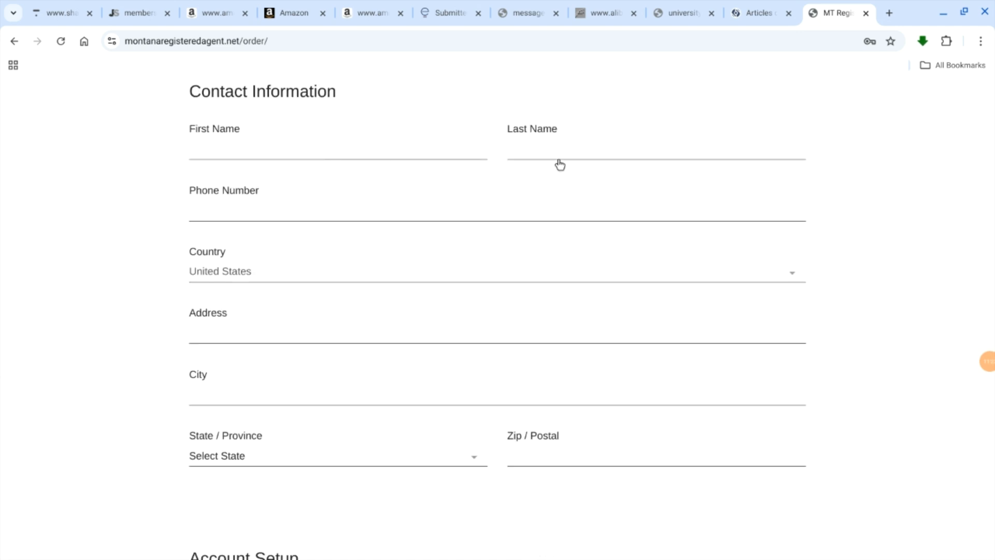
{"action": "scroll", "coordinate": [267, 282], "scroll_direction": "down", "scroll_amount": 1}
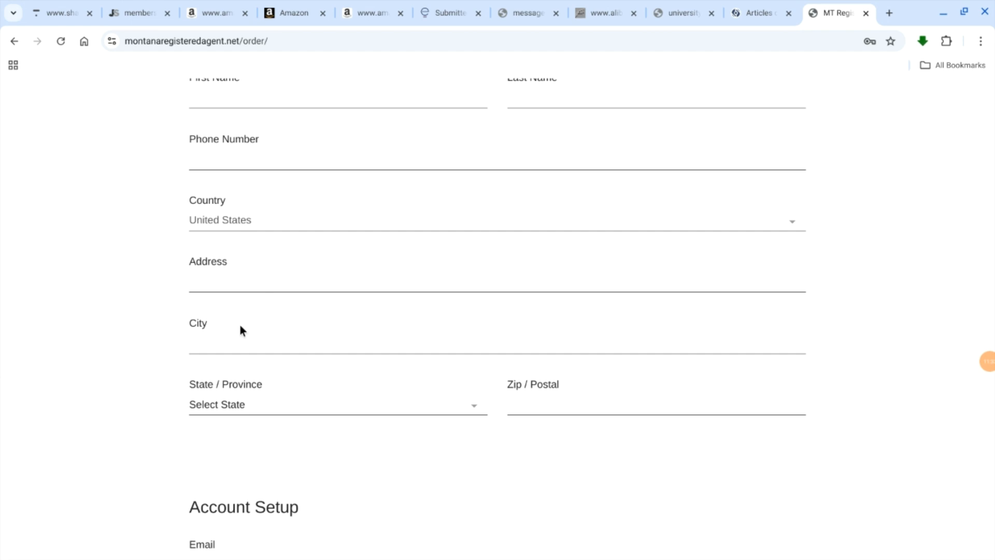
{"action": "scroll", "coordinate": [340, 345], "scroll_direction": "down", "scroll_amount": 3}
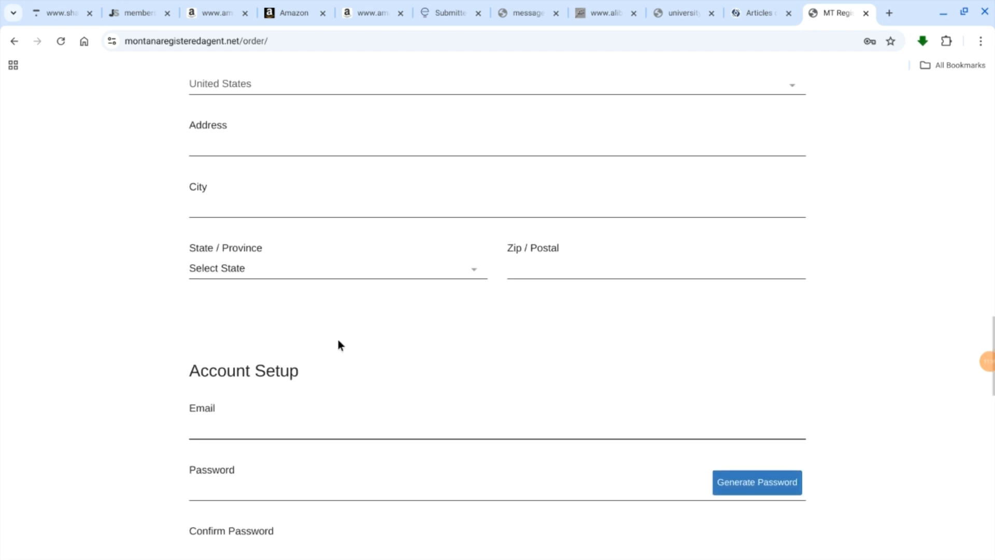
Step: Examine the registered agent order form's Account Setup, Billing Information and Order Summary sections, including the total and the Submit Order area
{"action": "scroll", "coordinate": [338, 342], "scroll_direction": "down", "scroll_amount": 1}
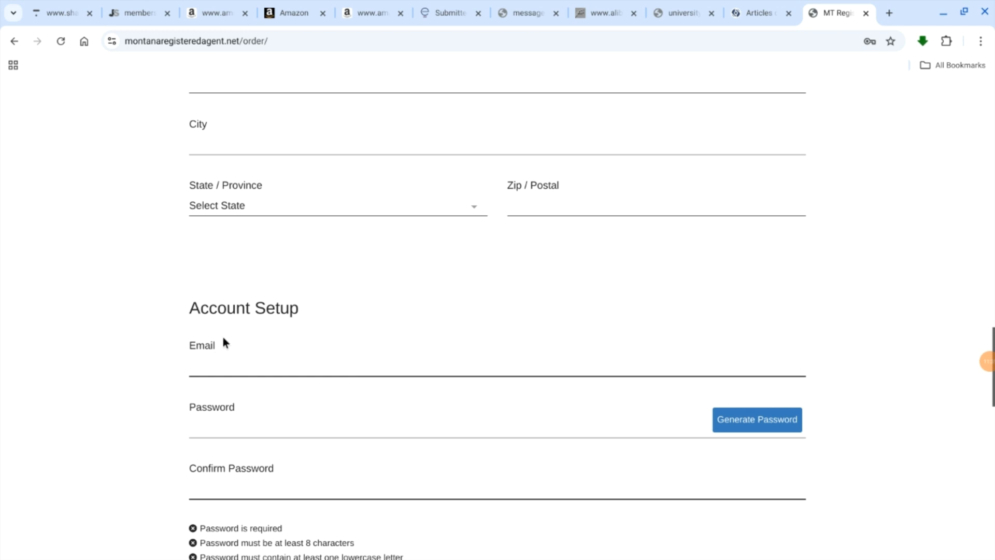
{"action": "scroll", "coordinate": [226, 372], "scroll_direction": "down", "scroll_amount": 1}
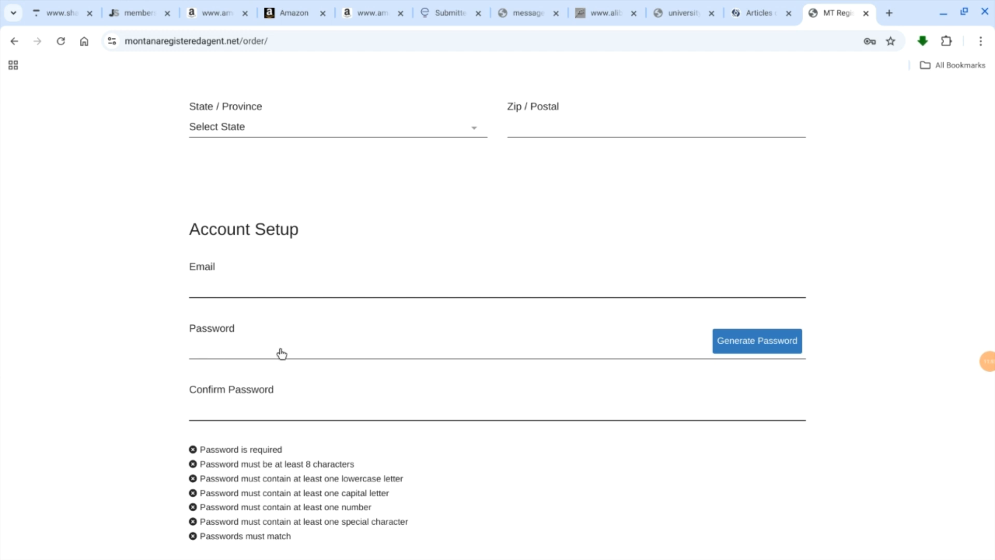
{"action": "scroll", "coordinate": [371, 440], "scroll_direction": "down", "scroll_amount": 5}
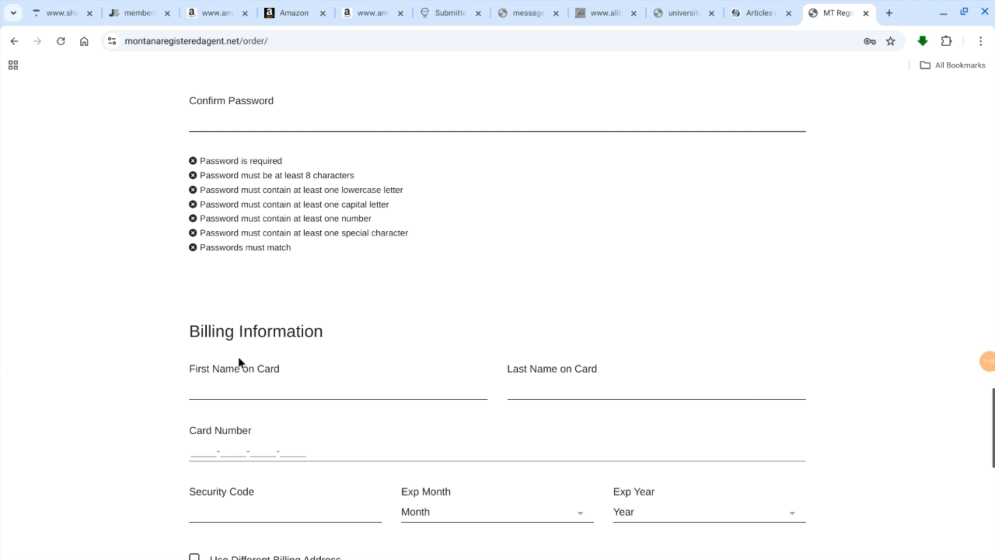
{"action": "scroll", "coordinate": [239, 357], "scroll_direction": "down", "scroll_amount": 1}
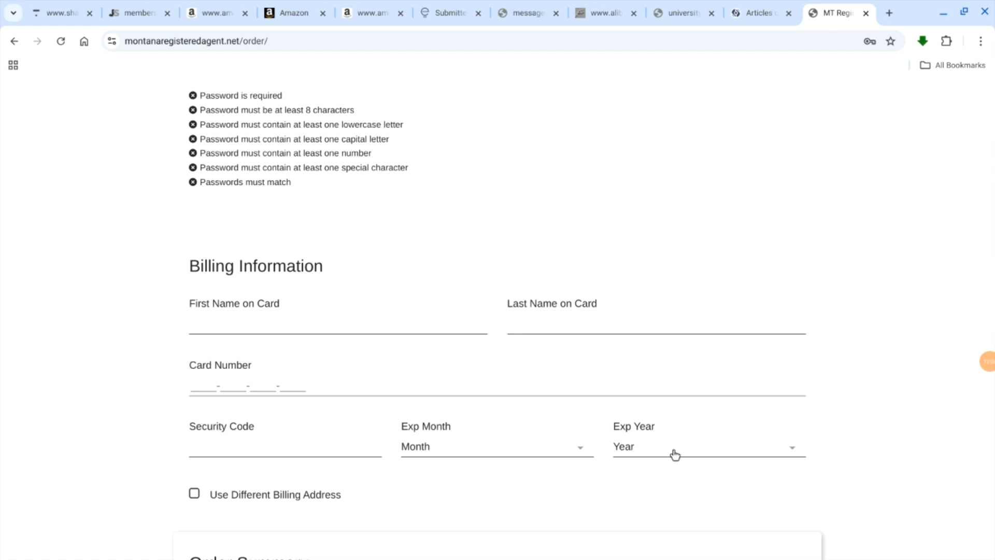
{"action": "scroll", "coordinate": [675, 455], "scroll_direction": "down", "scroll_amount": 6}
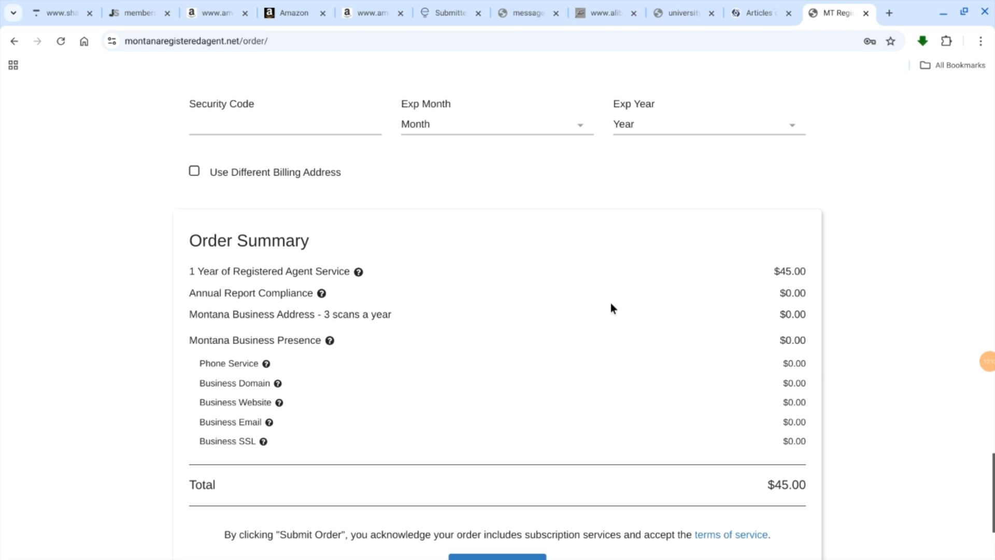
{"action": "scroll", "coordinate": [610, 303], "scroll_direction": "down", "scroll_amount": 2}
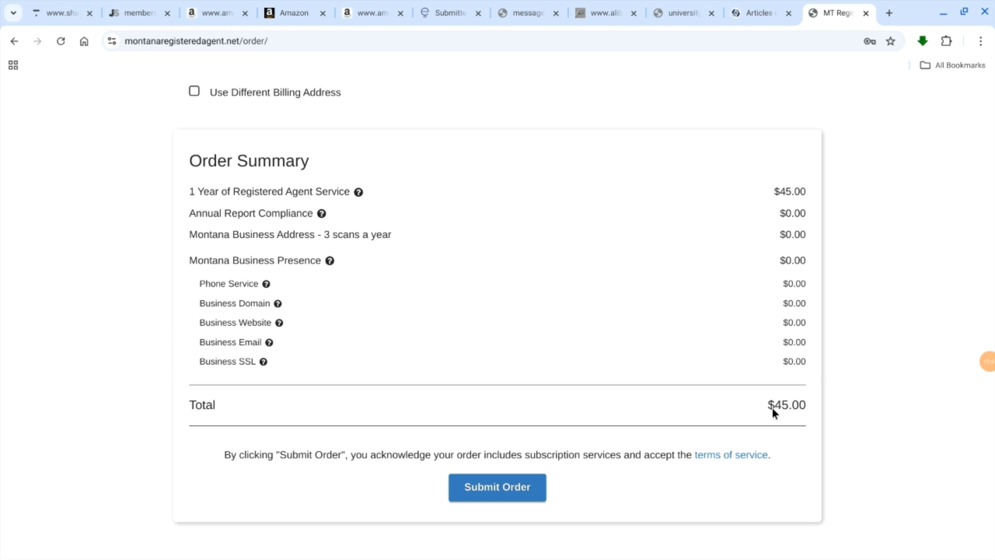
{"action": "scroll", "coordinate": [466, 374], "scroll_direction": "down", "scroll_amount": 1}
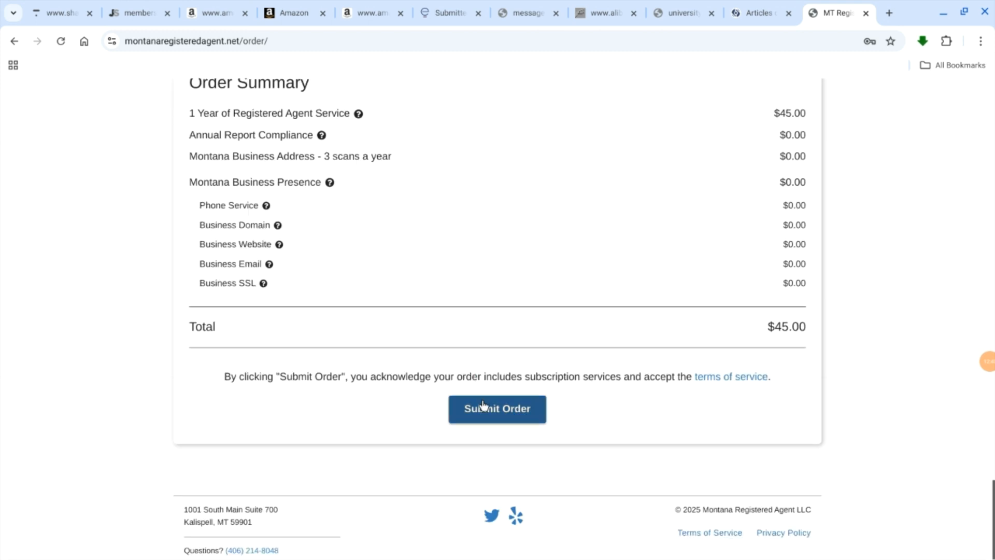
{"action": "scroll", "coordinate": [482, 404], "scroll_direction": "up", "scroll_amount": 5}
{"action": "scroll", "coordinate": [482, 405], "scroll_direction": "down", "scroll_amount": 5}
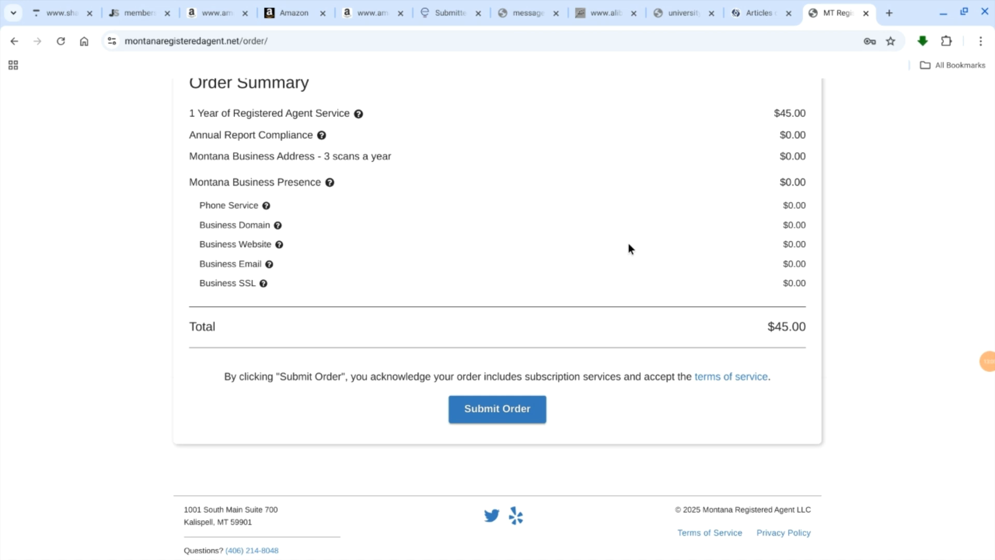
{"action": "scroll", "coordinate": [629, 247], "scroll_direction": "up", "scroll_amount": 7}
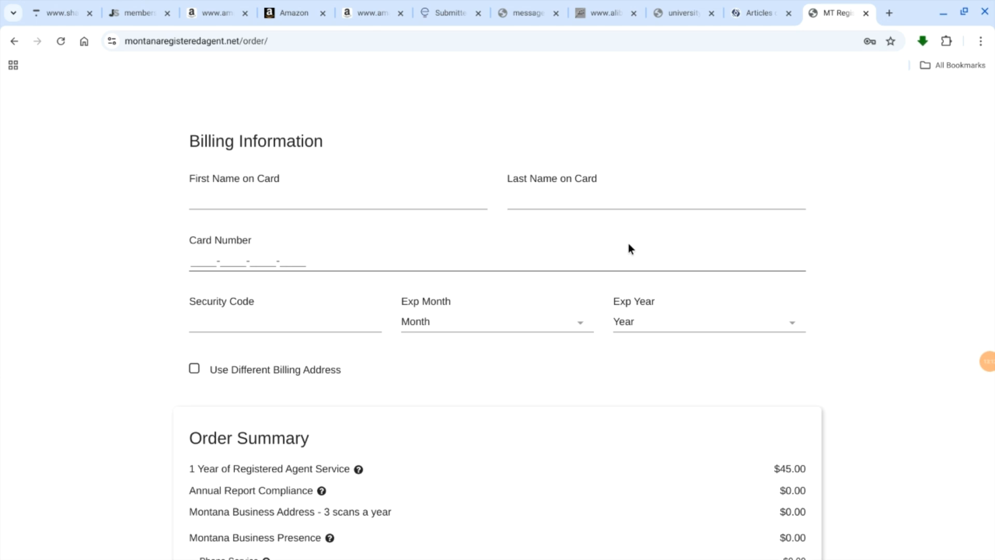
{"action": "scroll", "coordinate": [629, 248], "scroll_direction": "down", "scroll_amount": 7}
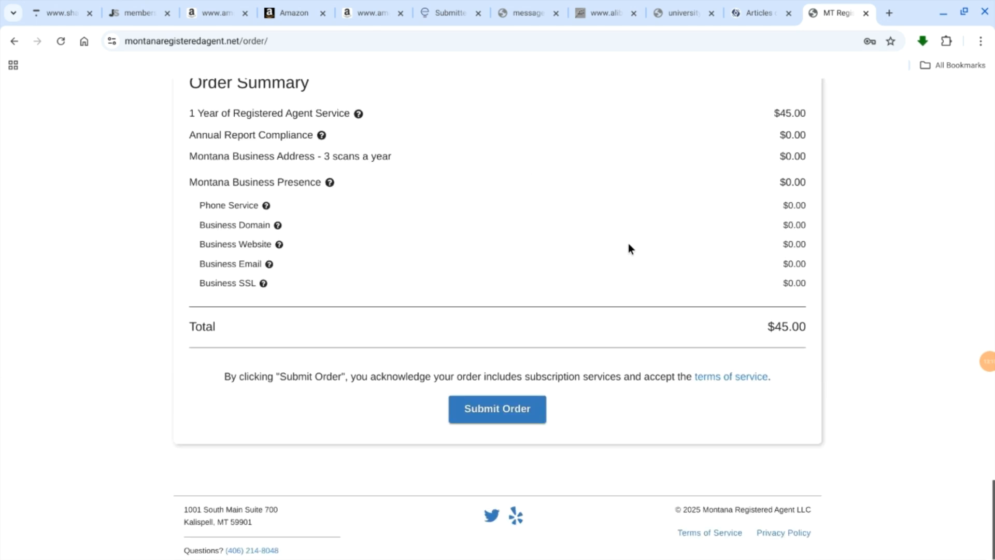
{"action": "scroll", "coordinate": [629, 248], "scroll_direction": "up", "scroll_amount": 8}
{"action": "scroll", "coordinate": [628, 248], "scroll_direction": "up", "scroll_amount": 15}
{"action": "scroll", "coordinate": [629, 248], "scroll_direction": "down", "scroll_amount": 7}
{"action": "scroll", "coordinate": [628, 244], "scroll_direction": "down", "scroll_amount": 15}
{"action": "scroll", "coordinate": [686, 316], "scroll_direction": "up", "scroll_amount": 3}
{"action": "scroll", "coordinate": [492, 238], "scroll_direction": "up", "scroll_amount": 2}
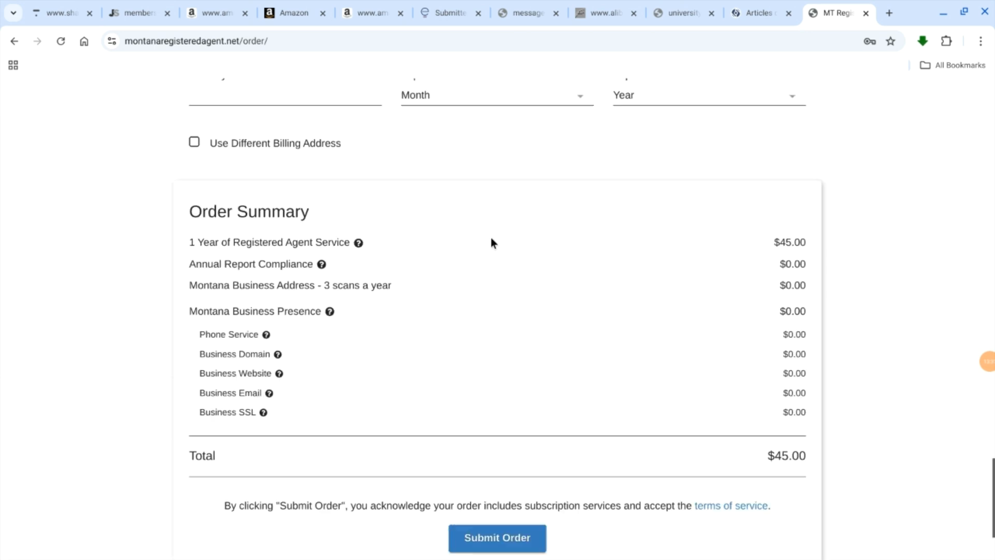
{"action": "scroll", "coordinate": [490, 238], "scroll_direction": "up", "scroll_amount": 4}
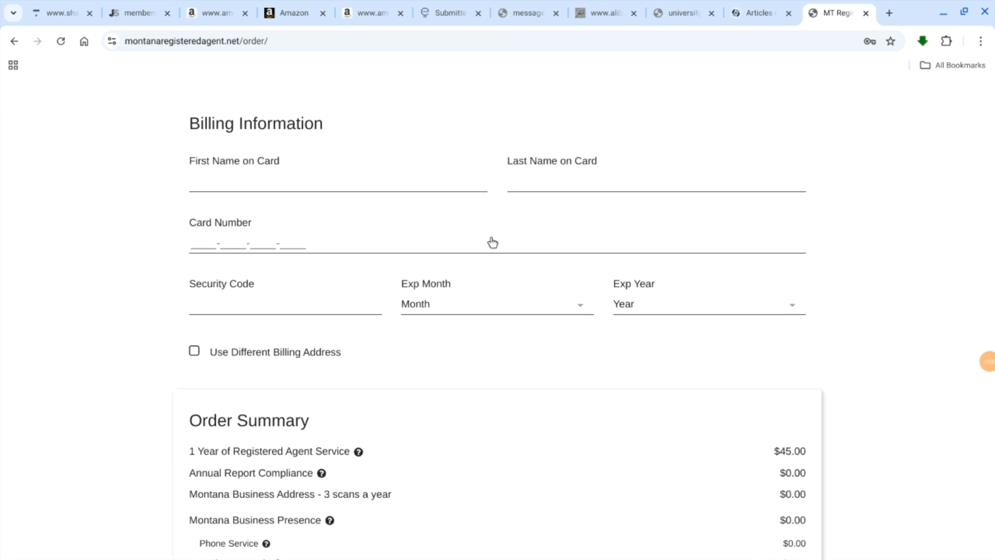
{"action": "scroll", "coordinate": [492, 242], "scroll_direction": "up", "scroll_amount": 4}
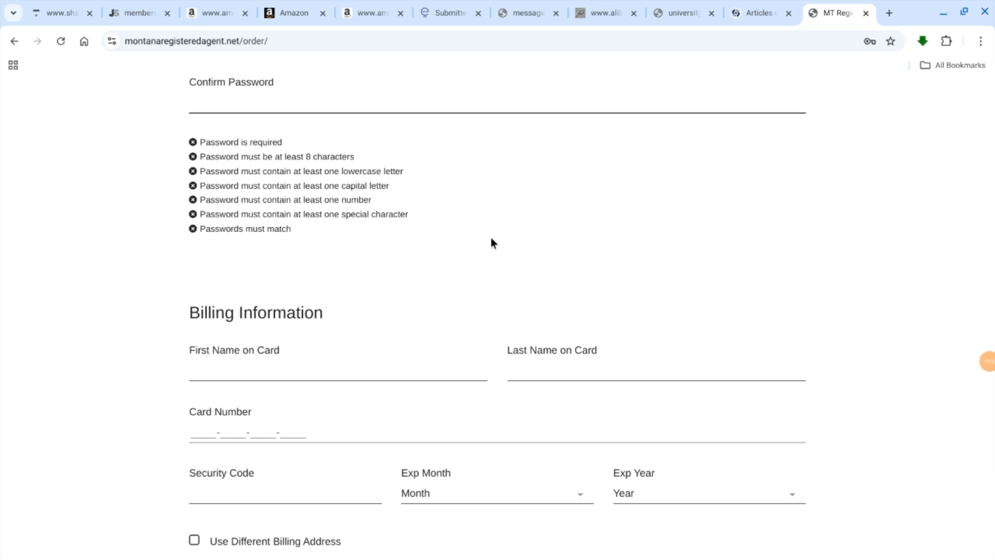
{"action": "scroll", "coordinate": [491, 242], "scroll_direction": "down", "scroll_amount": 1}
{"action": "scroll", "coordinate": [491, 242], "scroll_direction": "up", "scroll_amount": 9}
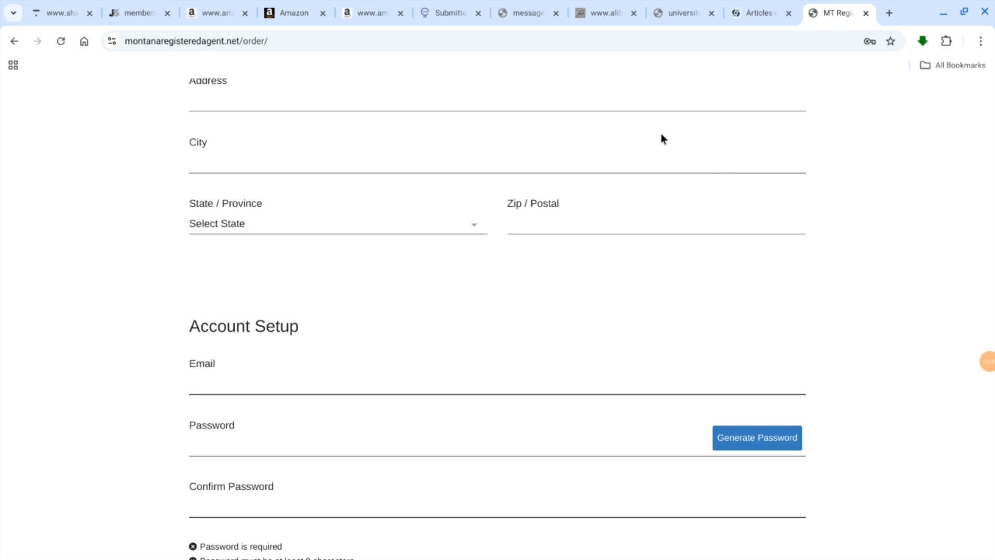
Step: Return to the Articles of Organization form and advance from Entity Details to the Registered Agent In MT section
{"action": "left_click", "coordinate": [746, 7]}
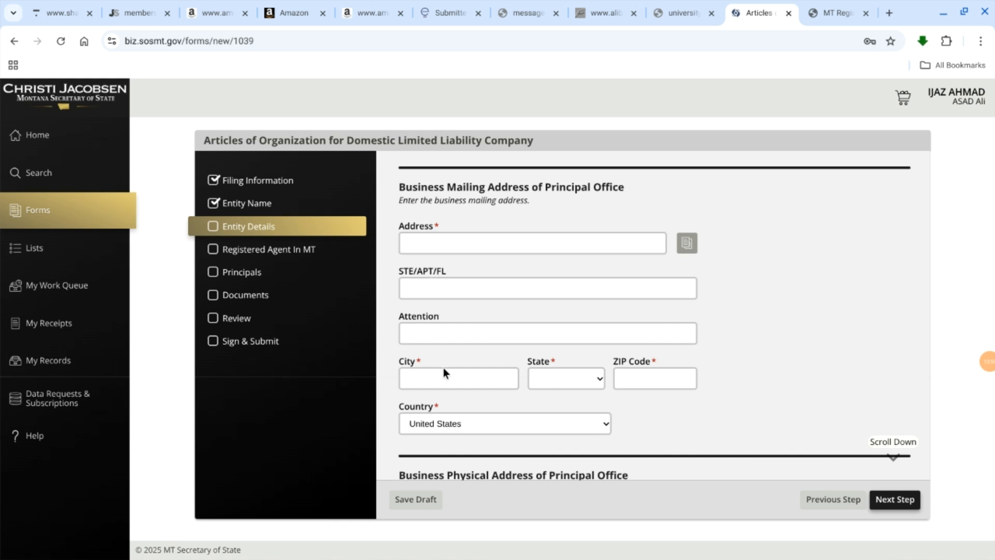
{"action": "scroll", "coordinate": [491, 397], "scroll_direction": "down", "scroll_amount": 2}
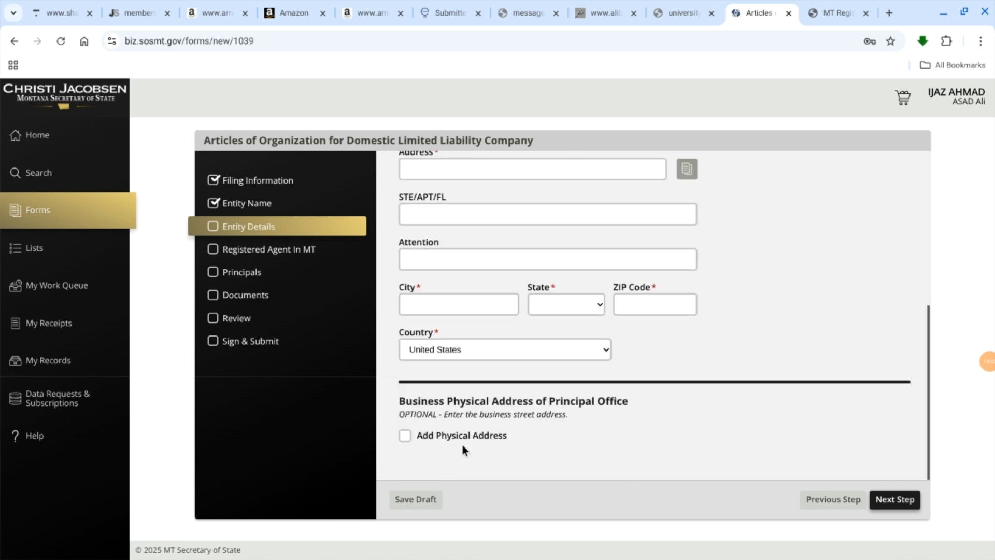
{"action": "left_click", "coordinate": [894, 498]}
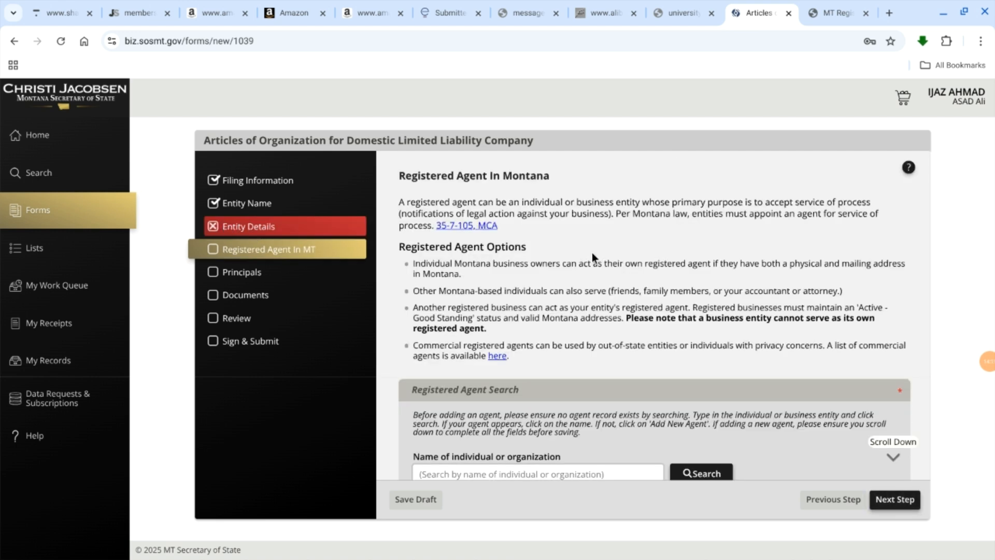
Step: Search the registered agents by organization name for "Register agent INC"
{"action": "scroll", "coordinate": [596, 254], "scroll_direction": "down", "scroll_amount": 3}
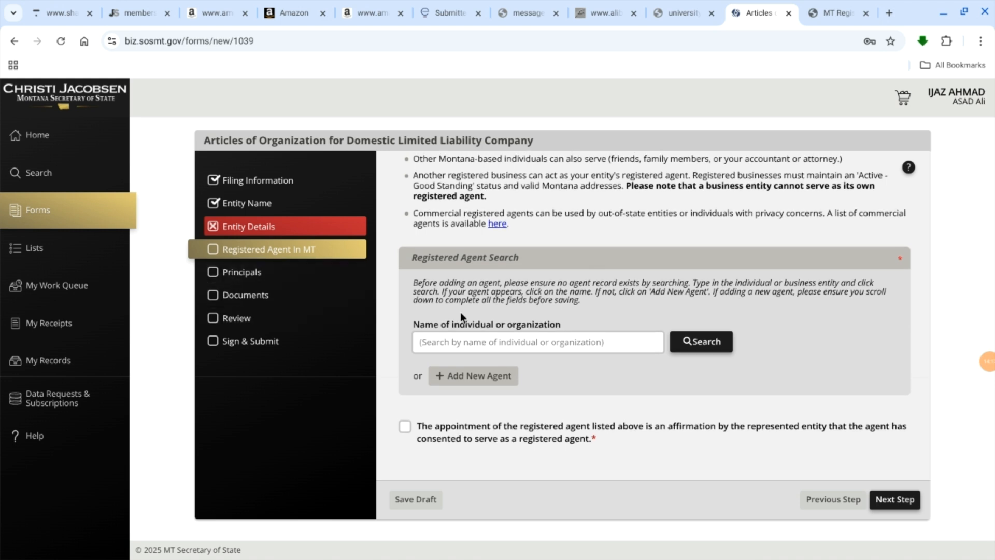
{"action": "left_click", "coordinate": [508, 351]}
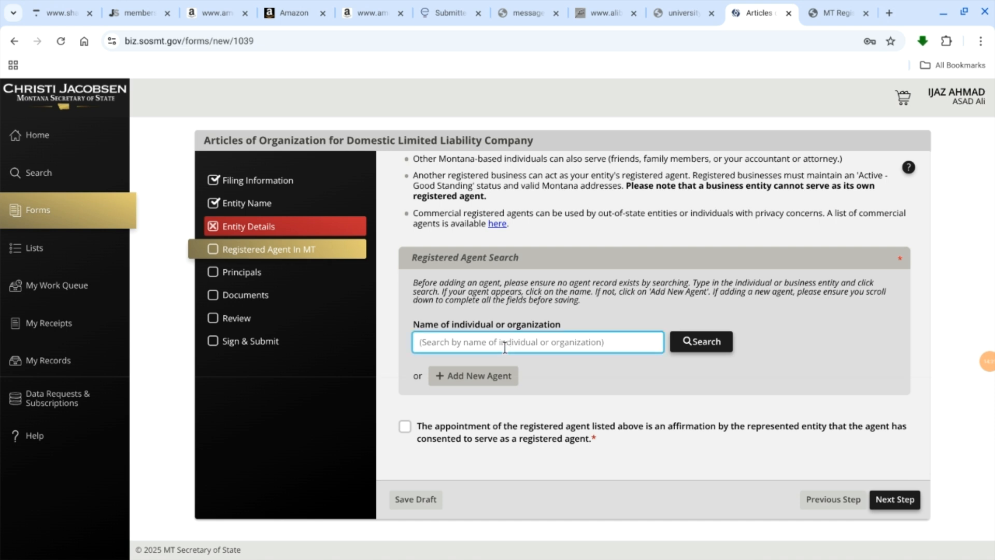
{"action": "type", "text": "Reg"}
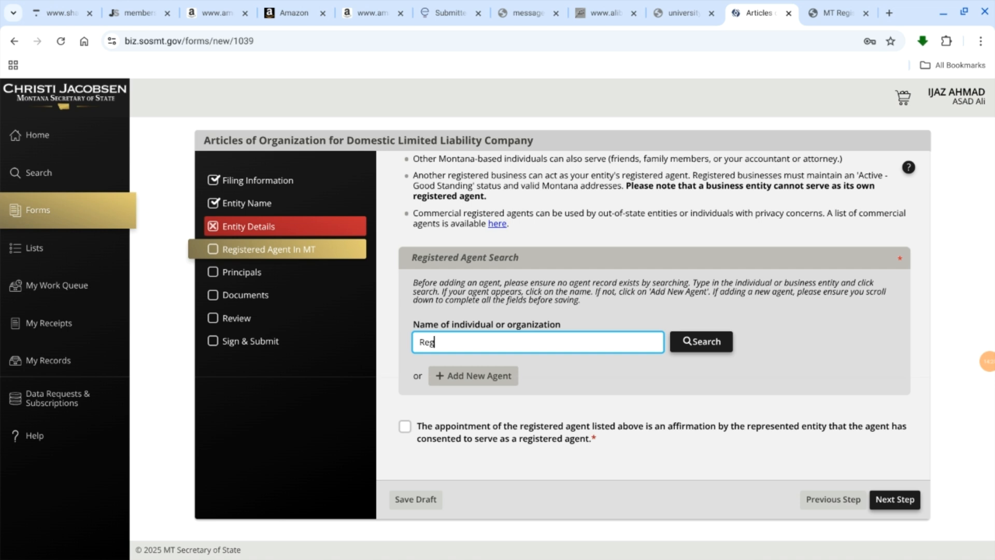
{"action": "type", "text": "ister"}
{"action": "key", "text": "BackSpace"}
{"action": "key", "text": "BackSpace"}
{"action": "key", "text": "BackSpace"}
{"action": "type", "text": "ster agent"}
{"action": "left_click", "coordinate": [699, 346]}
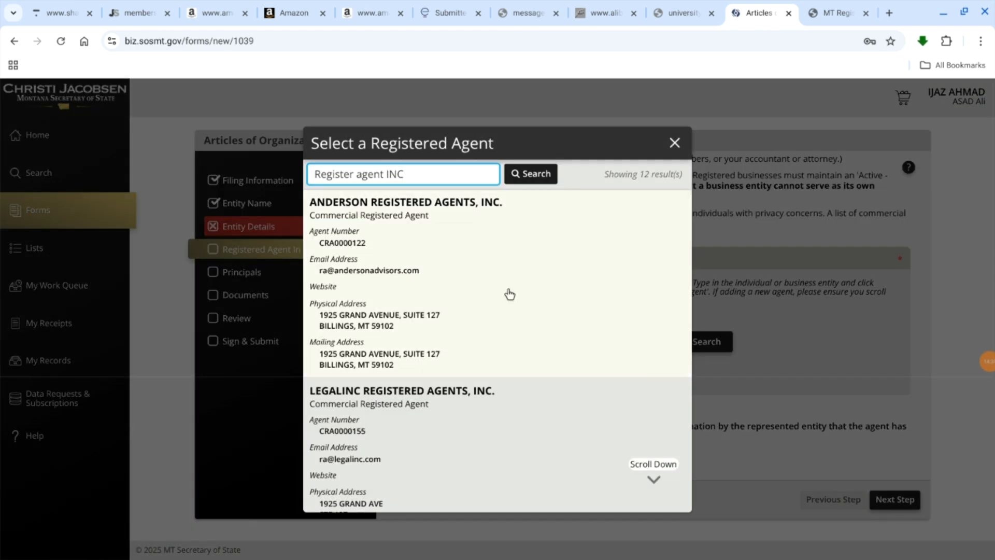
Step: Look through the listed registered agents and close the selection dialog without choosing one
{"action": "scroll", "coordinate": [510, 294], "scroll_direction": "down", "scroll_amount": 20}
{"action": "scroll", "coordinate": [507, 292], "scroll_direction": "up", "scroll_amount": 20}
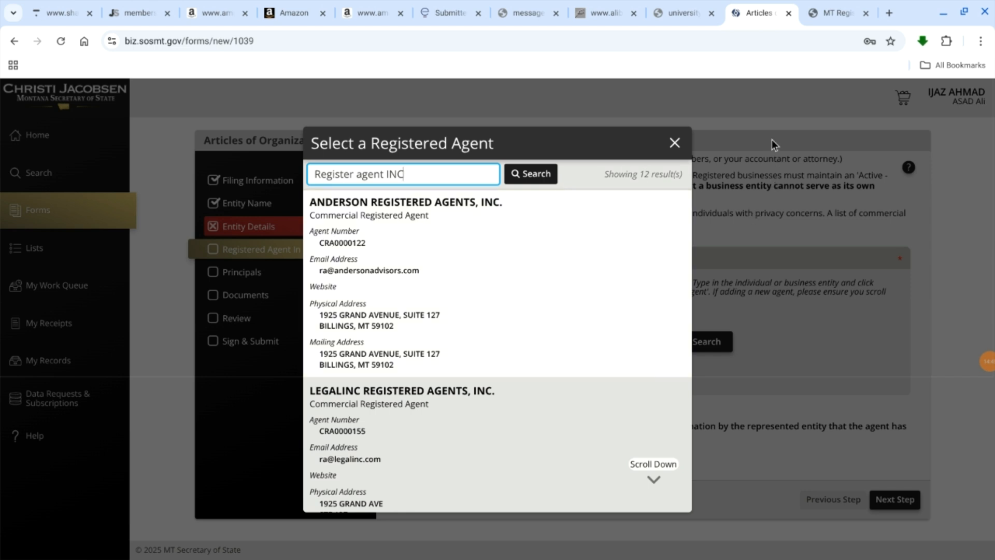
{"action": "left_click", "coordinate": [771, 111]}
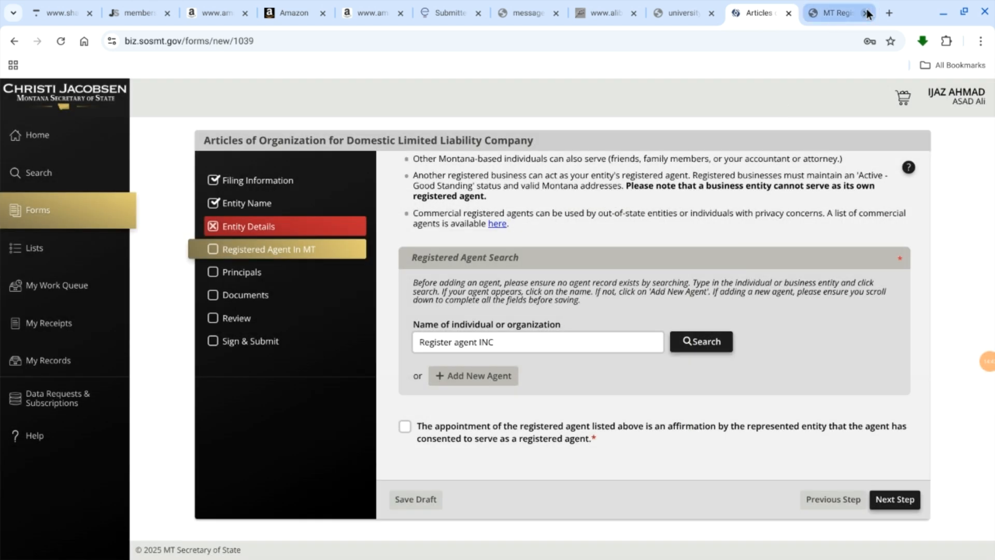
Step: Open Gmail in a new browser tab and switch to the last signed-in account in the account list
{"action": "left_click", "coordinate": [889, 13]}
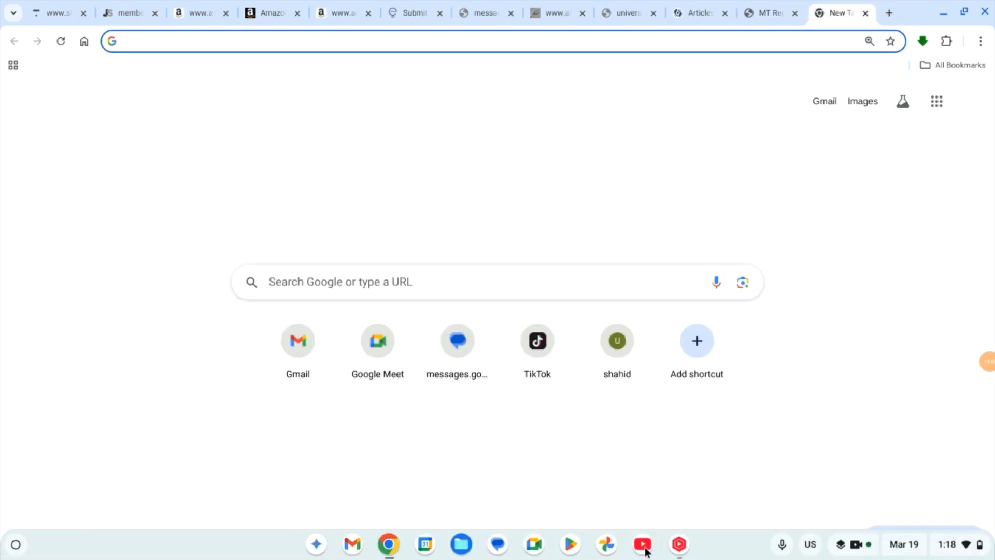
{"action": "left_click", "coordinate": [300, 338]}
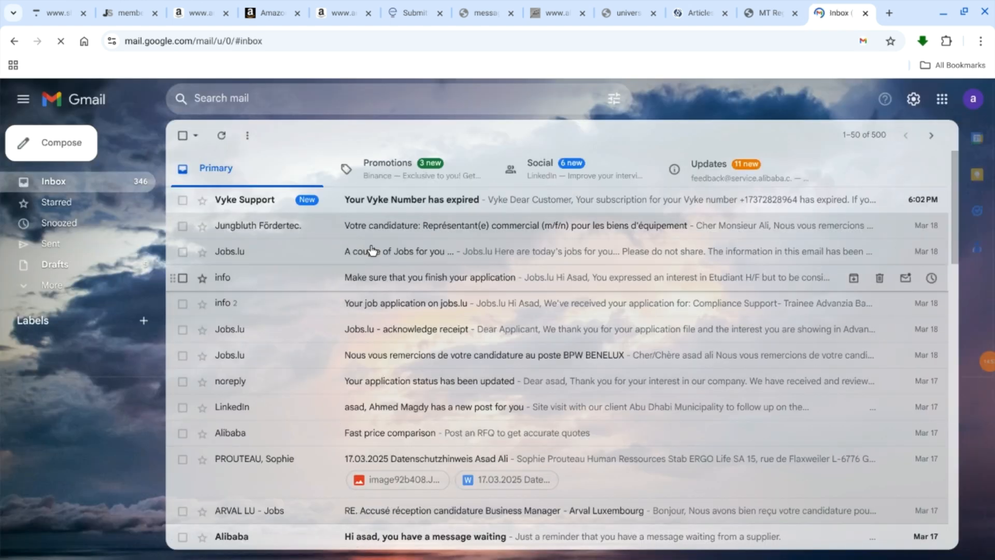
{"action": "left_click", "coordinate": [975, 97]}
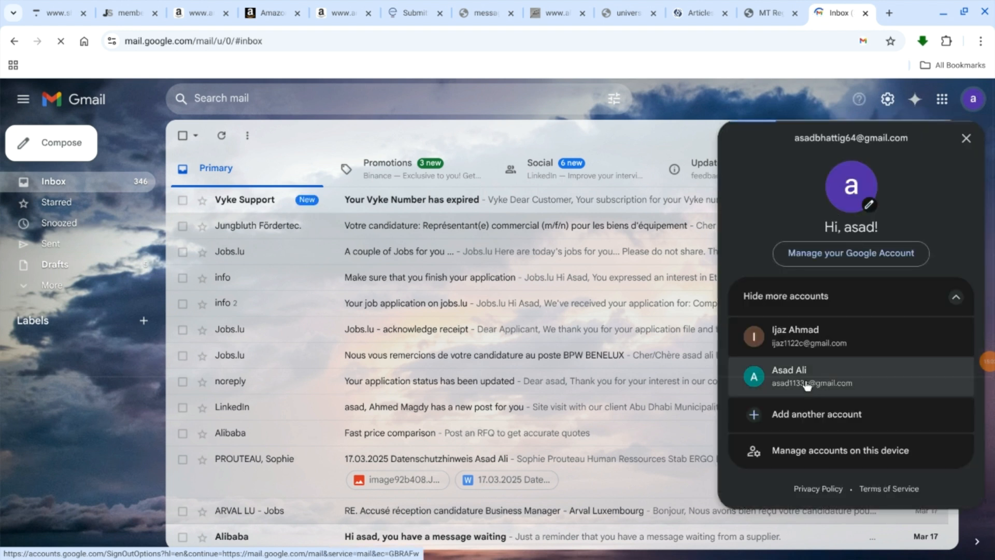
{"action": "left_click", "coordinate": [807, 385]}
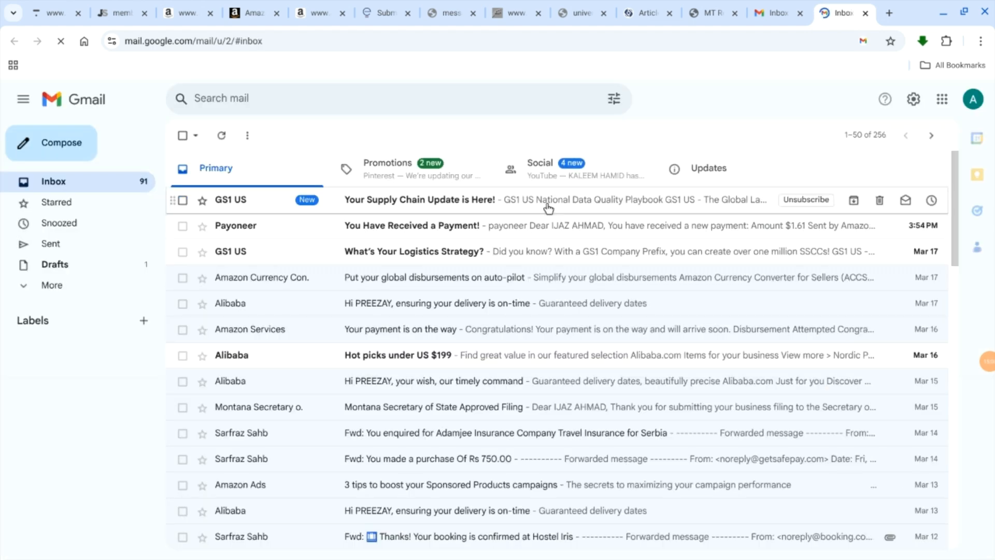
Step: Find the Mar 11 Correction Notice Email from the Montana Secretary of State in the inbox and open it
{"action": "scroll", "coordinate": [515, 339], "scroll_direction": "down", "scroll_amount": 1}
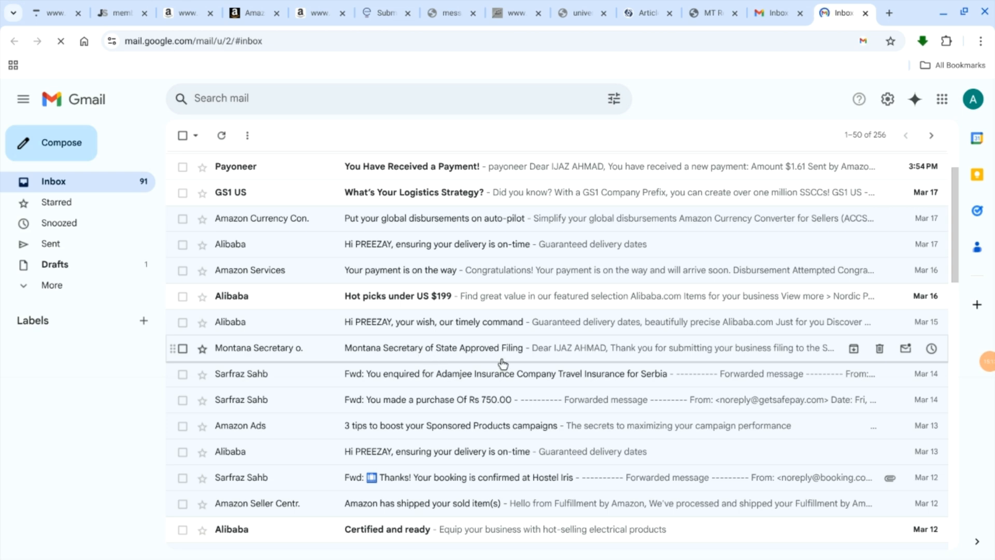
{"action": "scroll", "coordinate": [502, 363], "scroll_direction": "down", "scroll_amount": 1}
{"action": "scroll", "coordinate": [322, 362], "scroll_direction": "down", "scroll_amount": 2}
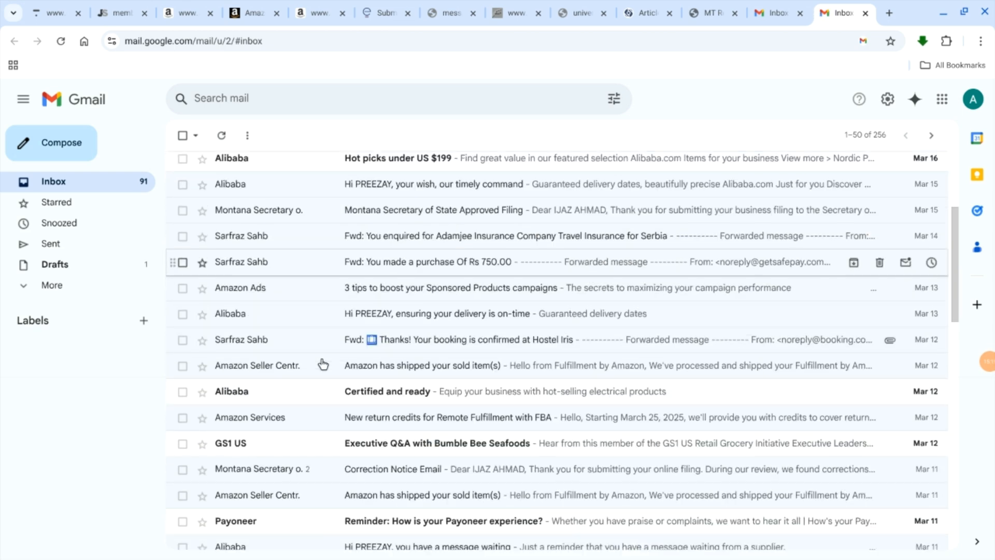
{"action": "scroll", "coordinate": [353, 367], "scroll_direction": "down", "scroll_amount": 2}
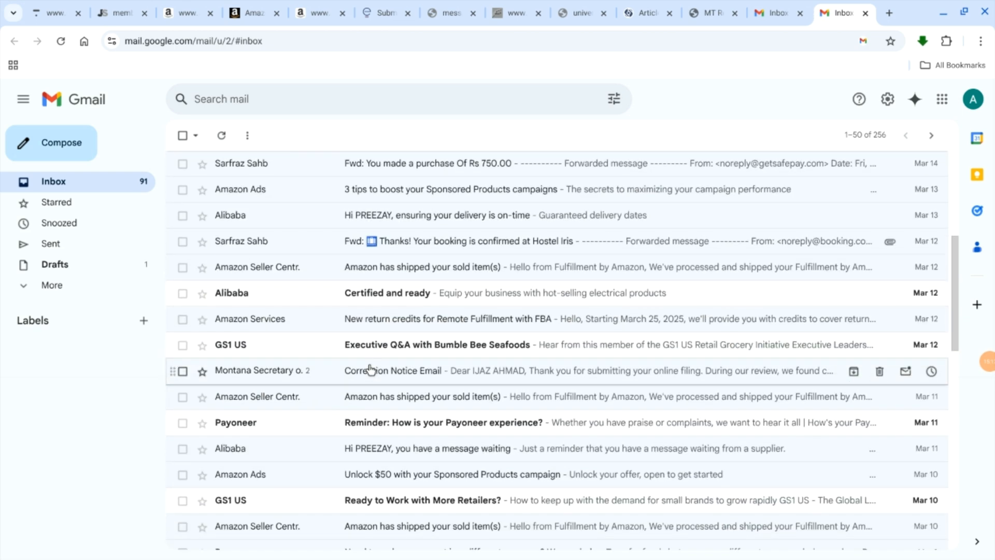
{"action": "left_click", "coordinate": [409, 373]}
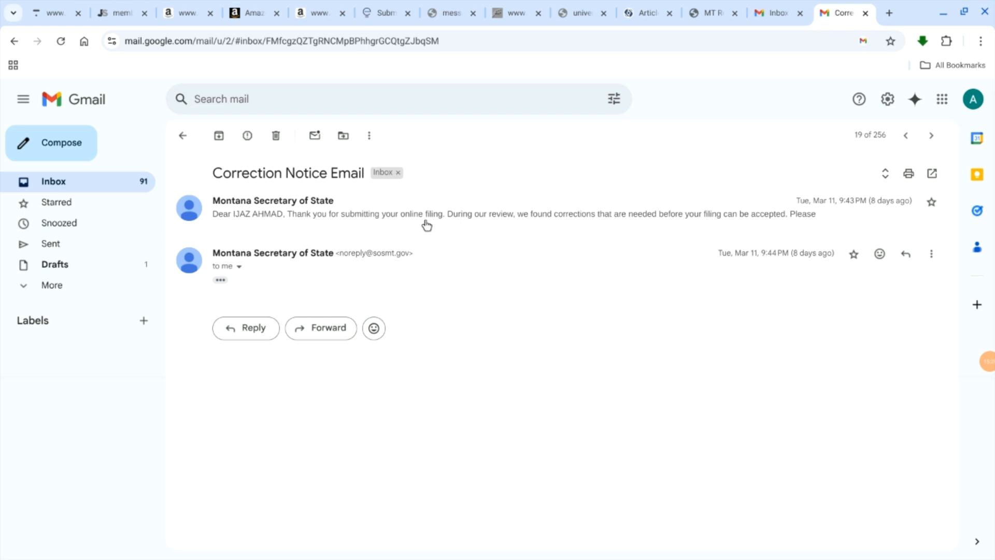
Step: Find the Mar 6 Correction Notice Email from the Montana Secretary of State in the inbox and open it
{"action": "left_click", "coordinate": [182, 136]}
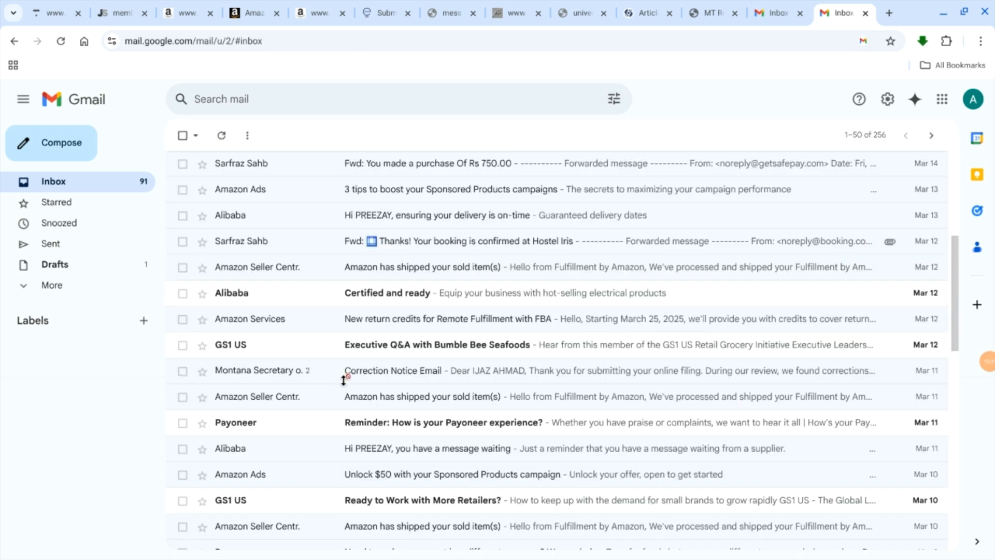
{"action": "scroll", "coordinate": [445, 435], "scroll_direction": "down", "scroll_amount": 3}
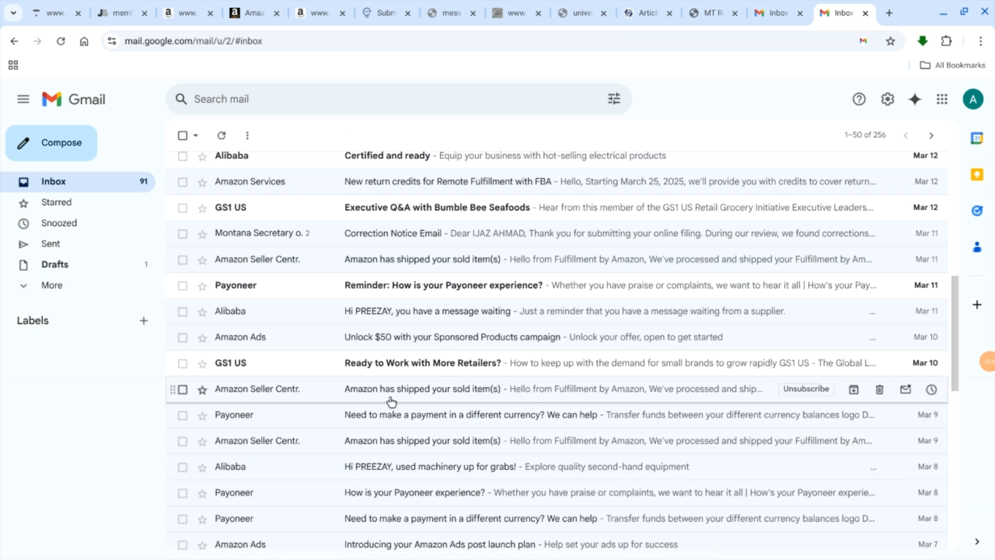
{"action": "scroll", "coordinate": [403, 445], "scroll_direction": "down", "scroll_amount": 4}
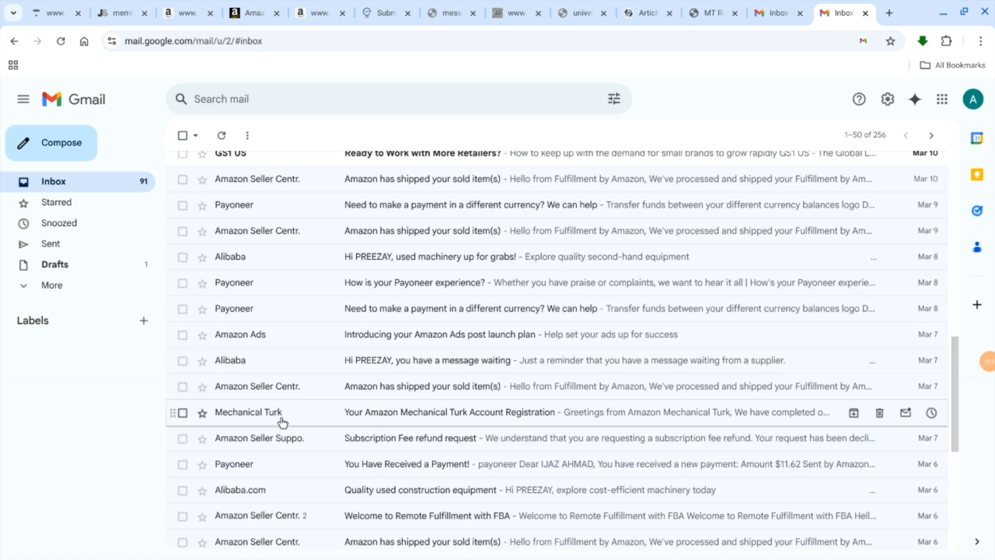
{"action": "scroll", "coordinate": [349, 454], "scroll_direction": "down", "scroll_amount": 1}
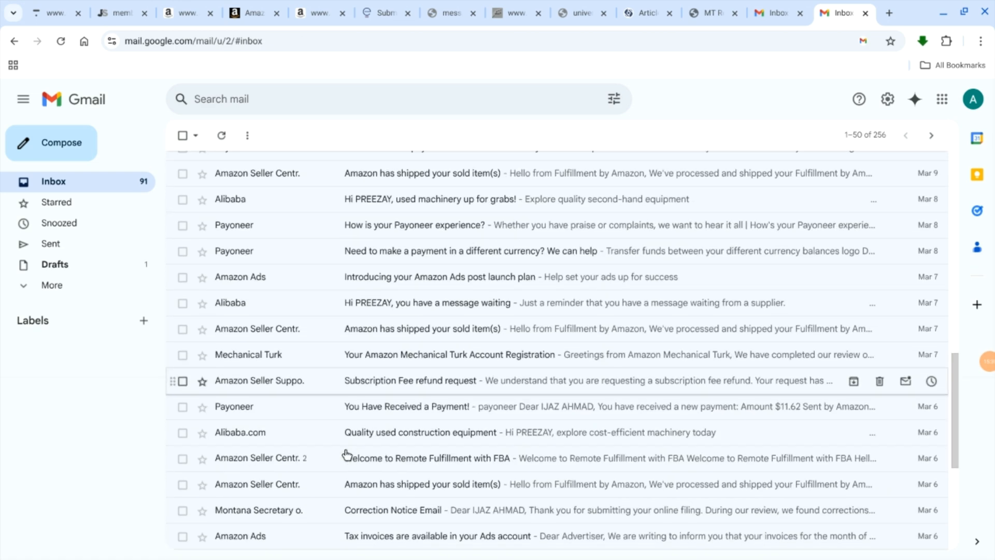
{"action": "left_click", "coordinate": [435, 512]}
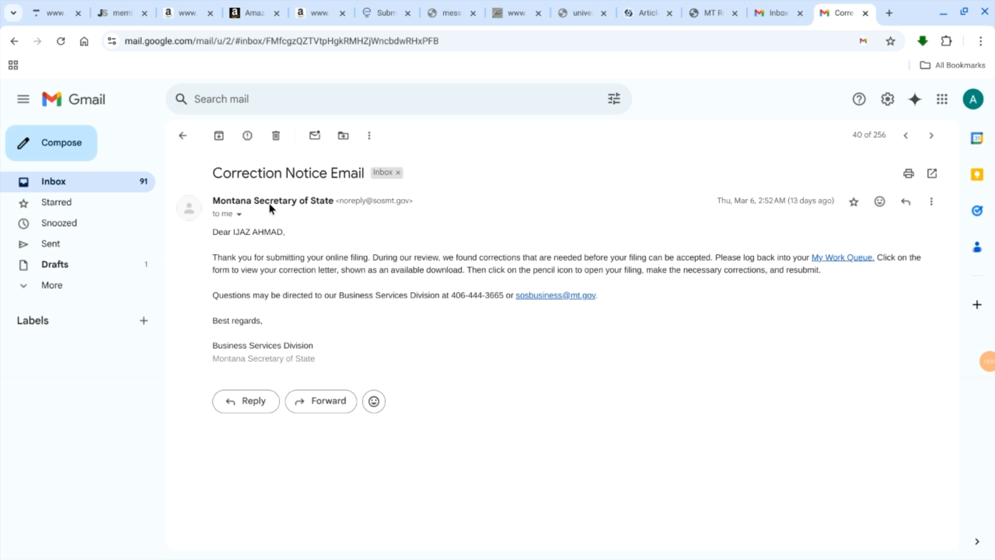
Step: Reopen the Mar 6 correction notice from the inbox and look through the remaining older emails on the page
{"action": "left_click", "coordinate": [182, 135]}
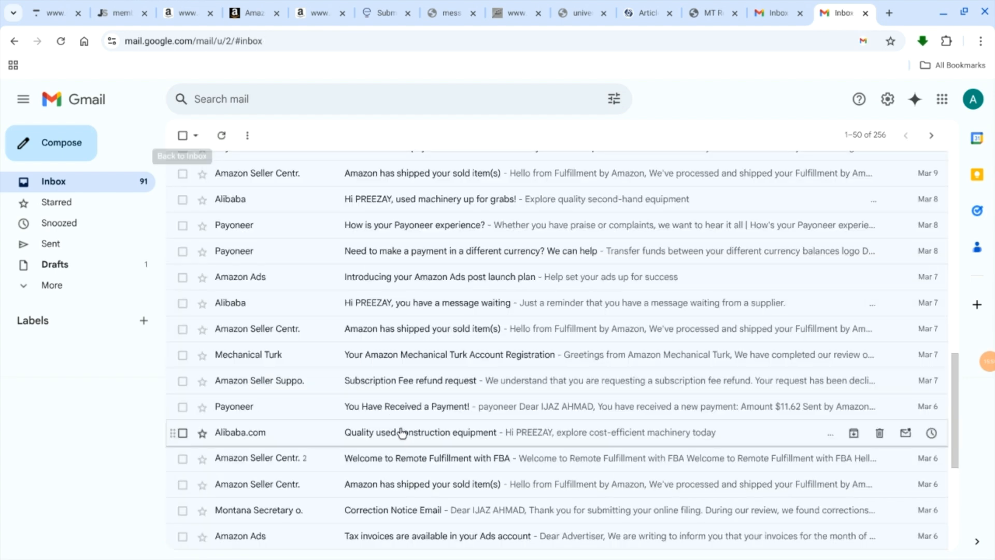
{"action": "scroll", "coordinate": [396, 430], "scroll_direction": "down", "scroll_amount": 2}
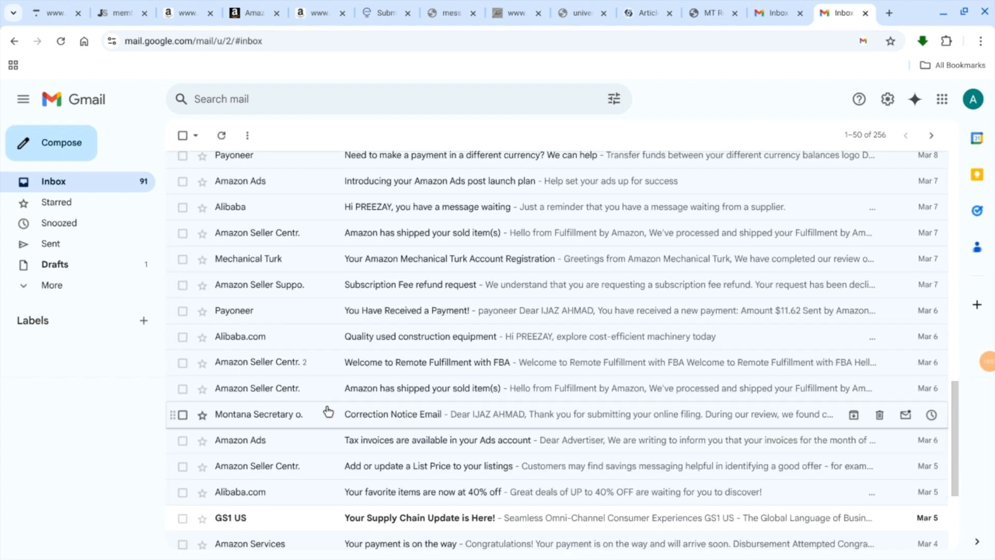
{"action": "left_click", "coordinate": [328, 413]}
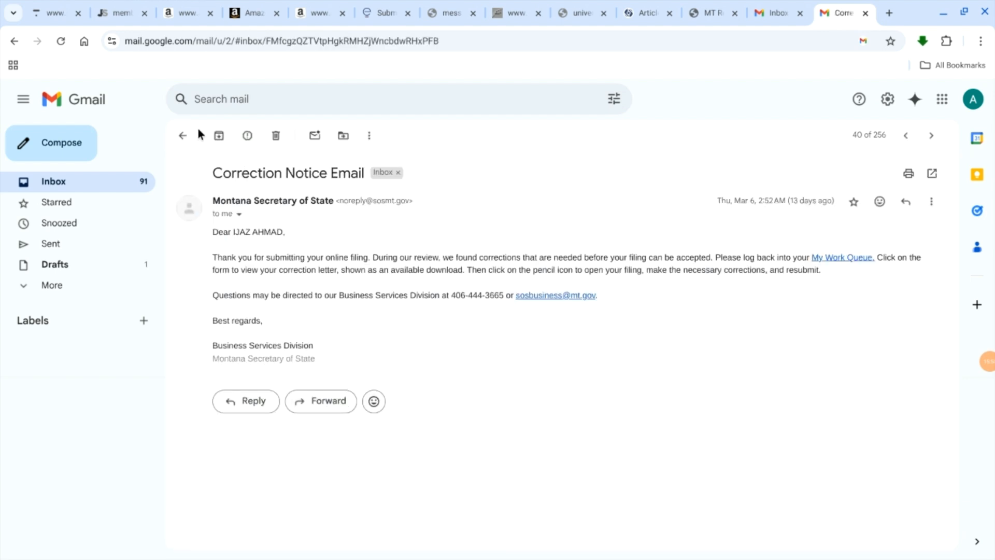
{"action": "left_click", "coordinate": [184, 135]}
{"action": "scroll", "coordinate": [469, 392], "scroll_direction": "down", "scroll_amount": 2}
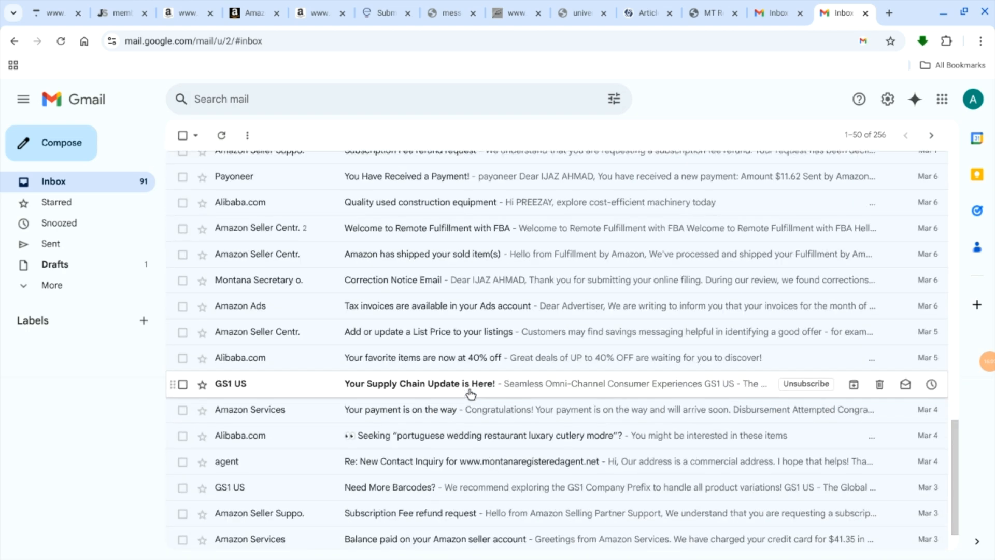
{"action": "scroll", "coordinate": [471, 394], "scroll_direction": "down", "scroll_amount": 1}
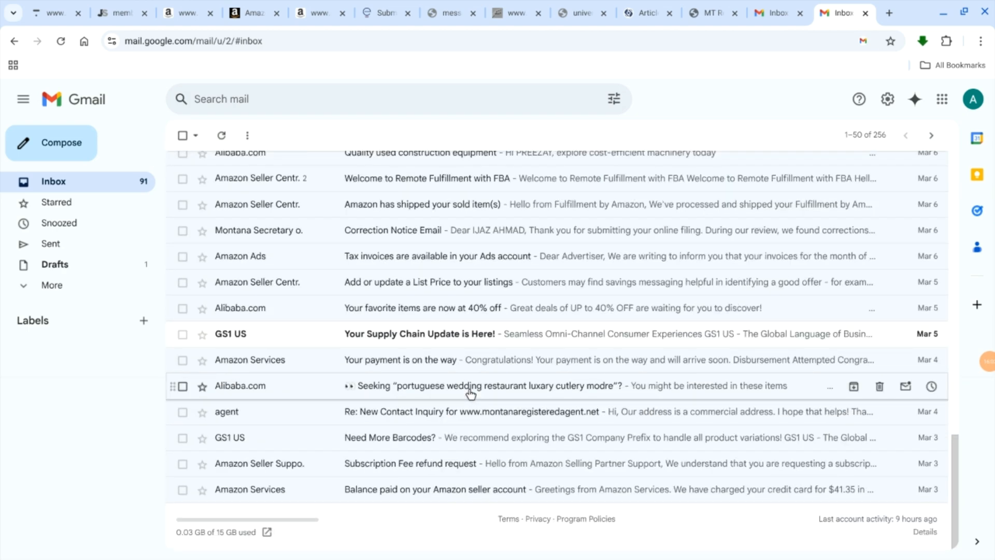
Step: Open the Mar 11 Correction Notice conversation, expand its first message to read it and collapse it again
{"action": "scroll", "coordinate": [470, 394], "scroll_direction": "up", "scroll_amount": 10}
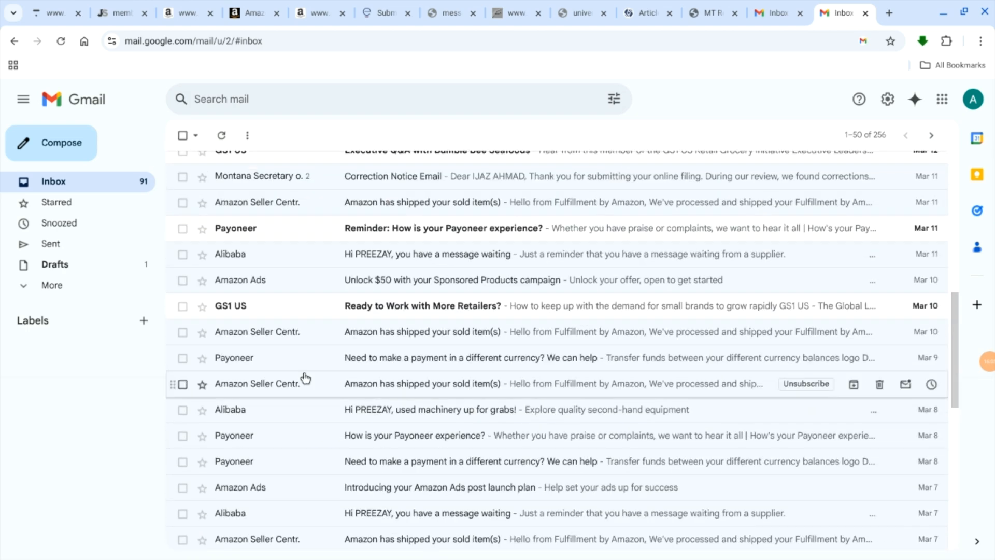
{"action": "scroll", "coordinate": [252, 262], "scroll_direction": "up", "scroll_amount": 3}
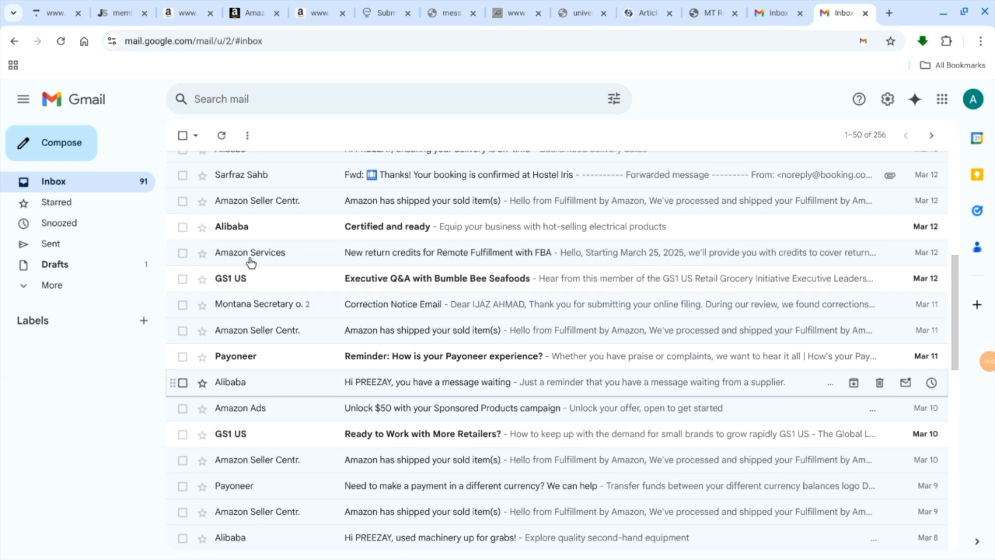
{"action": "left_click", "coordinate": [282, 304]}
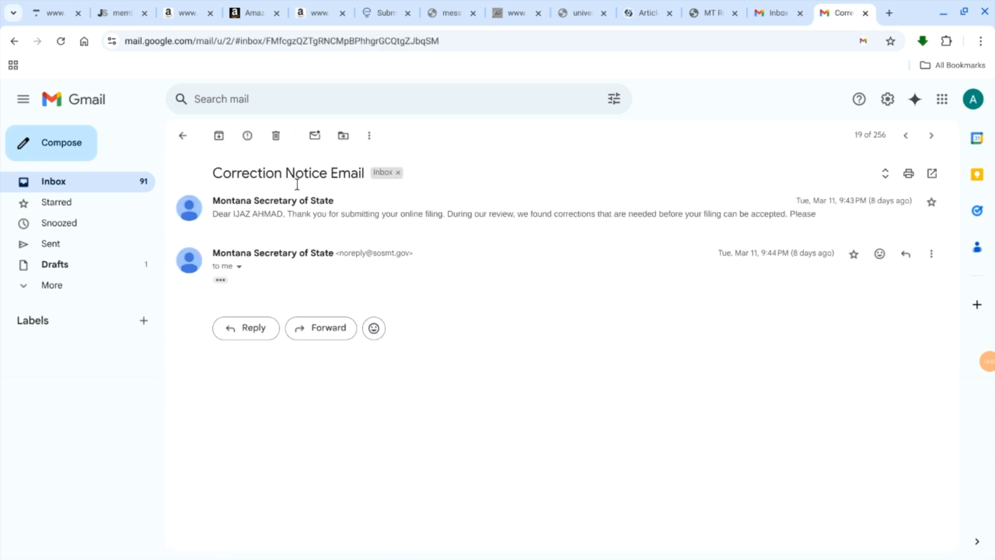
{"action": "left_click", "coordinate": [303, 207]}
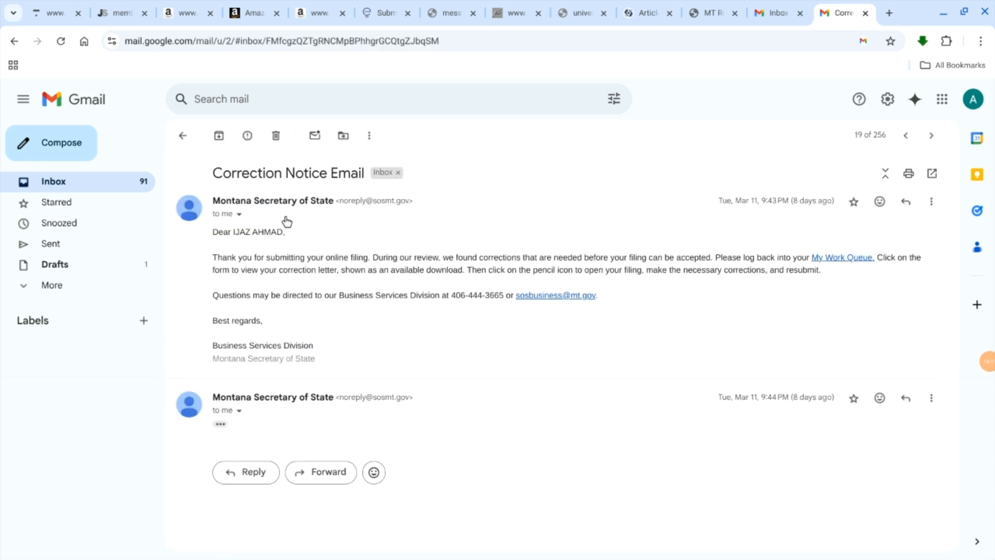
{"action": "left_click", "coordinate": [262, 209]}
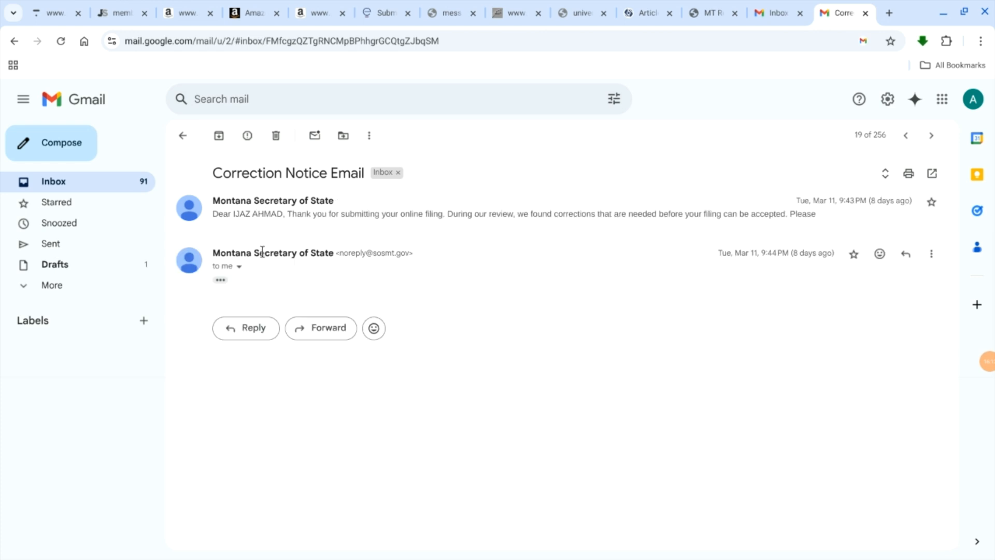
Step: Check the Mar 11 Correction Notice conversation once more from the inbox and return to the email list
{"action": "left_click", "coordinate": [182, 136]}
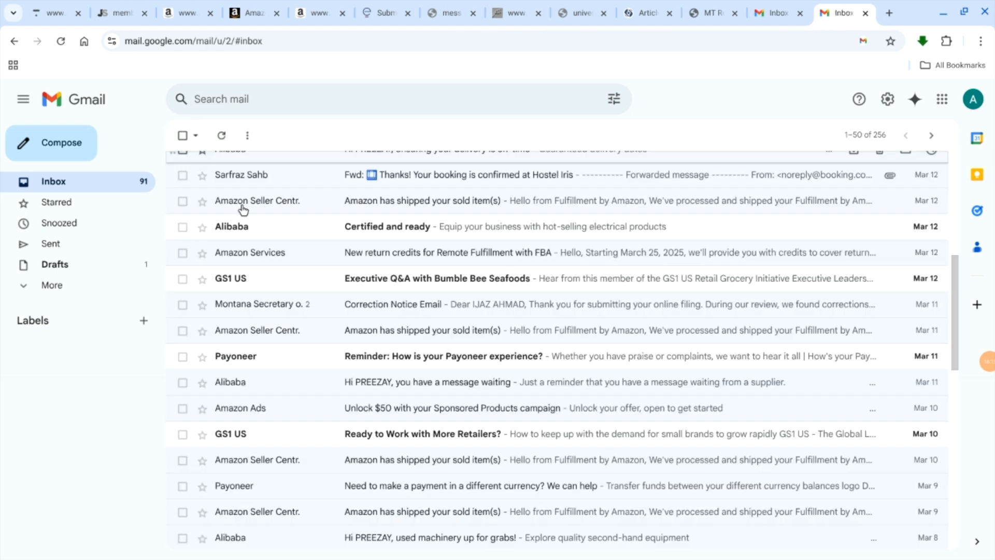
{"action": "scroll", "coordinate": [397, 392], "scroll_direction": "up", "scroll_amount": 1}
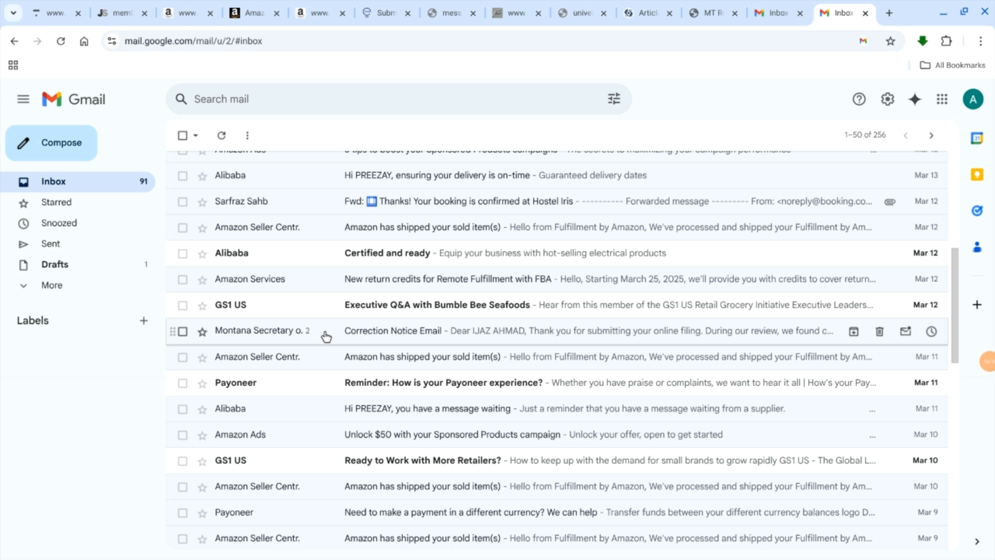
{"action": "left_click", "coordinate": [326, 337]}
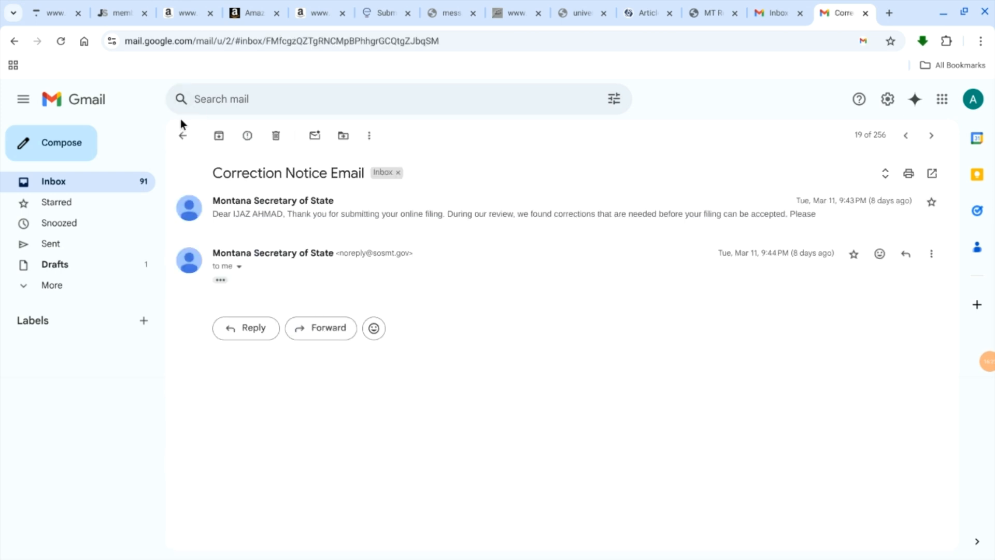
{"action": "left_click", "coordinate": [183, 135]}
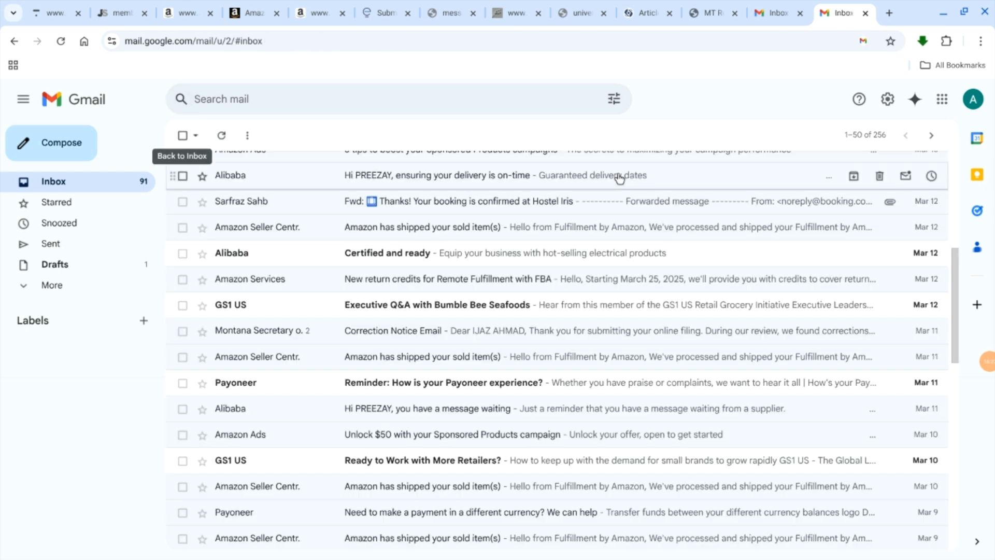
Step: Close both Gmail tabs and open a new browser tab
{"action": "left_click", "coordinate": [865, 13]}
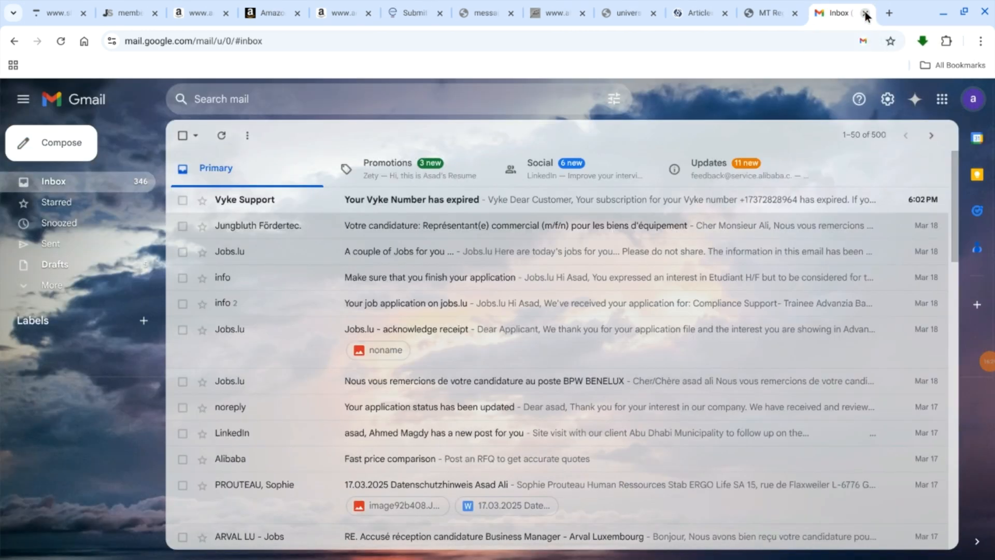
{"action": "left_click", "coordinate": [865, 14]}
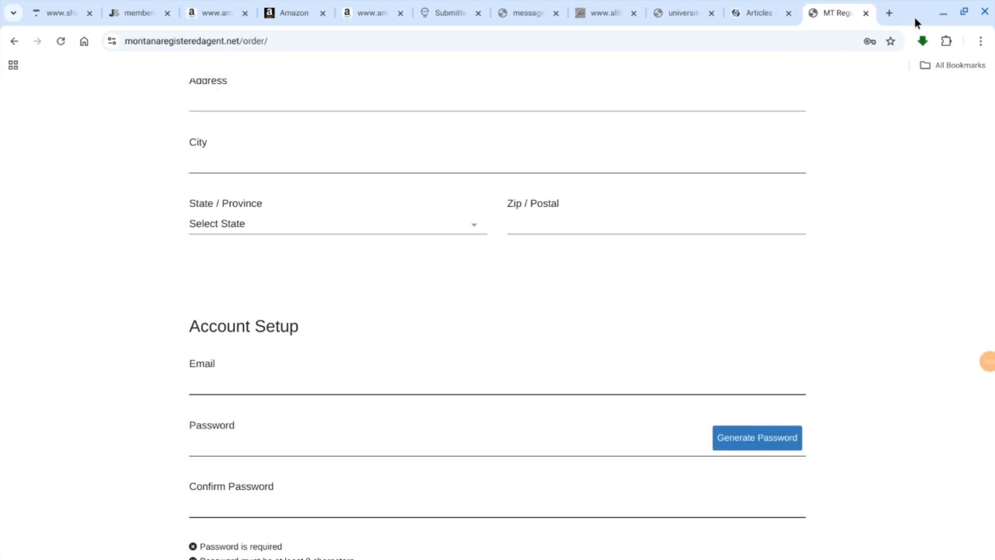
{"action": "left_click", "coordinate": [890, 13]}
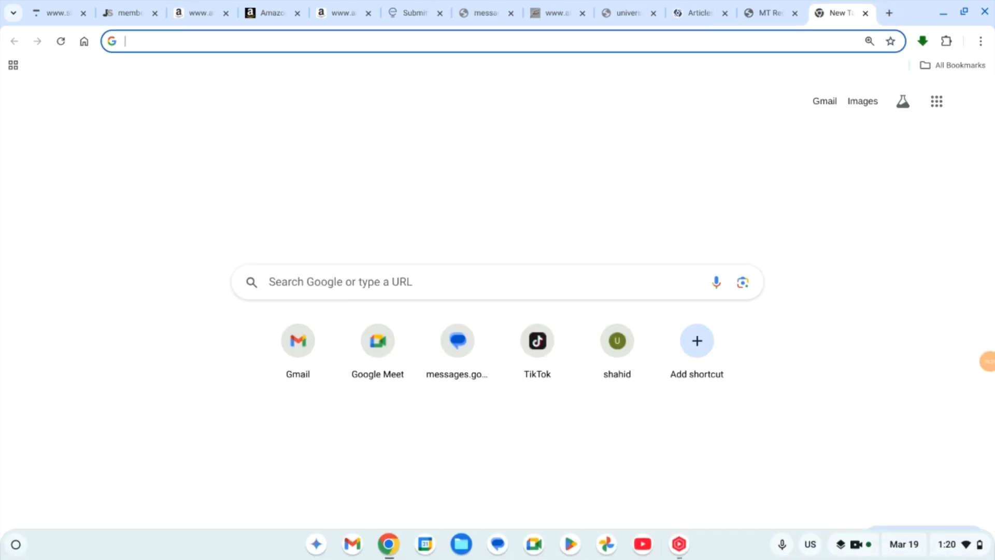
Step: Switch to the Files app, open the Downloads folder and look through its files for the Montana registration documents
{"action": "left_click", "coordinate": [460, 546]}
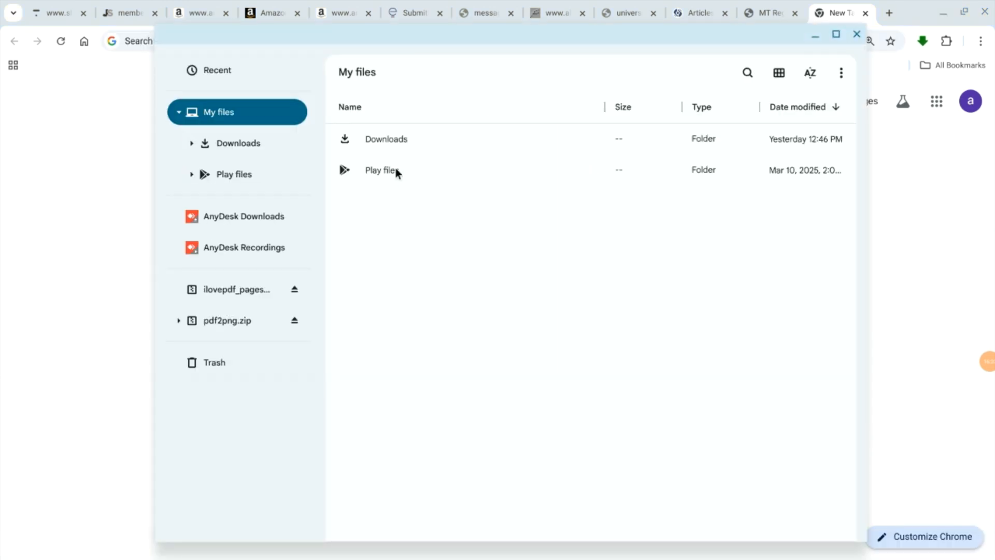
{"action": "double_click", "coordinate": [386, 138]}
{"action": "scroll", "coordinate": [423, 222], "scroll_direction": "down", "scroll_amount": 2}
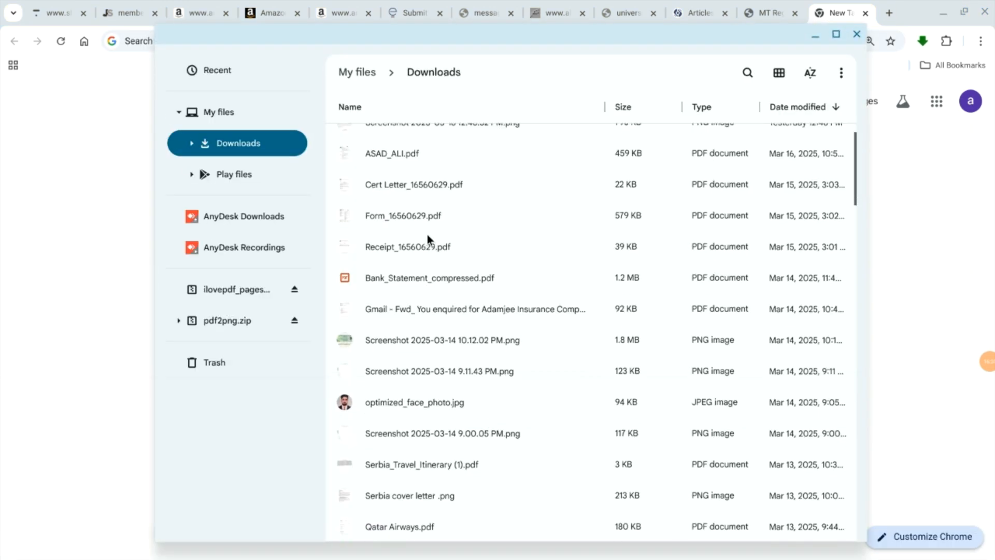
{"action": "scroll", "coordinate": [427, 234], "scroll_direction": "down", "scroll_amount": 3}
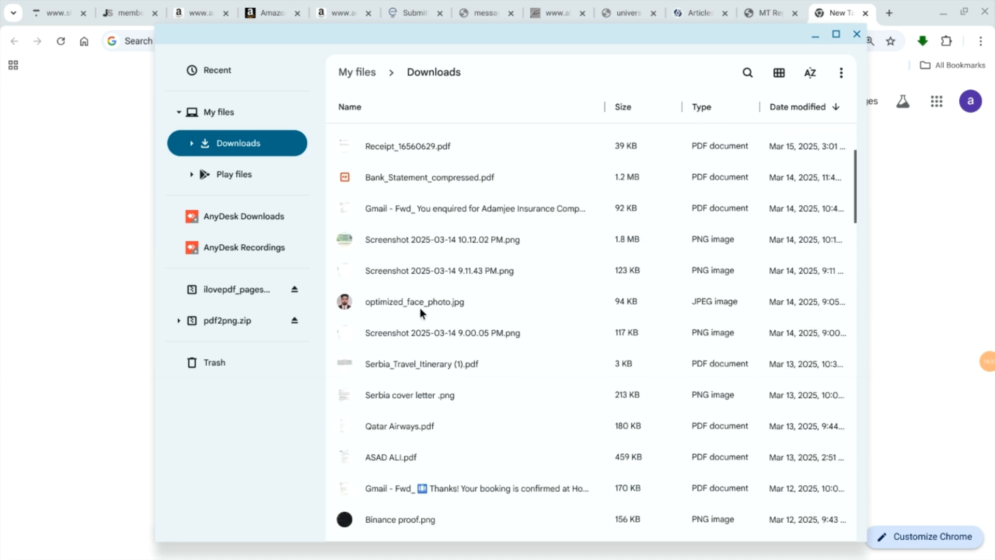
{"action": "scroll", "coordinate": [420, 308], "scroll_direction": "down", "scroll_amount": 3}
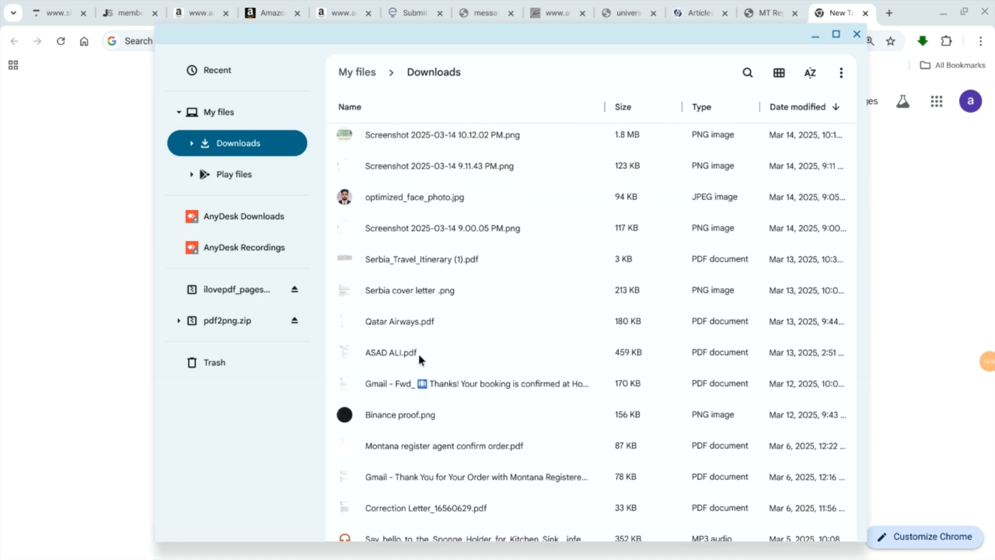
{"action": "scroll", "coordinate": [419, 354], "scroll_direction": "up", "scroll_amount": 8}
{"action": "scroll", "coordinate": [419, 355], "scroll_direction": "down", "scroll_amount": 10}
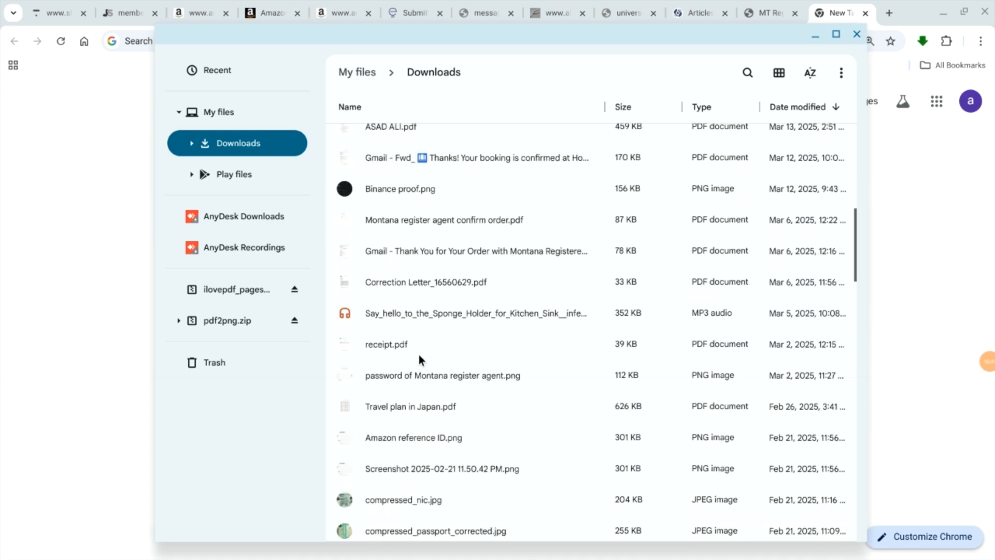
{"action": "scroll", "coordinate": [419, 354], "scroll_direction": "down", "scroll_amount": 12}
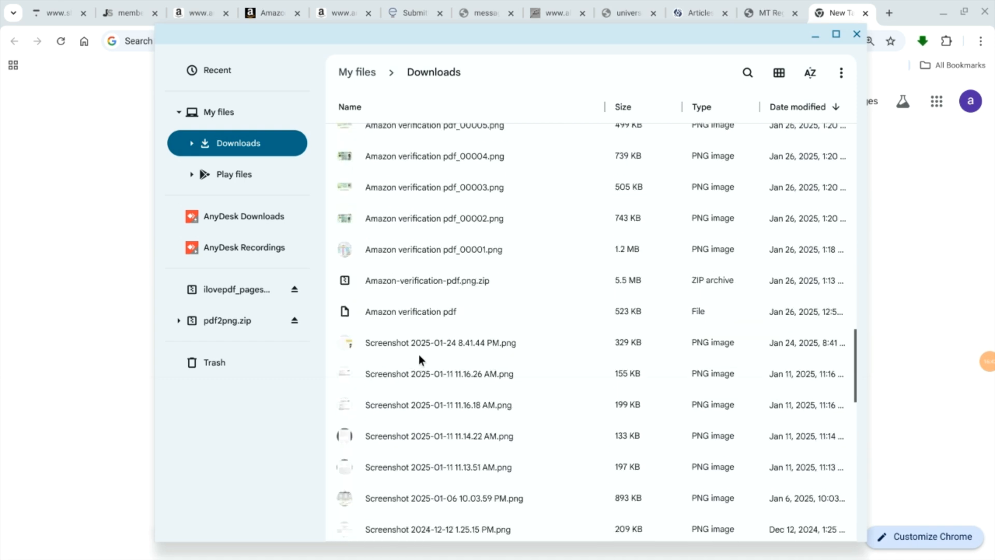
{"action": "scroll", "coordinate": [419, 355], "scroll_direction": "down", "scroll_amount": 15}
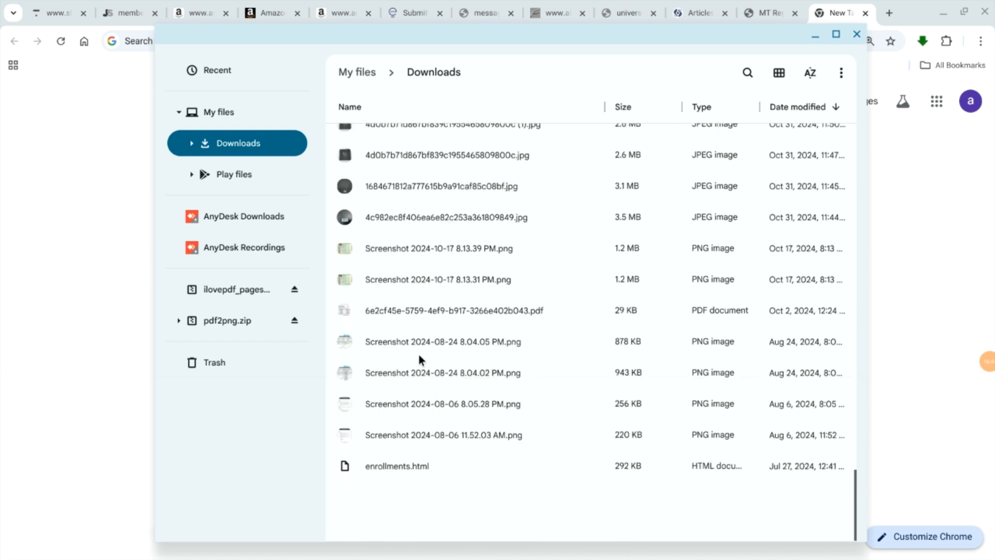
{"action": "scroll", "coordinate": [446, 402], "scroll_direction": "up", "scroll_amount": 15}
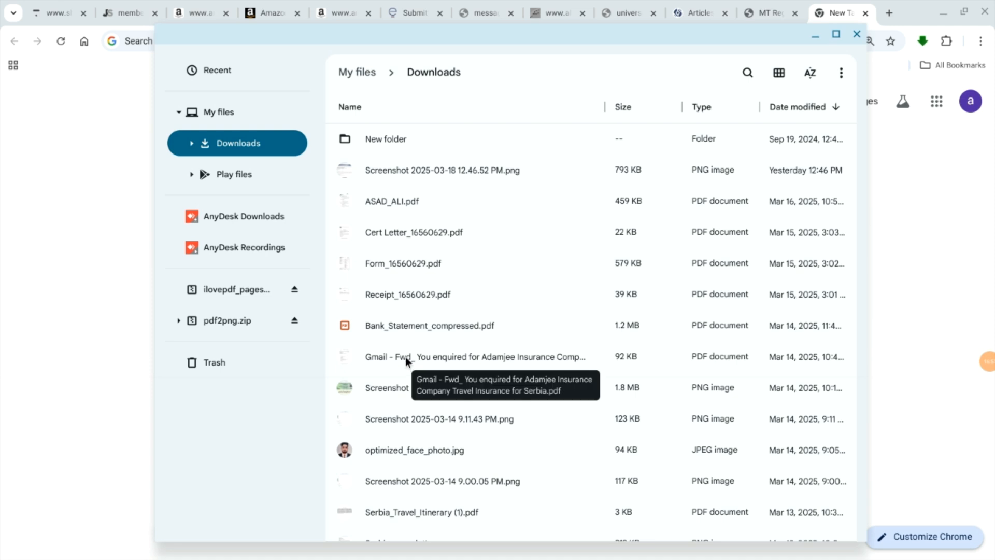
Step: Find "Montana register agent confirm order.pdf" in the Downloads folder and open it
{"action": "scroll", "coordinate": [382, 367], "scroll_direction": "down", "scroll_amount": 3}
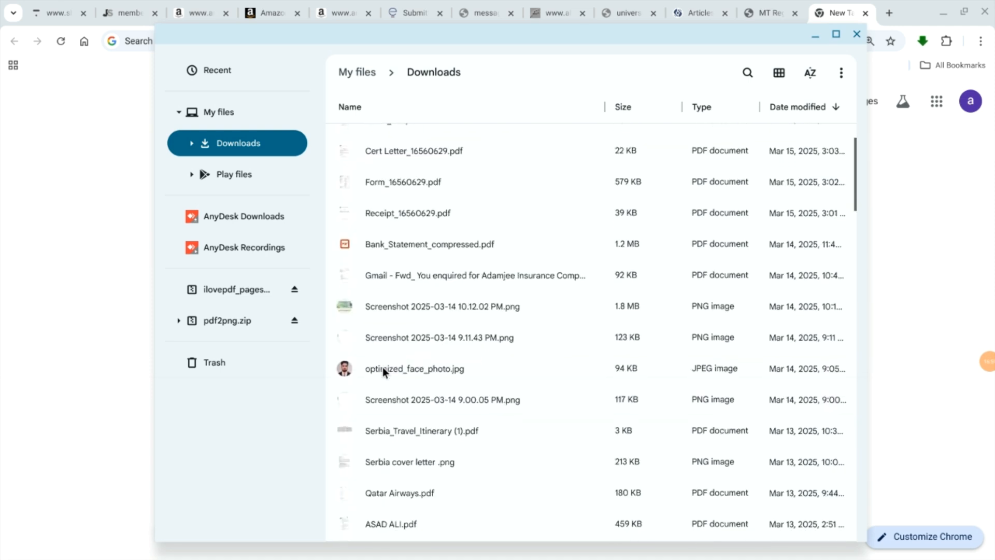
{"action": "scroll", "coordinate": [385, 391], "scroll_direction": "down", "scroll_amount": 3}
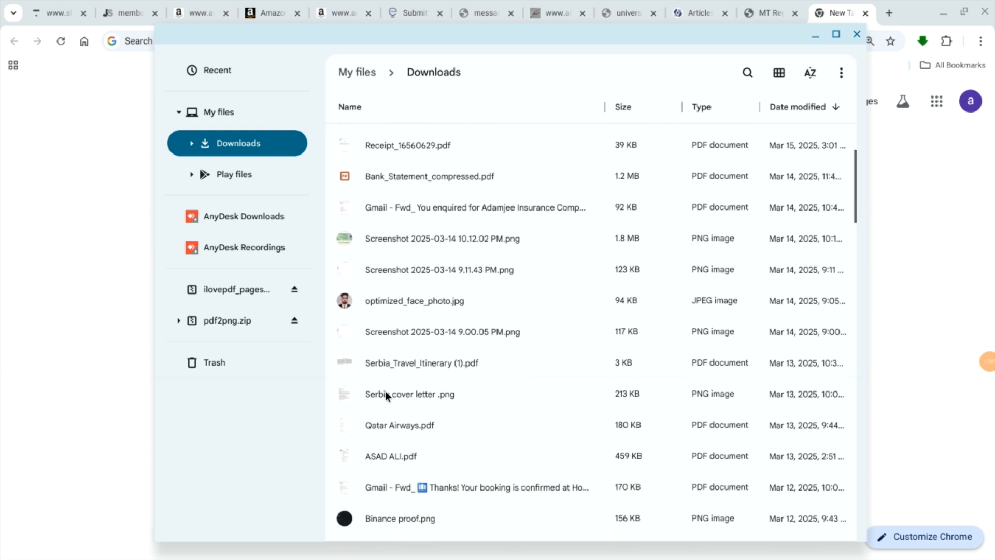
{"action": "scroll", "coordinate": [384, 390], "scroll_direction": "down", "scroll_amount": 3}
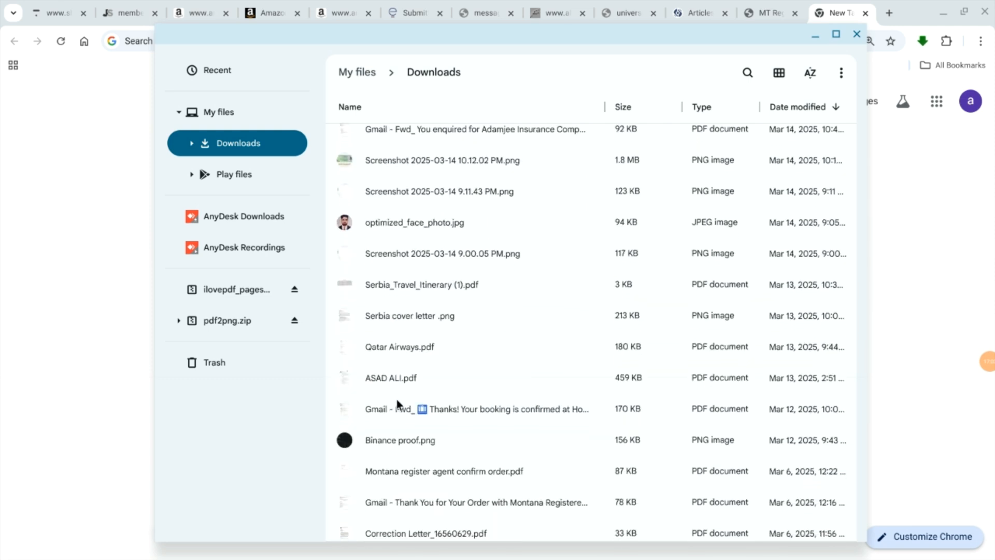
{"action": "scroll", "coordinate": [397, 399], "scroll_direction": "down", "scroll_amount": 1}
{"action": "scroll", "coordinate": [401, 403], "scroll_direction": "down", "scroll_amount": 1}
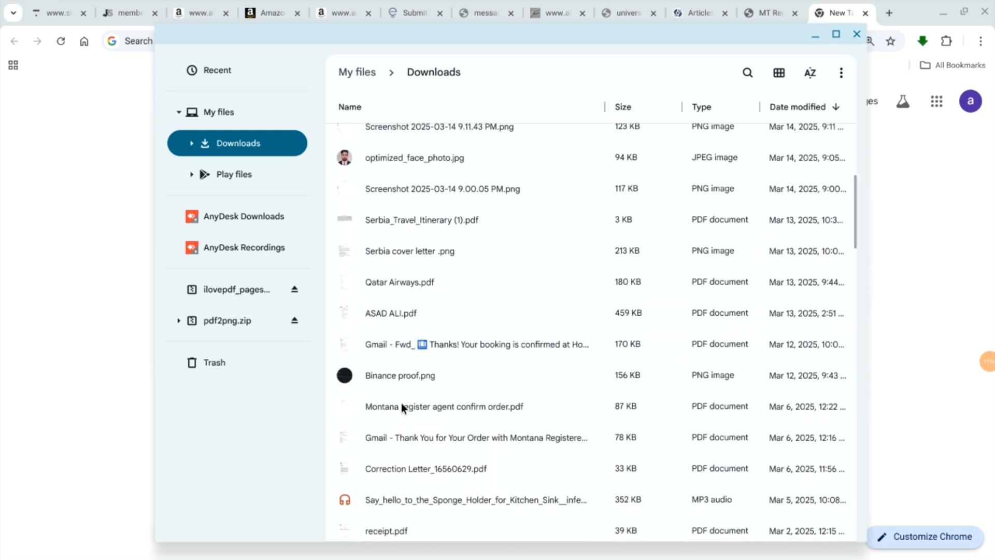
{"action": "double_click", "coordinate": [402, 405]}
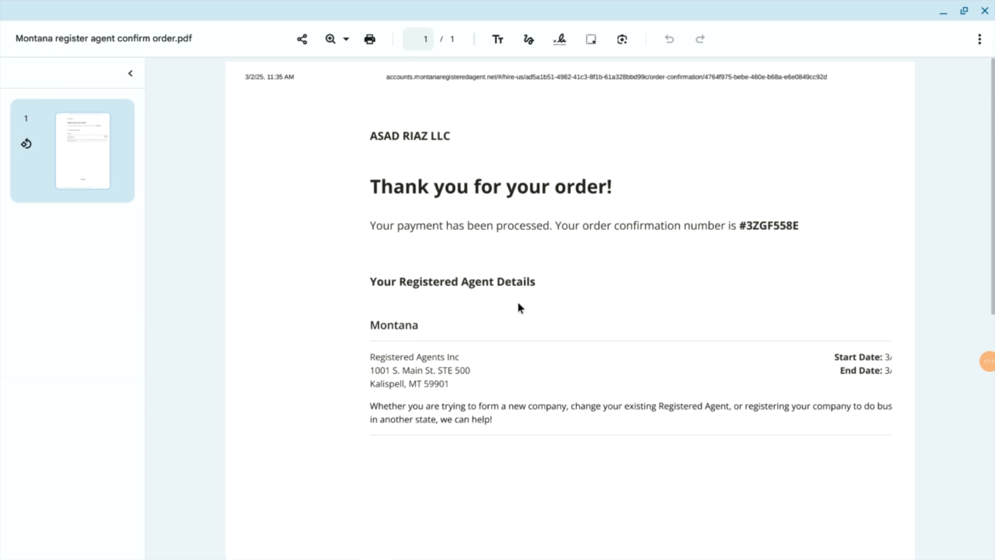
Step: Examine the order confirmation PDF, including the payment message and the Montana registered agent details
{"action": "scroll", "coordinate": [517, 302], "scroll_direction": "up", "scroll_amount": 1}
{"action": "scroll", "coordinate": [518, 303], "scroll_direction": "up", "scroll_amount": 1}
{"action": "scroll", "coordinate": [518, 303], "scroll_direction": "up", "scroll_amount": 1}
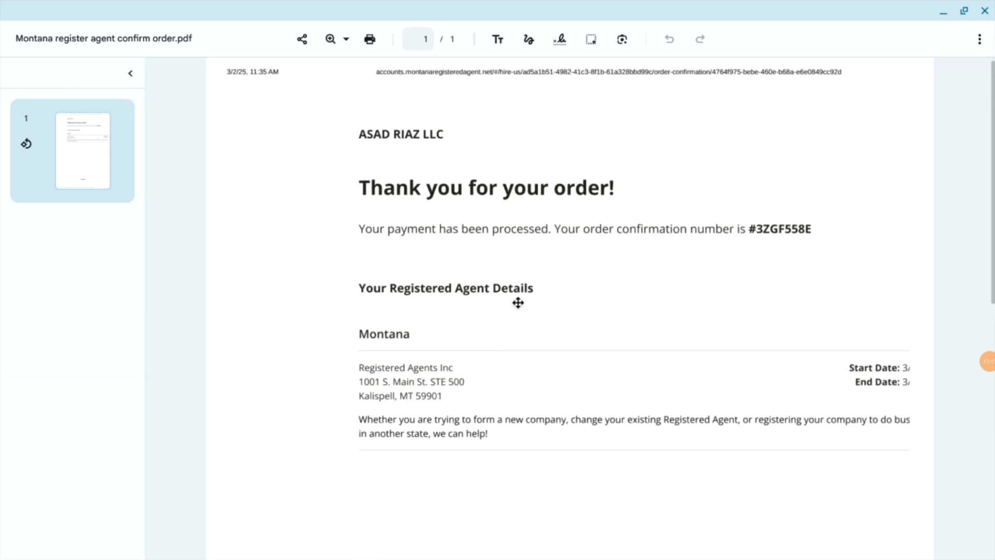
{"action": "scroll", "coordinate": [518, 307], "scroll_direction": "up", "scroll_amount": 1}
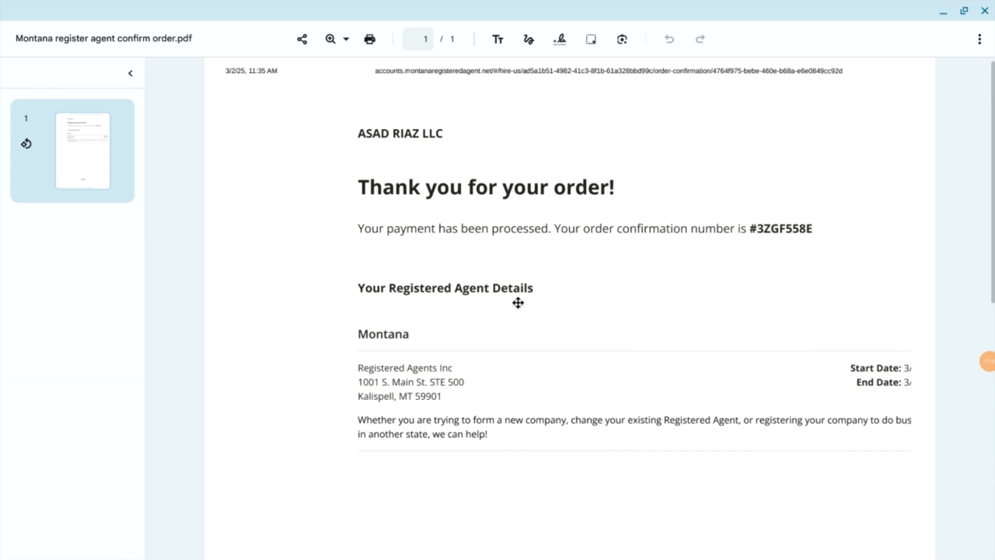
{"action": "scroll", "coordinate": [518, 303], "scroll_direction": "up", "scroll_amount": 2}
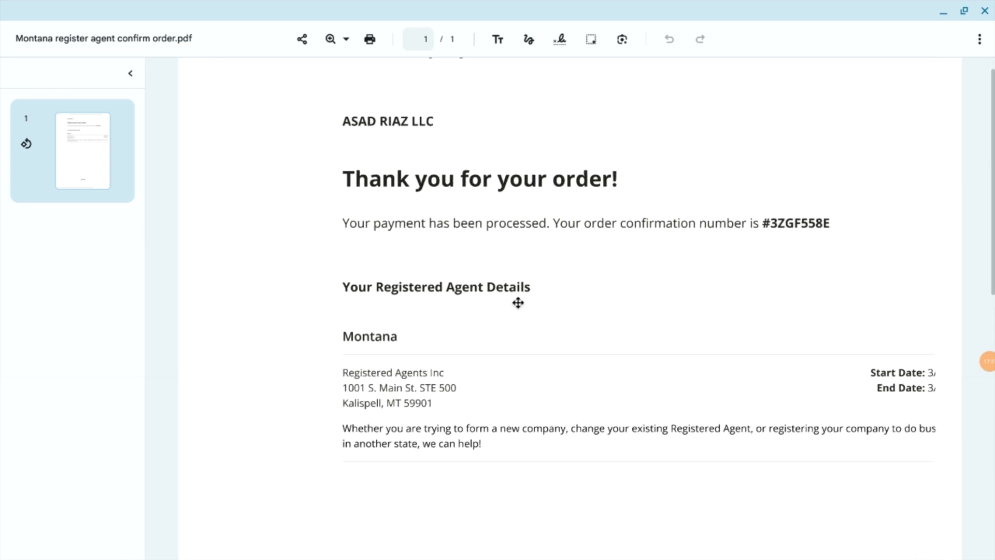
{"action": "scroll", "coordinate": [518, 302], "scroll_direction": "down", "scroll_amount": 1}
{"action": "scroll", "coordinate": [518, 303], "scroll_direction": "down", "scroll_amount": 3}
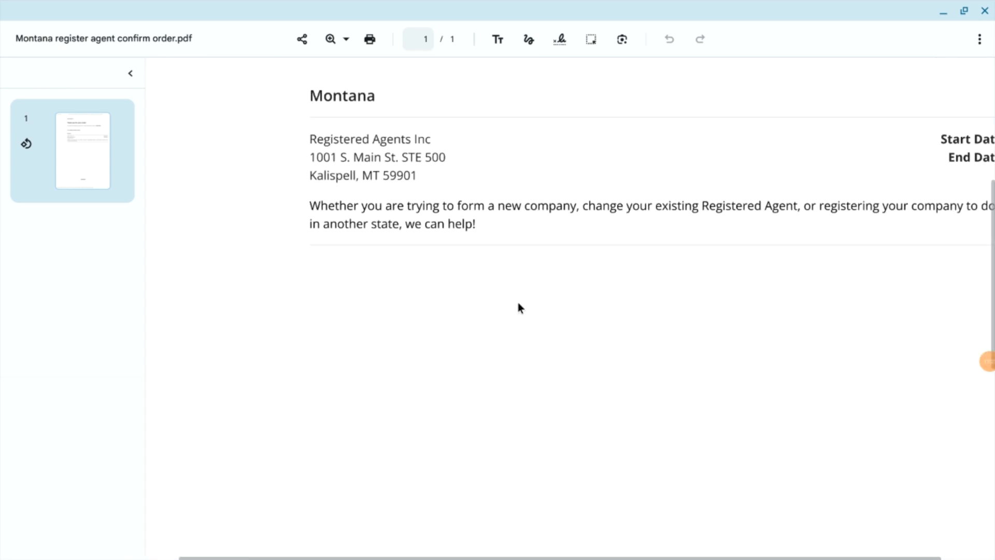
{"action": "scroll", "coordinate": [518, 303], "scroll_direction": "down", "scroll_amount": 1}
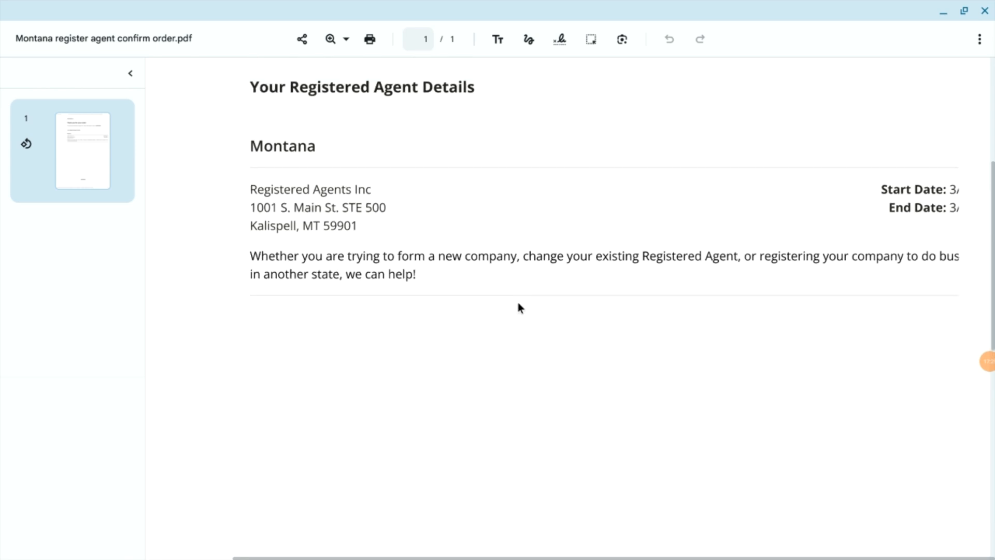
{"action": "scroll", "coordinate": [518, 306], "scroll_direction": "up", "scroll_amount": 4}
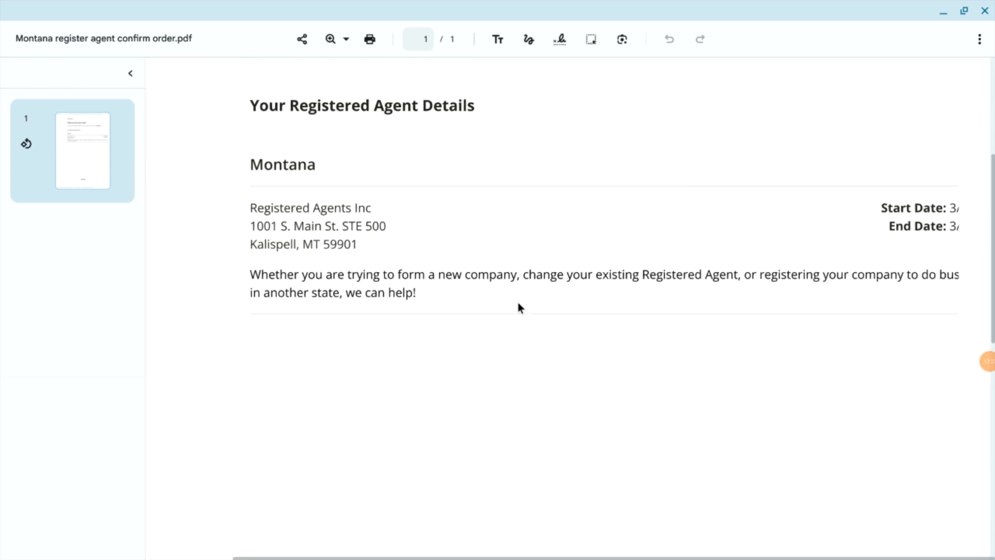
{"action": "scroll", "coordinate": [518, 303], "scroll_direction": "up", "scroll_amount": 1}
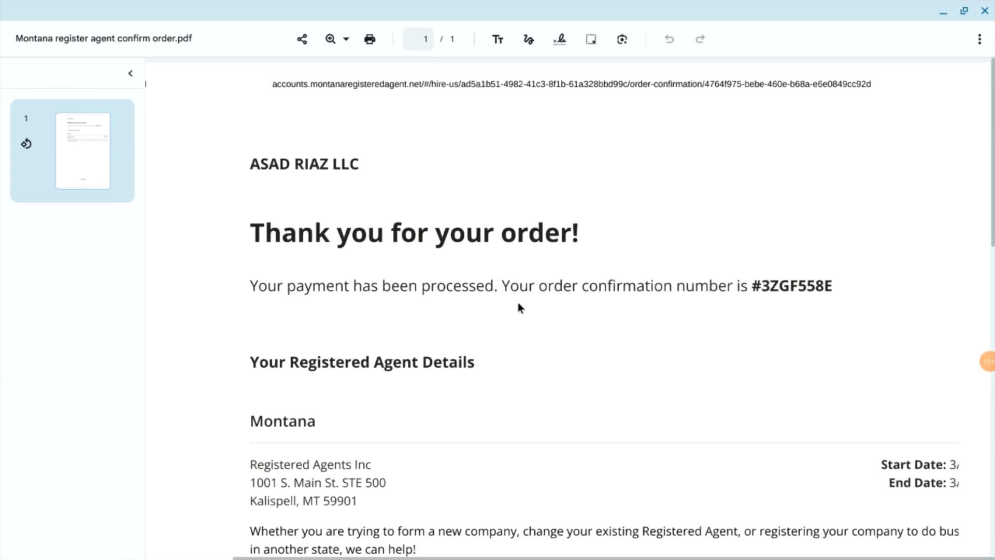
Step: Check the company name on the order confirmation and highlight the agent name "Registered Agents Inc" under Montana
{"action": "scroll", "coordinate": [518, 303], "scroll_direction": "down", "scroll_amount": 2}
{"action": "scroll", "coordinate": [518, 303], "scroll_direction": "up", "scroll_amount": 2}
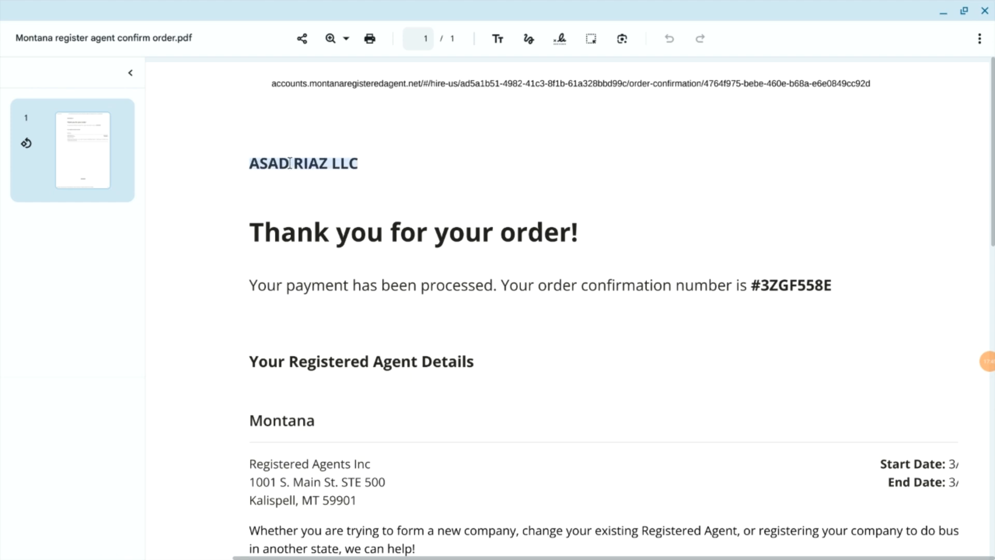
{"action": "scroll", "coordinate": [289, 163], "scroll_direction": "down", "scroll_amount": 3}
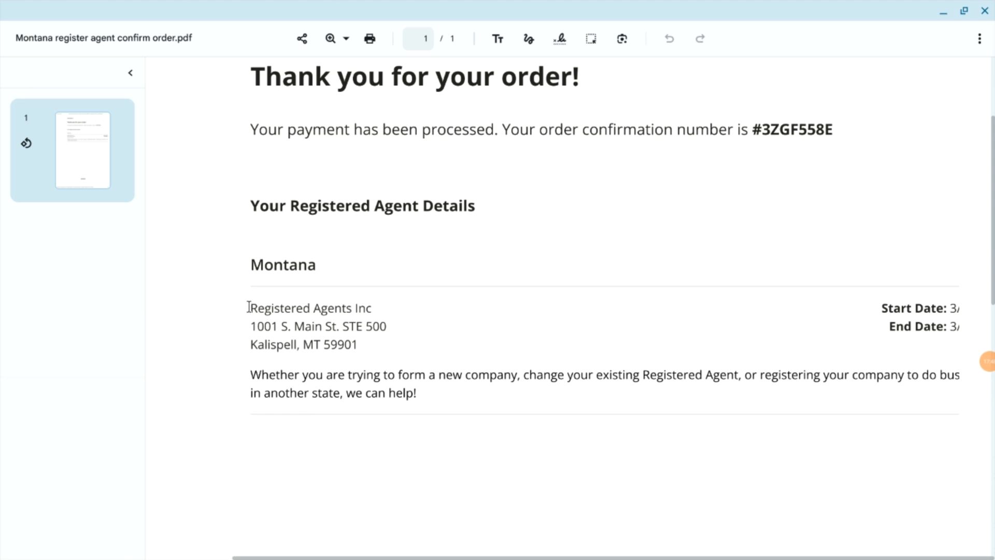
{"action": "left_click_drag", "start_coordinate": [250, 308], "coordinate": [375, 309]}
{"action": "left_click", "coordinate": [375, 309]}
Step: Close the order confirmation PDF and the Files window, and return to the Articles of Organization form in the browser
{"action": "left_click", "coordinate": [985, 11]}
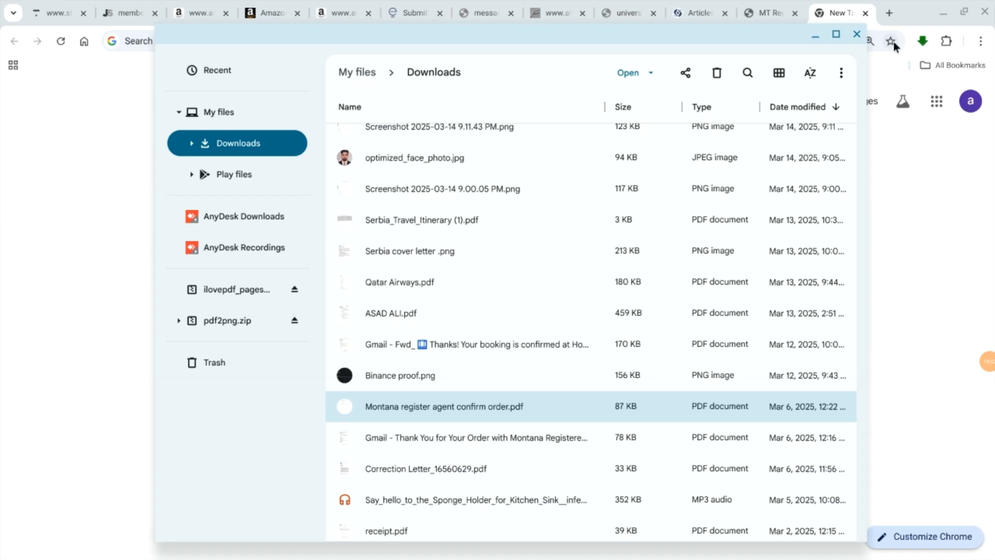
{"action": "left_click", "coordinate": [856, 34]}
{"action": "left_click", "coordinate": [767, 13]}
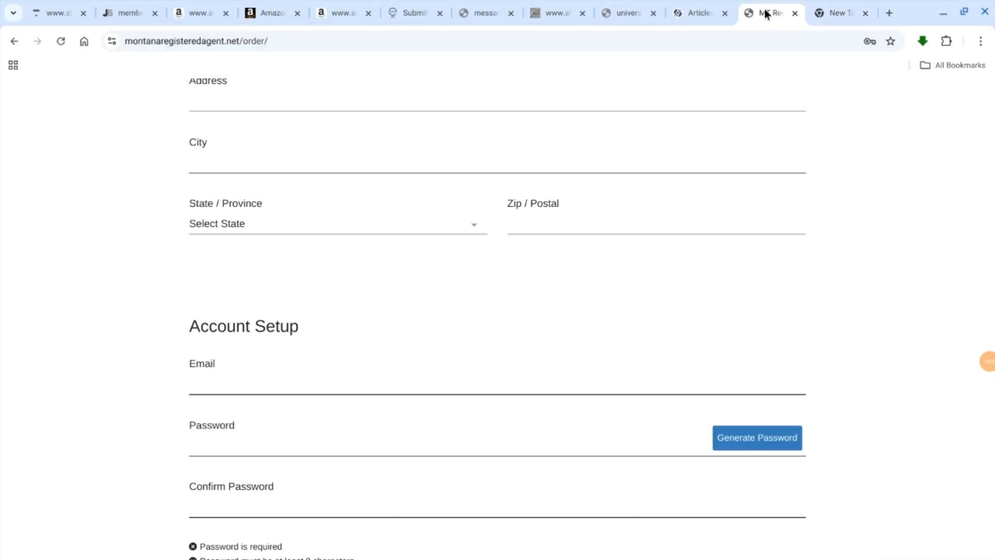
{"action": "left_click", "coordinate": [696, 10]}
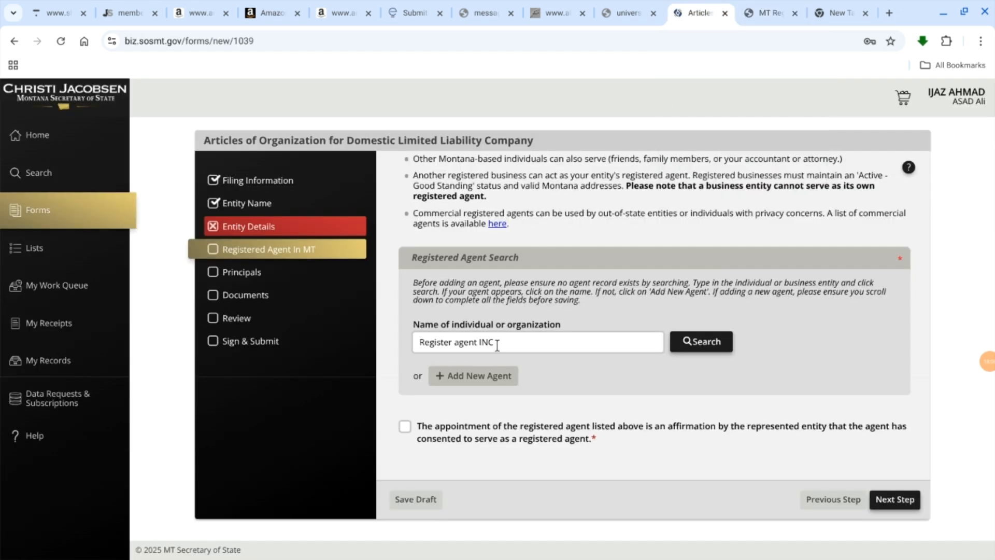
Step: Search the registered agents for "Register agent INC" and compare the listed commercial and non-commercial agents
{"action": "left_click", "coordinate": [696, 340]}
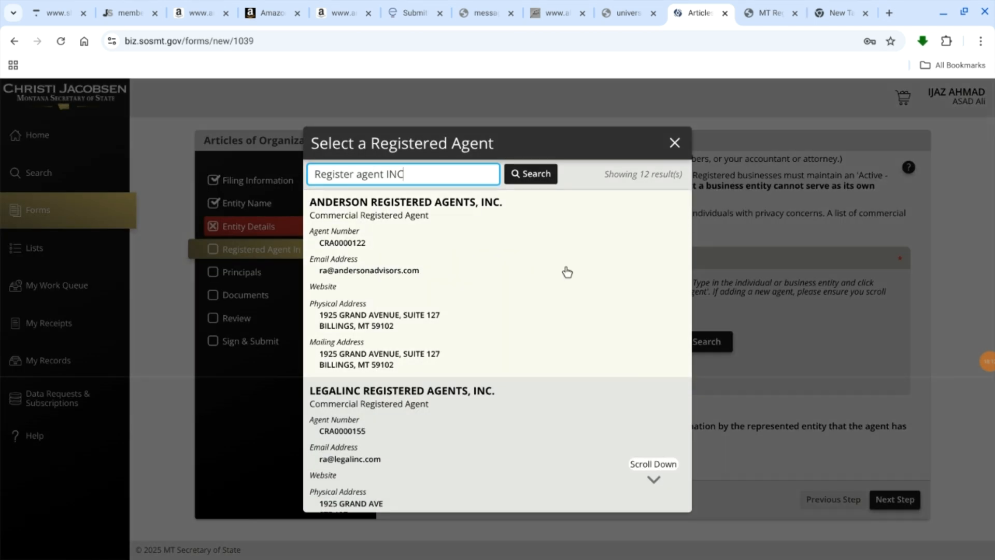
{"action": "scroll", "coordinate": [558, 285], "scroll_direction": "down", "scroll_amount": 3}
{"action": "scroll", "coordinate": [558, 285], "scroll_direction": "up", "scroll_amount": 2}
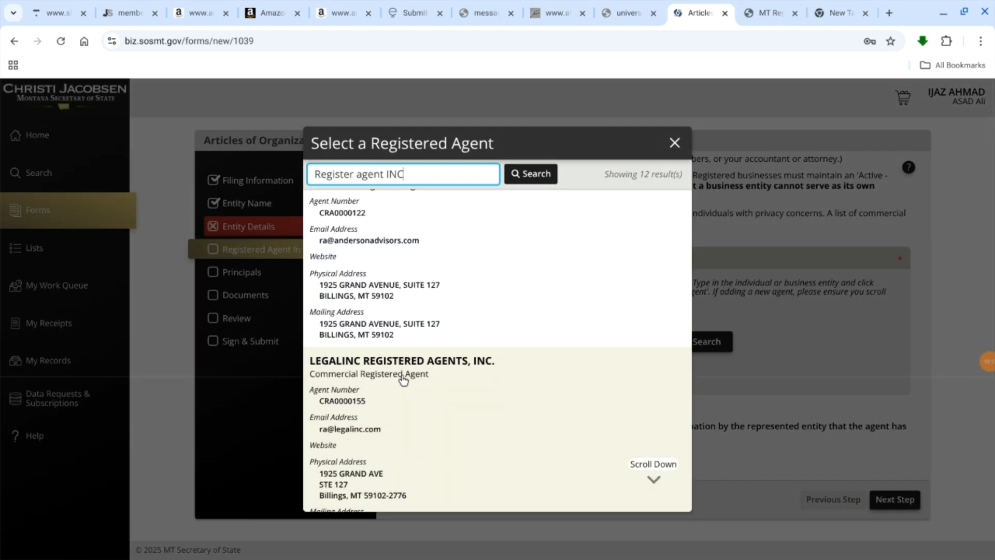
{"action": "left_click", "coordinate": [423, 377]}
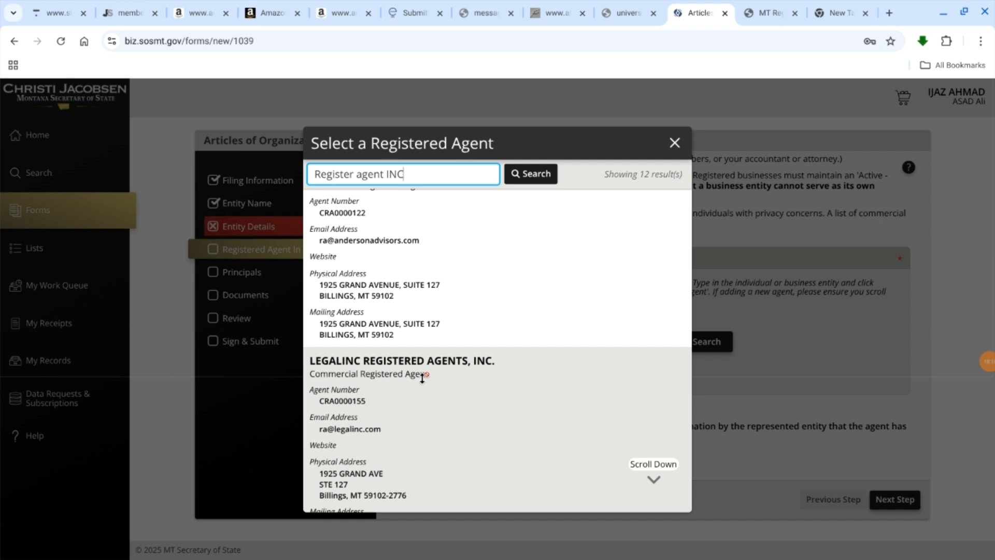
{"action": "scroll", "coordinate": [466, 274], "scroll_direction": "down", "scroll_amount": 9}
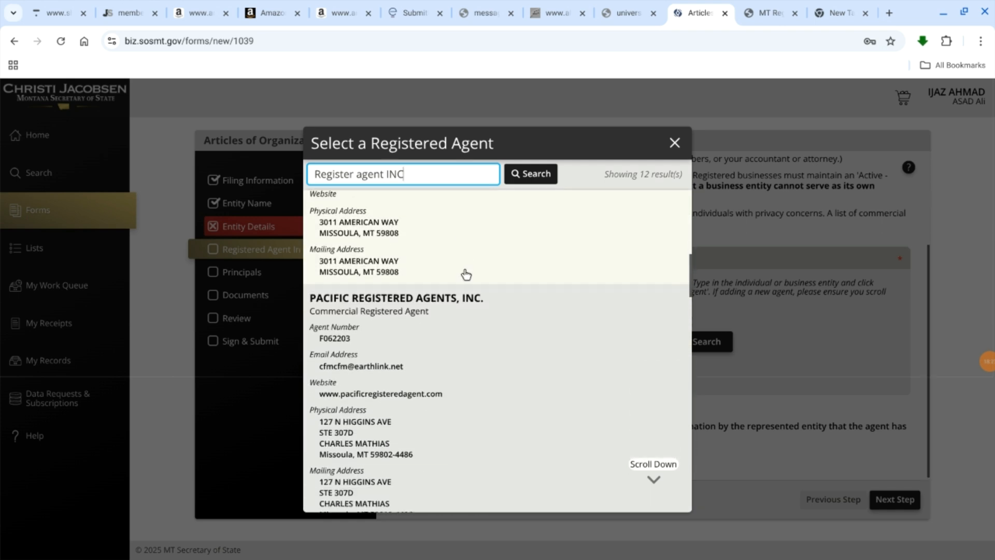
{"action": "scroll", "coordinate": [466, 275], "scroll_direction": "down", "scroll_amount": 10}
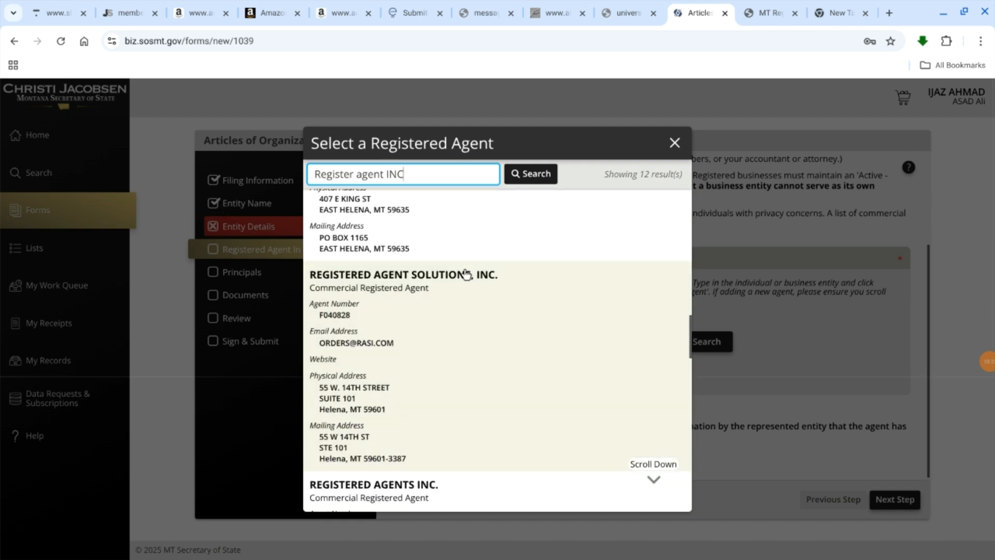
{"action": "scroll", "coordinate": [466, 274], "scroll_direction": "down", "scroll_amount": 5}
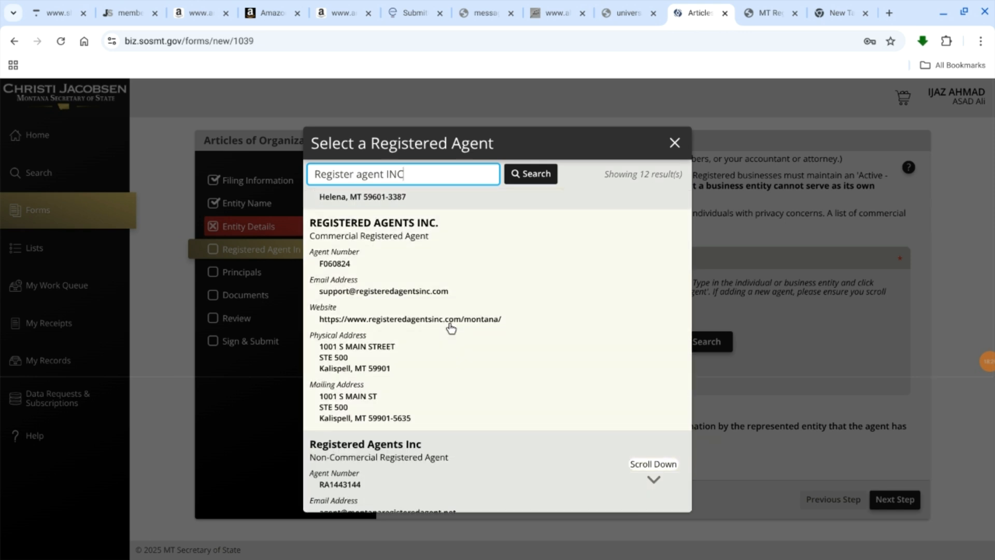
{"action": "scroll", "coordinate": [451, 327], "scroll_direction": "down", "scroll_amount": 4}
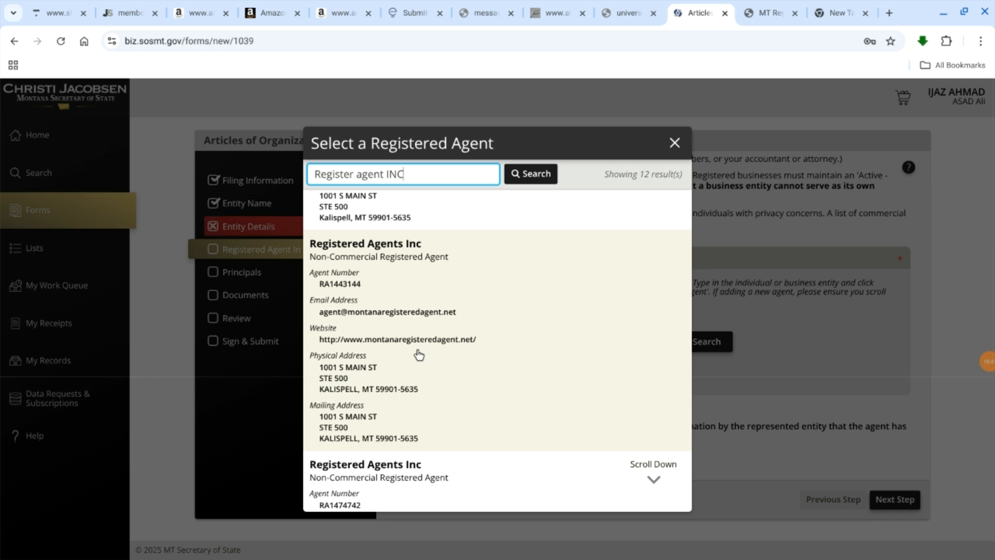
{"action": "scroll", "coordinate": [419, 355], "scroll_direction": "down", "scroll_amount": 5}
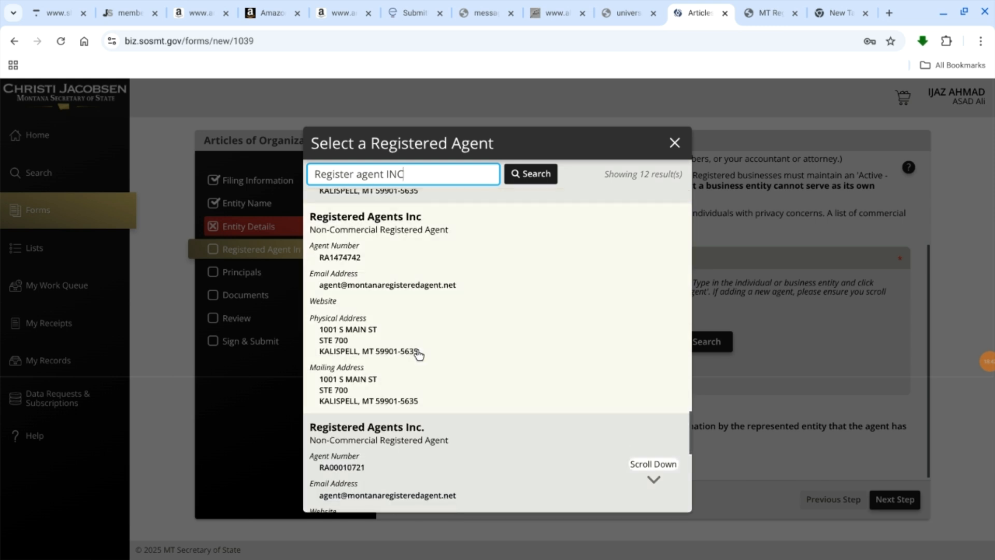
{"action": "scroll", "coordinate": [419, 355], "scroll_direction": "up", "scroll_amount": 1}
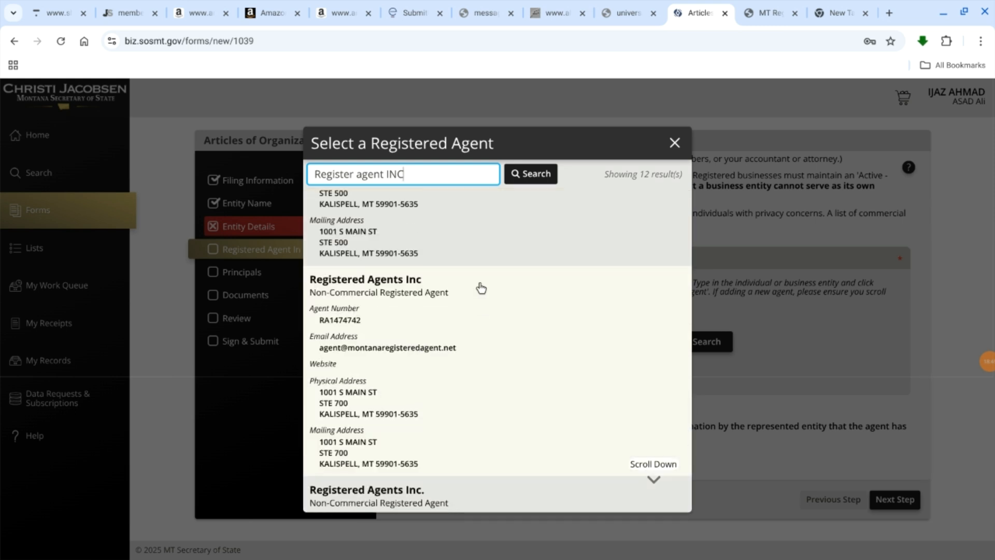
{"action": "scroll", "coordinate": [413, 350], "scroll_direction": "down", "scroll_amount": 8}
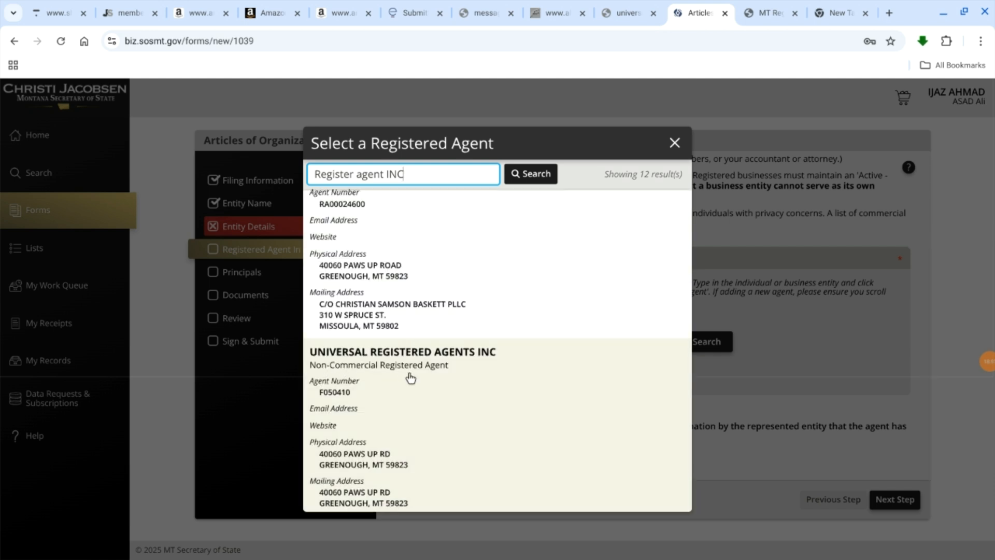
{"action": "scroll", "coordinate": [408, 377], "scroll_direction": "up", "scroll_amount": 8}
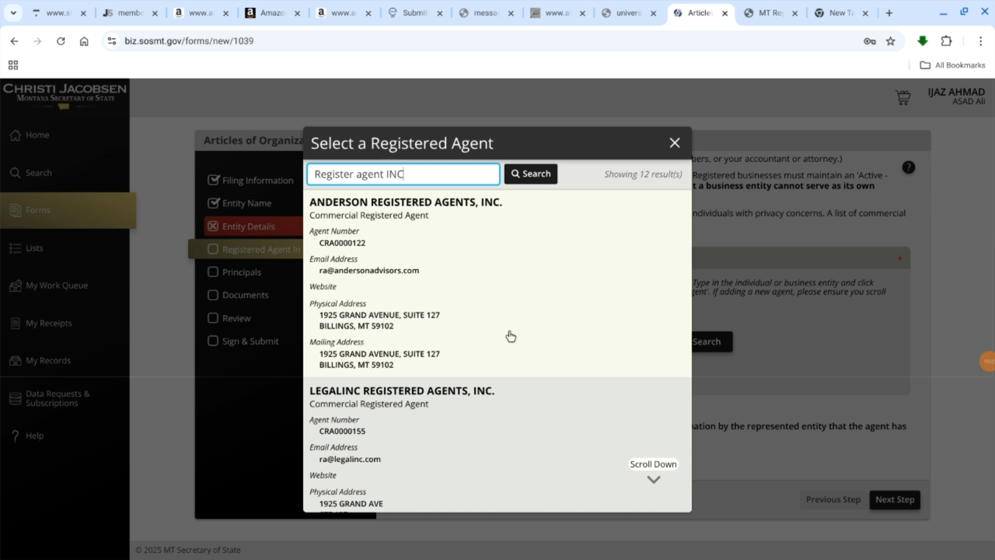
Step: Select ANDERSON REGISTERED AGENTS, INC. as registered agent, affirm the agent's consent and continue to the Principals section
{"action": "left_click", "coordinate": [421, 289]}
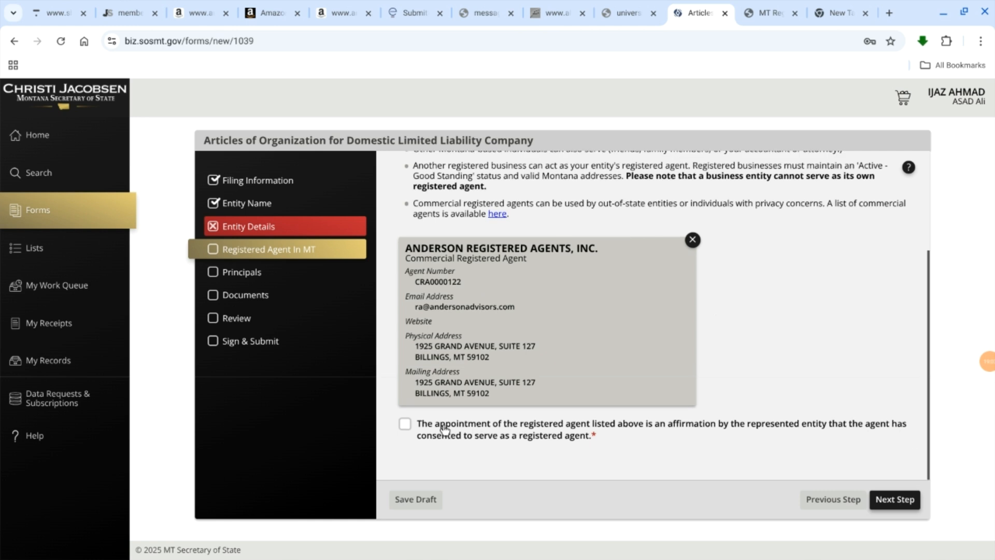
{"action": "left_click", "coordinate": [405, 425]}
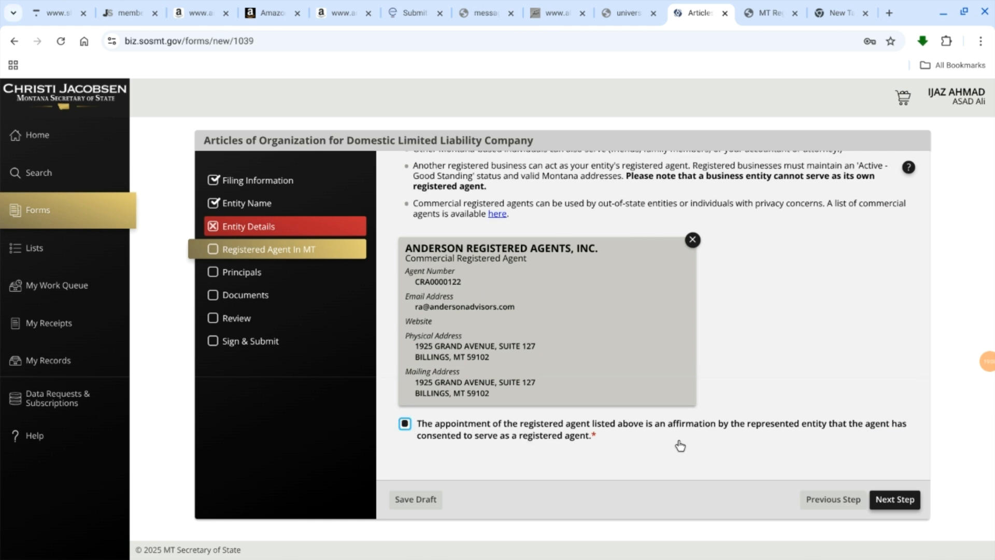
{"action": "left_click", "coordinate": [902, 500]}
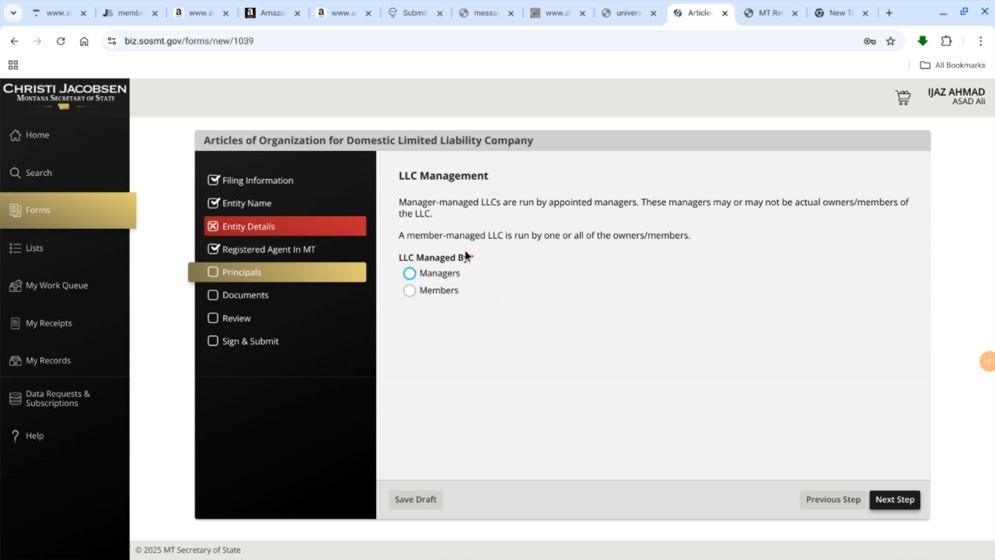
Step: Set the LLC as managed by Members and answer No to whether the members are liable
{"action": "left_click", "coordinate": [411, 273]}
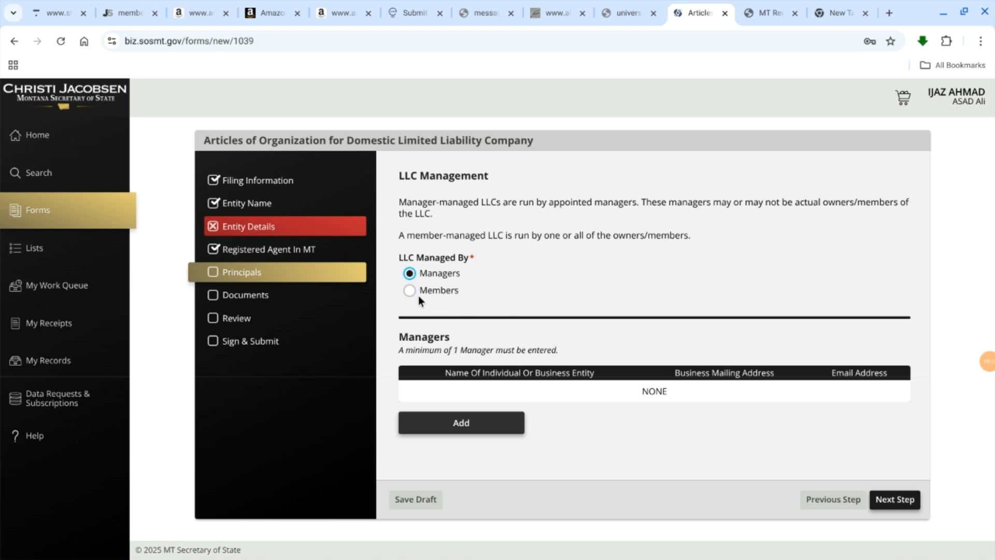
{"action": "left_click", "coordinate": [409, 291]}
{"action": "scroll", "coordinate": [530, 286], "scroll_direction": "down", "scroll_amount": 1}
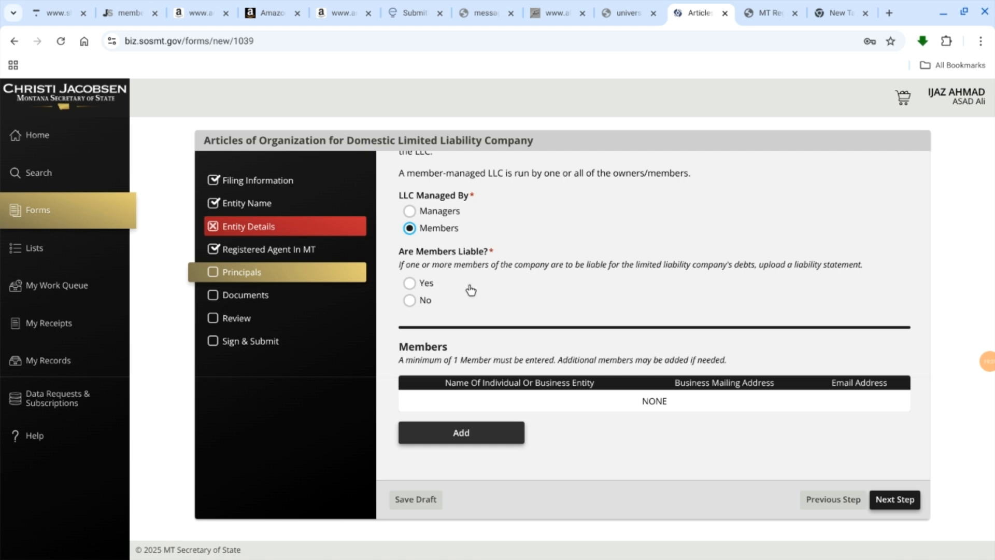
{"action": "left_click", "coordinate": [410, 284]}
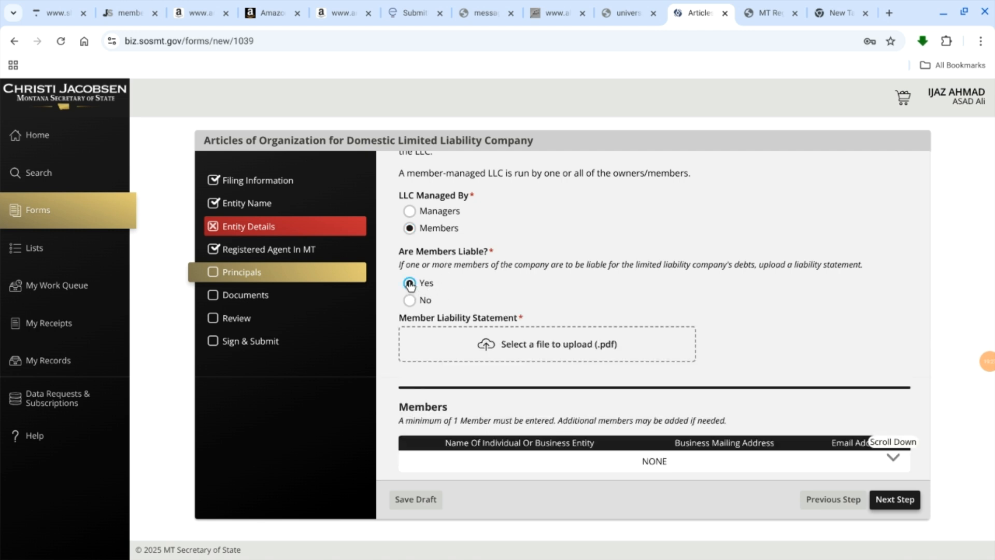
{"action": "left_click", "coordinate": [410, 300]}
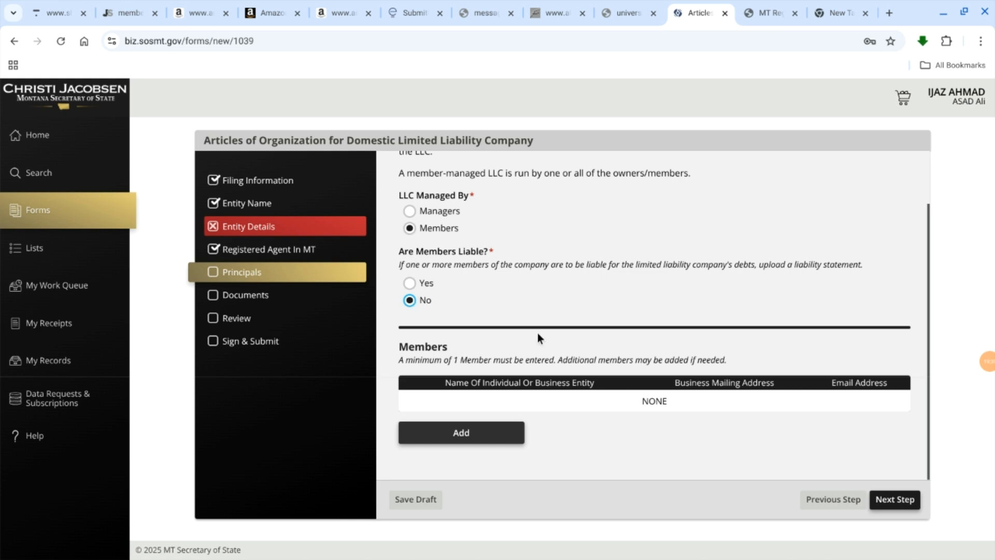
Step: Open the new member form, choose Individual, examine its name and address fields, and close it without saving
{"action": "left_click", "coordinate": [448, 434]}
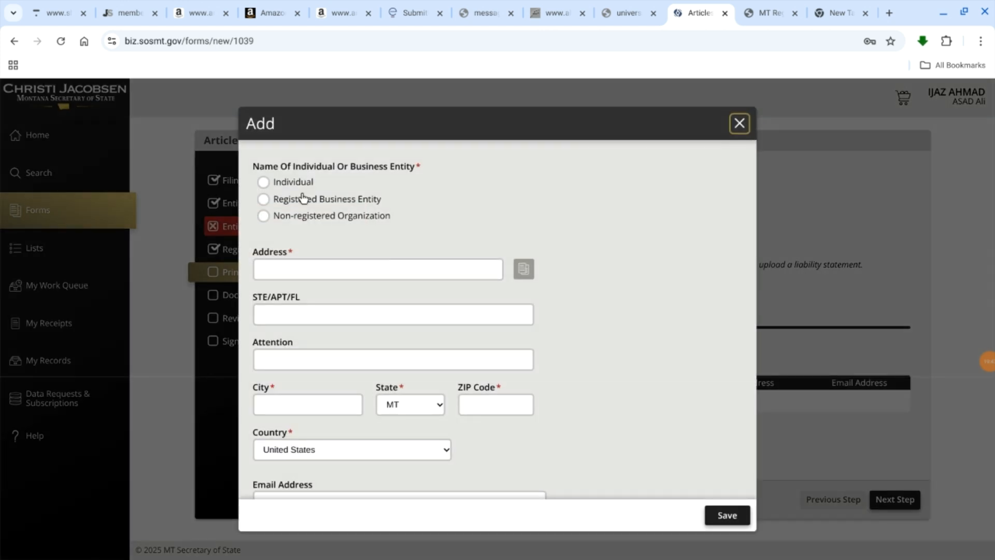
{"action": "left_click", "coordinate": [264, 182]}
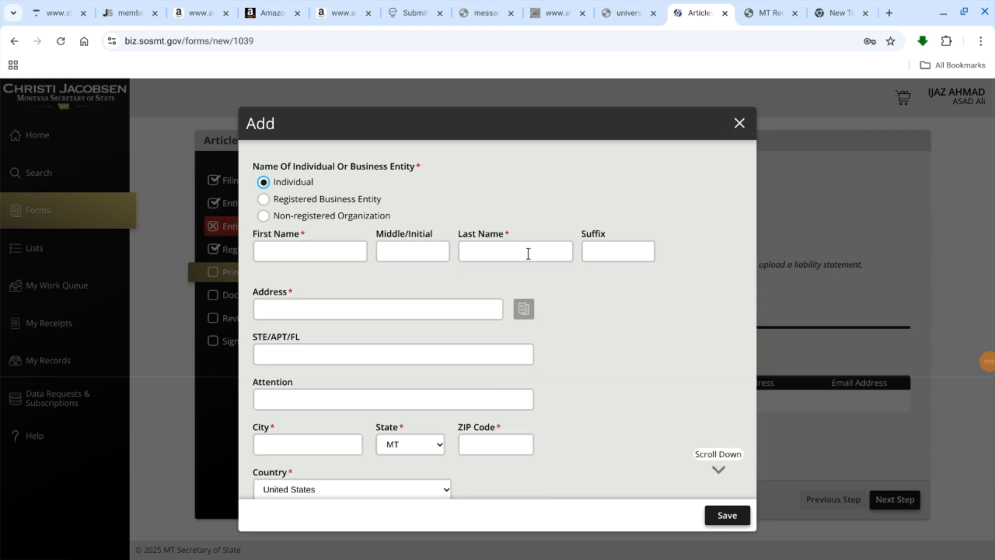
{"action": "scroll", "coordinate": [324, 301], "scroll_direction": "down", "scroll_amount": 1}
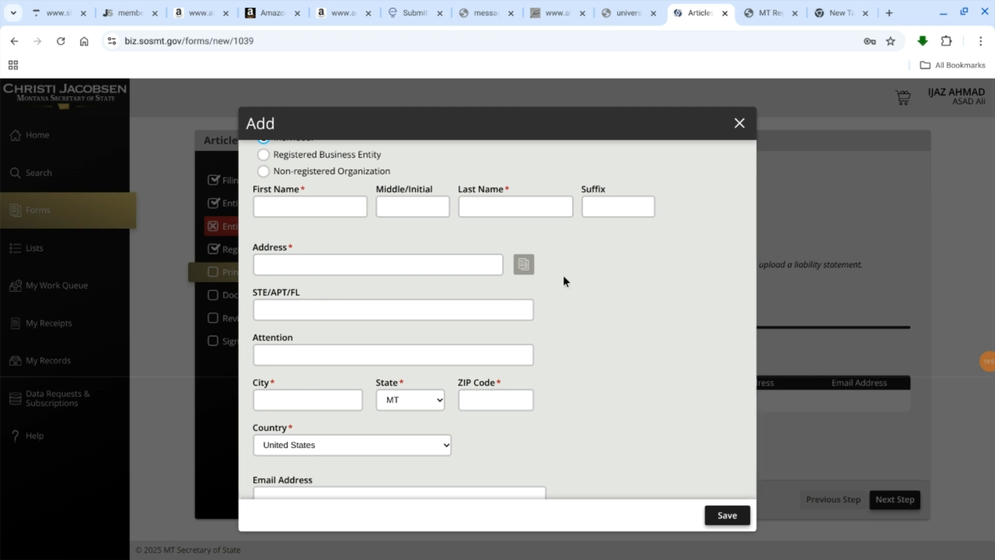
{"action": "scroll", "coordinate": [564, 276], "scroll_direction": "up", "scroll_amount": 1}
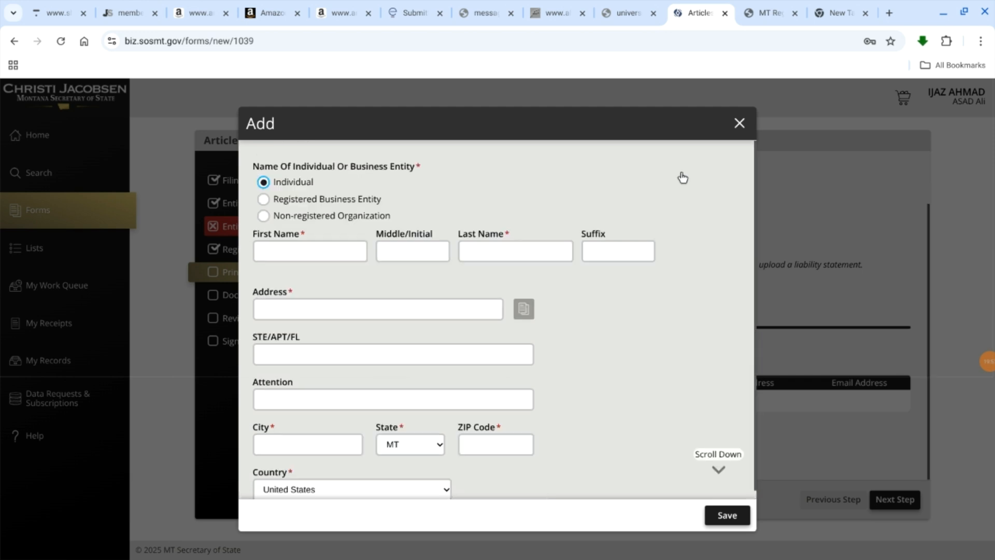
{"action": "left_click", "coordinate": [742, 124]}
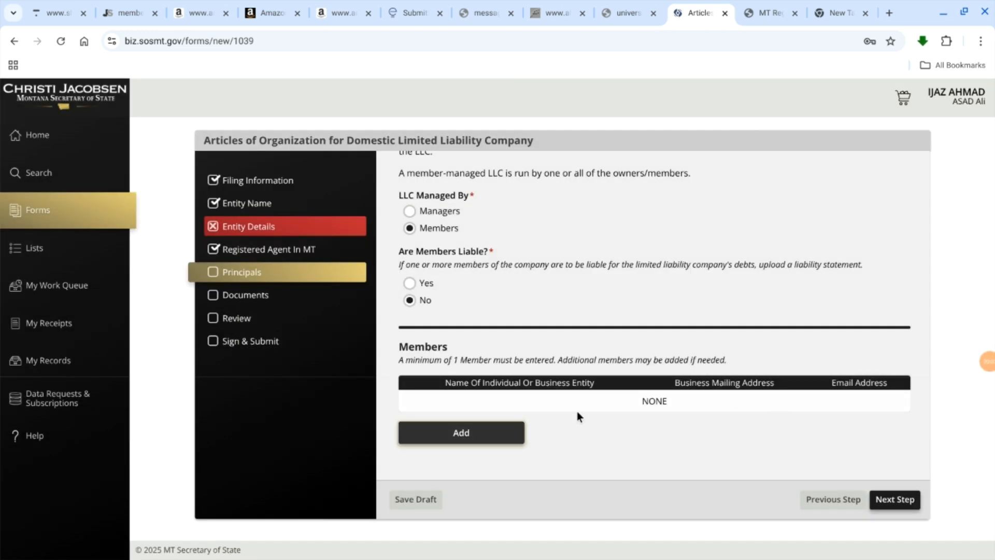
Step: Continue to the Documents section and answer Yes to uploading supplemental documents
{"action": "left_click", "coordinate": [889, 499]}
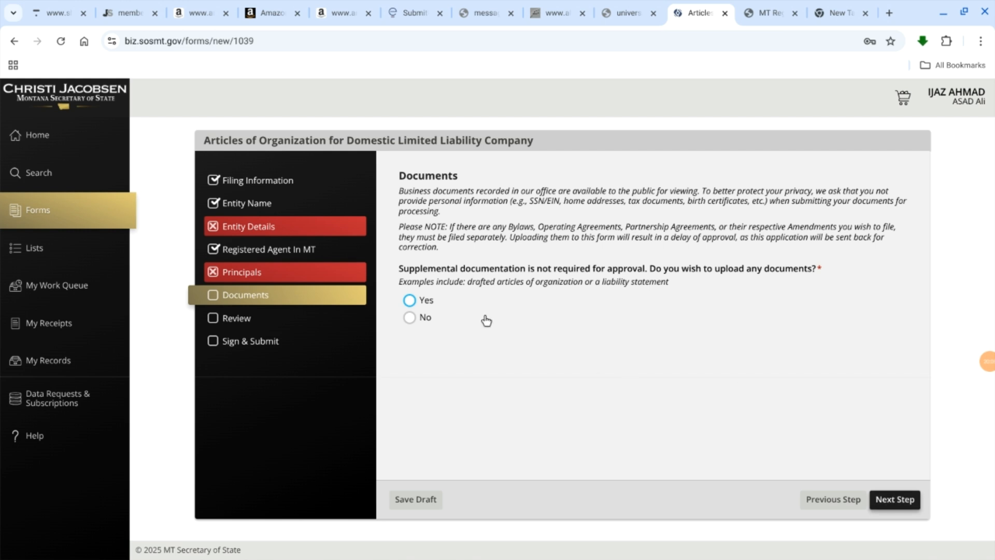
{"action": "left_click", "coordinate": [410, 302]}
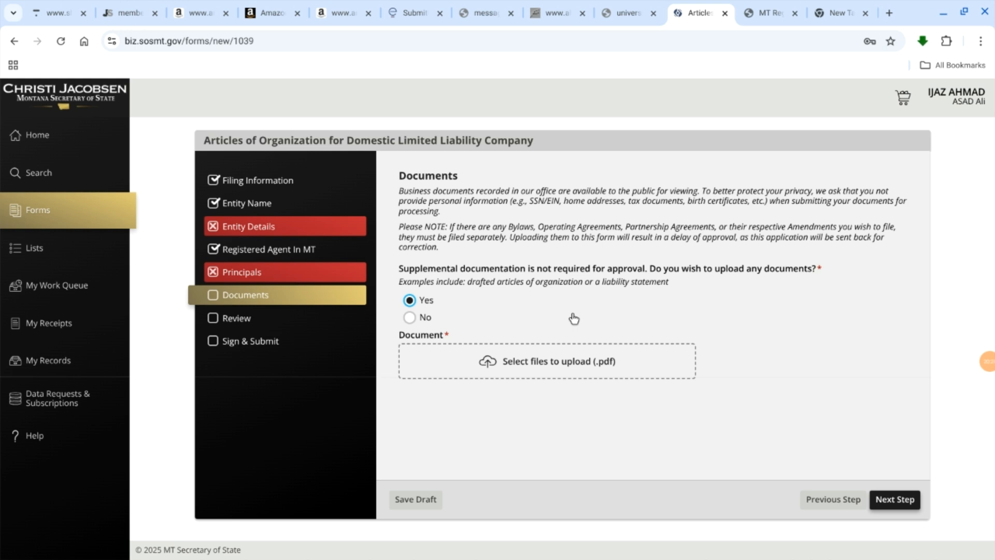
Step: Switch to the Files app and open the Gmail "Thank You for Your Order with Montana Registered Agent LLC" PDF from Downloads
{"action": "left_click", "coordinate": [841, 9]}
{"action": "mouse_move", "coordinate": [690, 556]}
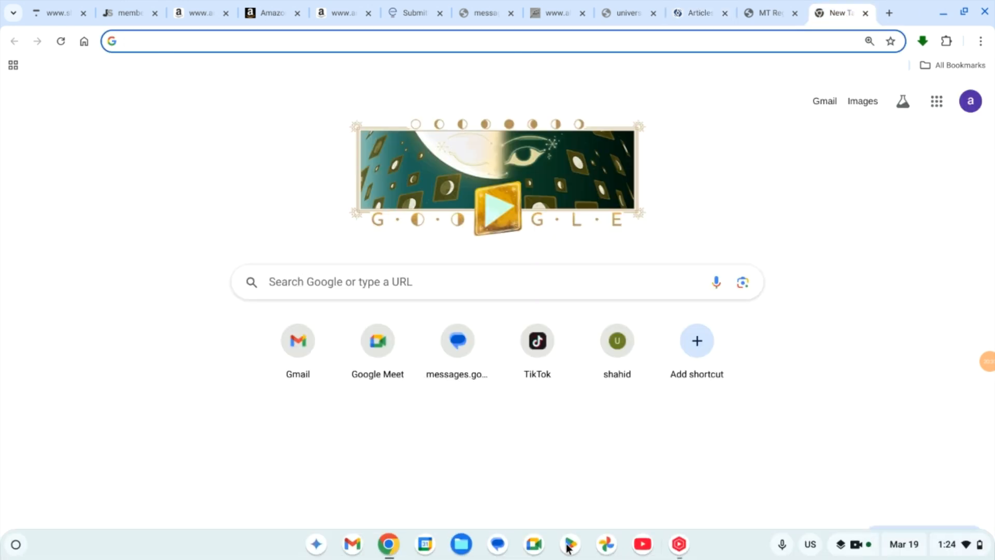
{"action": "left_click", "coordinate": [461, 543]}
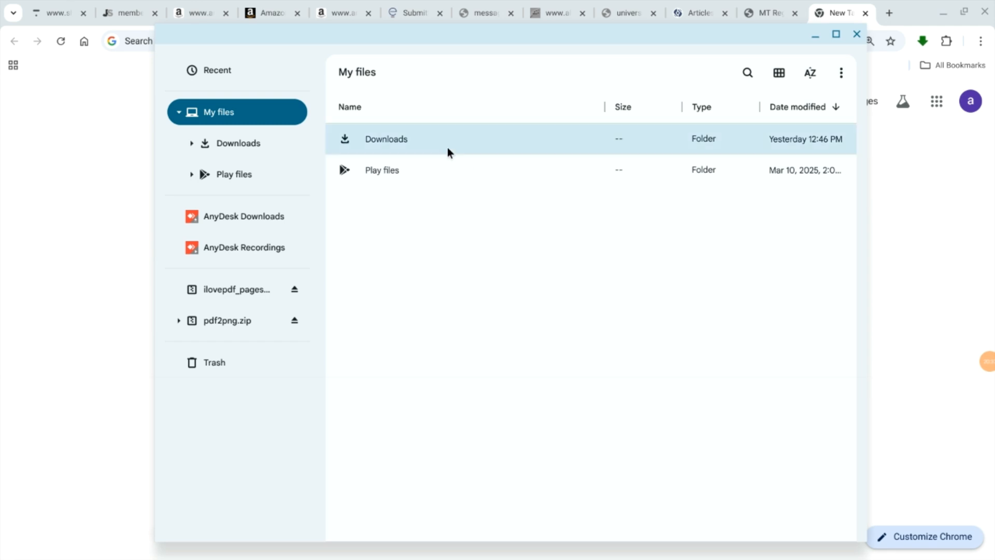
{"action": "double_click", "coordinate": [446, 149]}
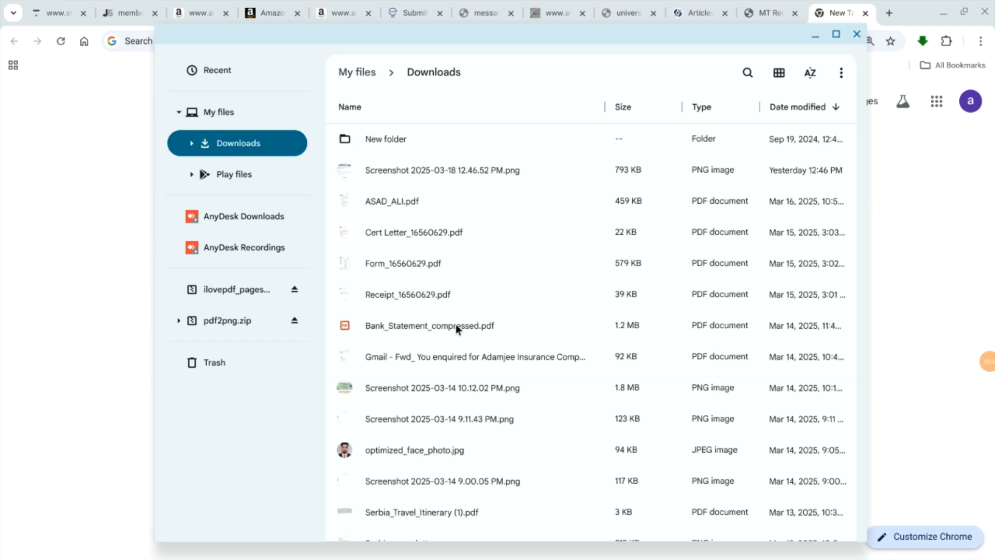
{"action": "scroll", "coordinate": [455, 324], "scroll_direction": "down", "scroll_amount": 5}
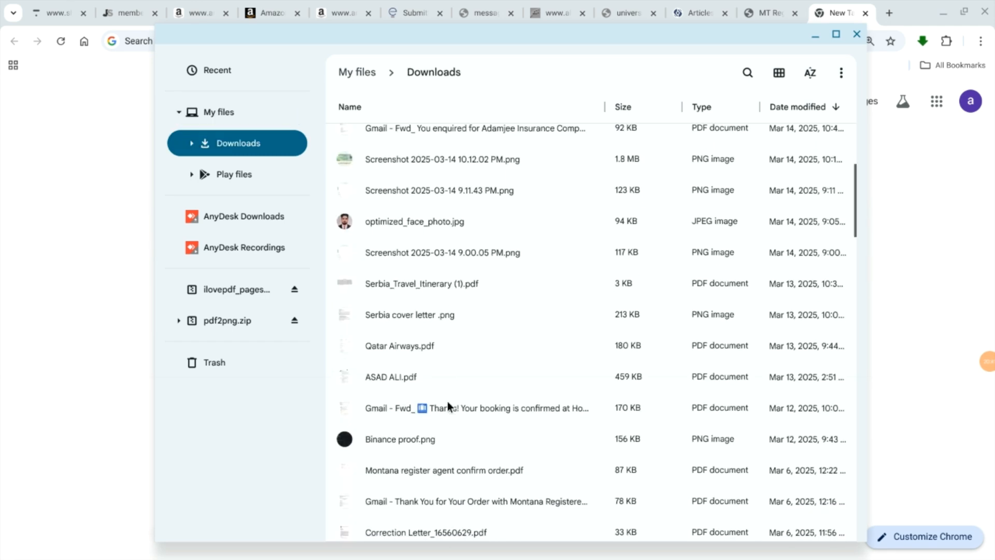
{"action": "scroll", "coordinate": [448, 406], "scroll_direction": "down", "scroll_amount": 3}
{"action": "double_click", "coordinate": [463, 400]}
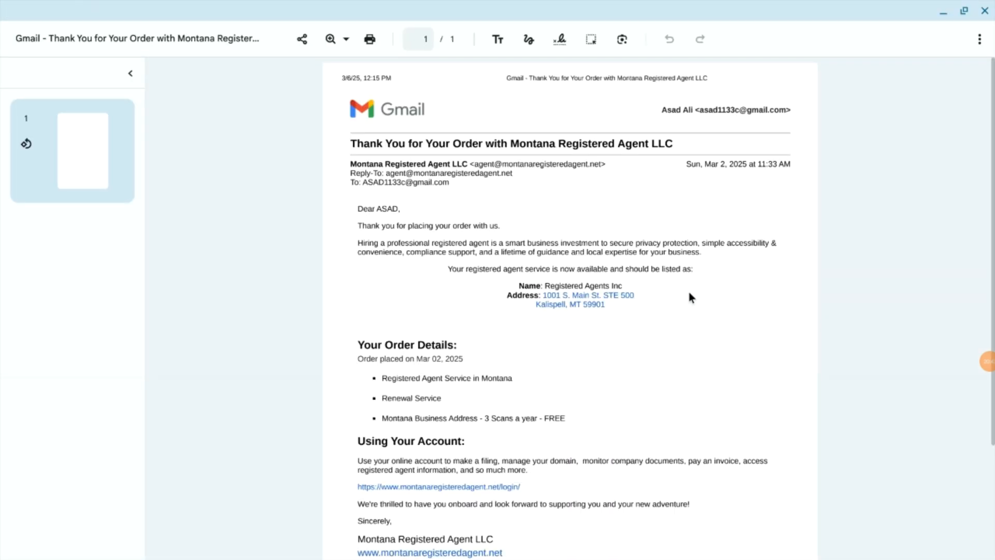
Step: Examine the registered agent and order details in the thank-you email PDF and close it
{"action": "scroll", "coordinate": [724, 264], "scroll_direction": "down", "scroll_amount": 3}
{"action": "scroll", "coordinate": [725, 264], "scroll_direction": "up", "scroll_amount": 3}
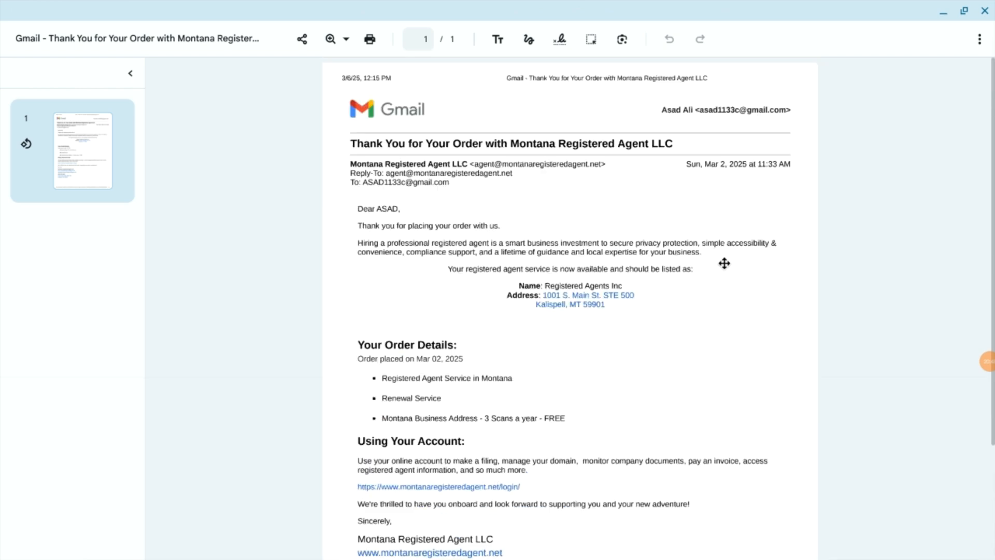
{"action": "scroll", "coordinate": [724, 263], "scroll_direction": "down", "scroll_amount": 2}
{"action": "scroll", "coordinate": [725, 264], "scroll_direction": "up", "scroll_amount": 2}
{"action": "scroll", "coordinate": [483, 331], "scroll_direction": "down", "scroll_amount": 1}
{"action": "scroll", "coordinate": [483, 333], "scroll_direction": "up", "scroll_amount": 1}
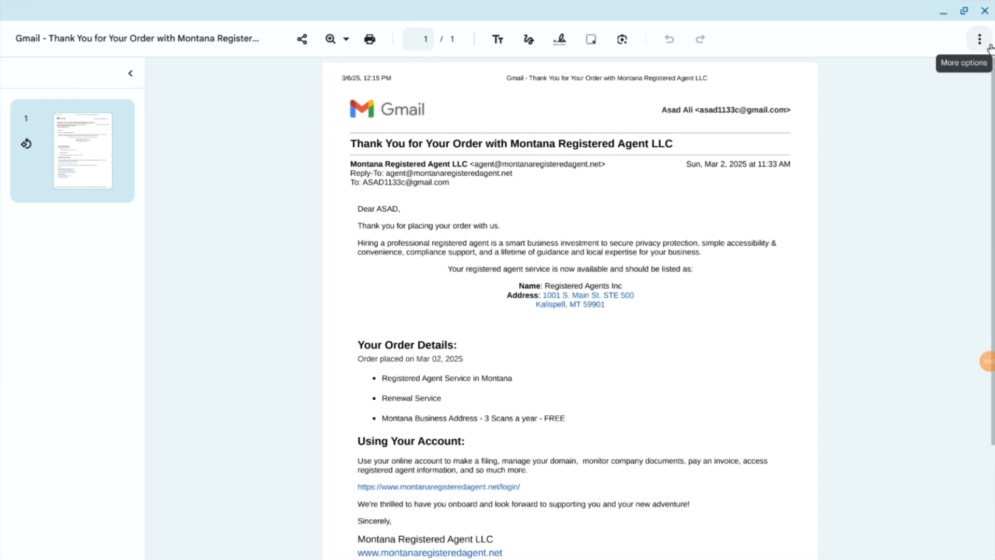
{"action": "left_click", "coordinate": [984, 10]}
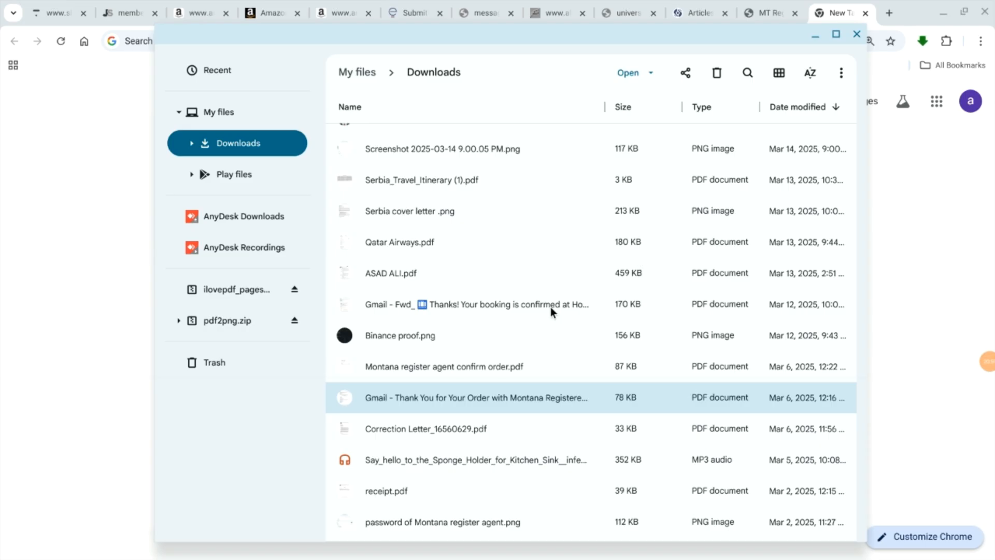
Step: View Montana register agent confirm order.pdf, close it and the Files window, and return to the Articles of Organization form
{"action": "double_click", "coordinate": [405, 367]}
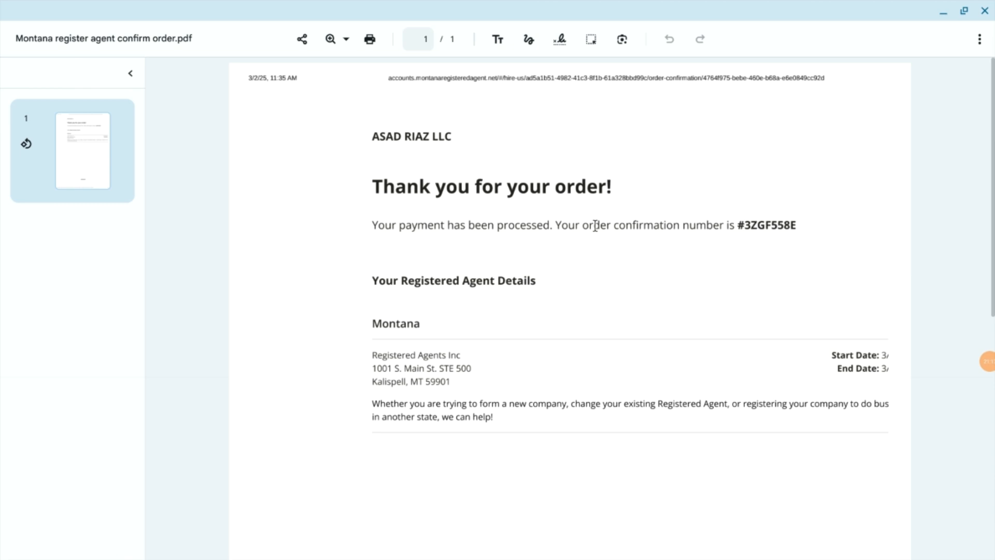
{"action": "left_click", "coordinate": [985, 11]}
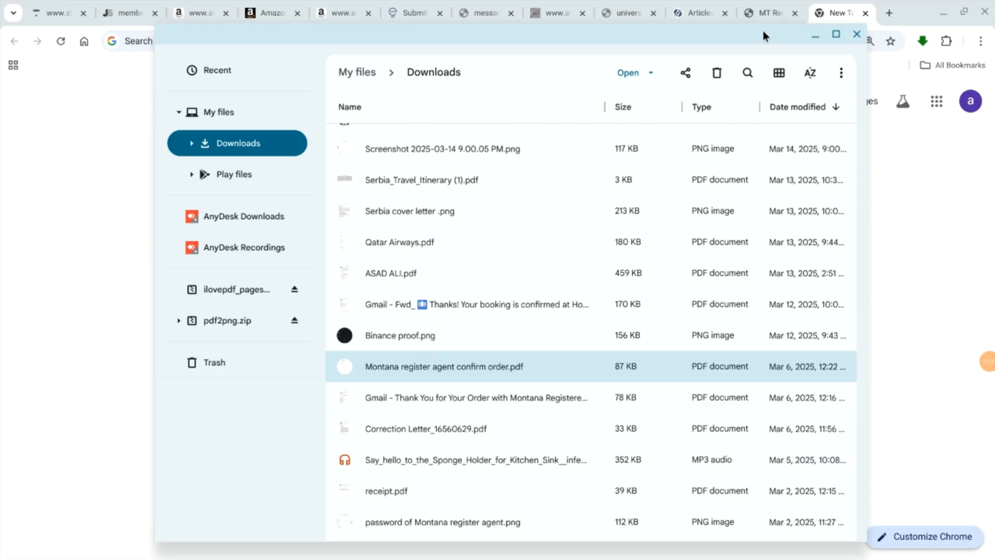
{"action": "left_click", "coordinate": [856, 36]}
{"action": "left_click", "coordinate": [692, 6]}
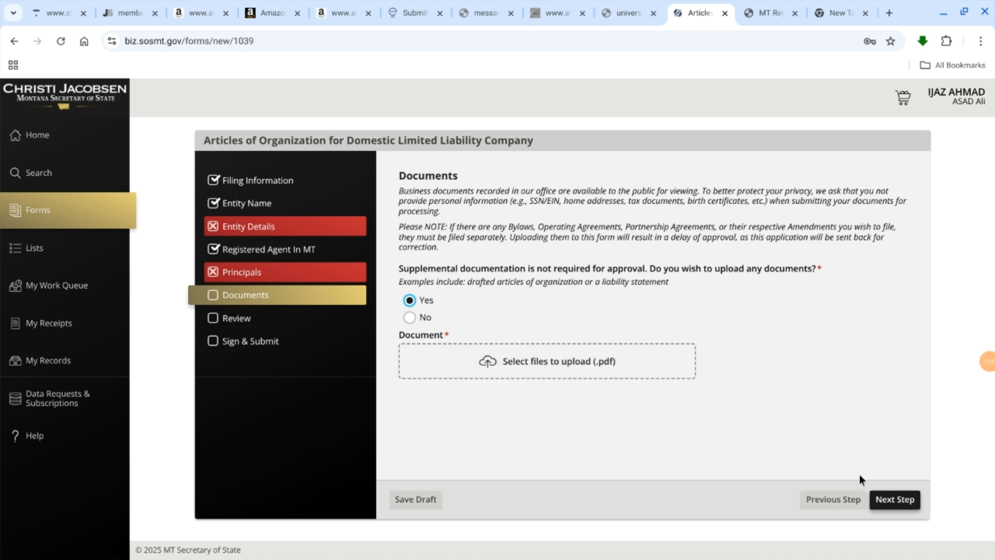
Step: Continue to the Review section without uploading a file, check the filing summary and proceed to Sign & Submit
{"action": "left_click", "coordinate": [881, 497]}
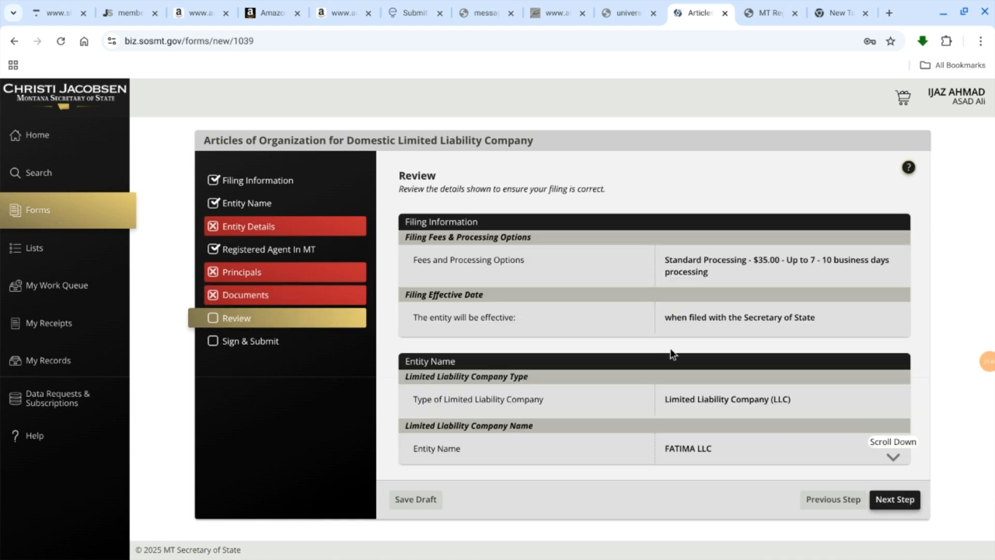
{"action": "scroll", "coordinate": [617, 279], "scroll_direction": "down", "scroll_amount": 5}
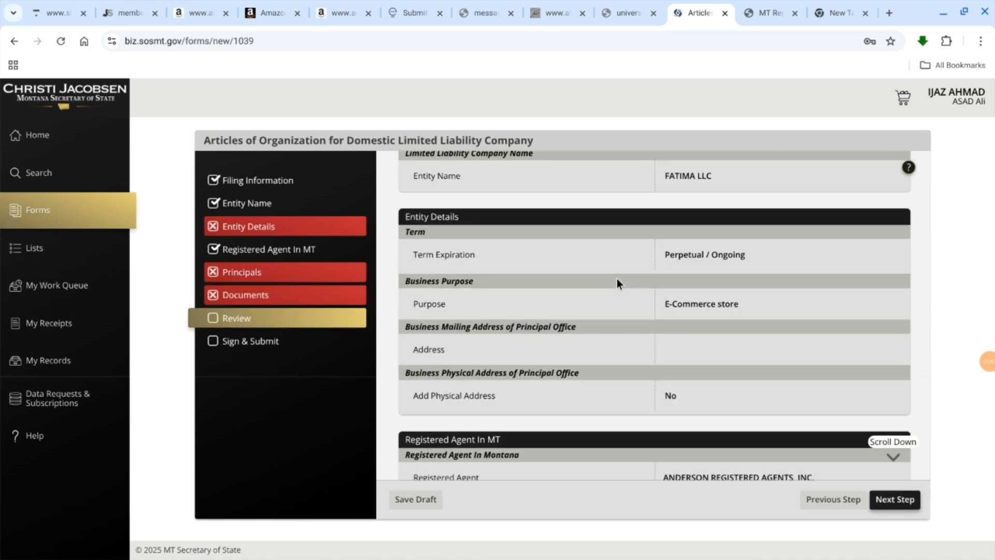
{"action": "scroll", "coordinate": [617, 278], "scroll_direction": "up", "scroll_amount": 5}
{"action": "scroll", "coordinate": [617, 278], "scroll_direction": "down", "scroll_amount": 15}
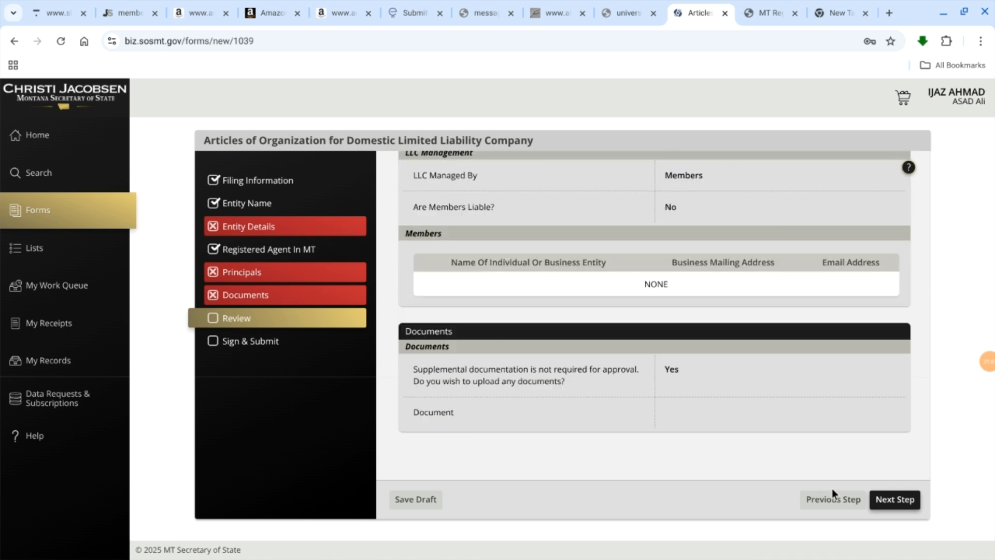
{"action": "left_click", "coordinate": [913, 503]}
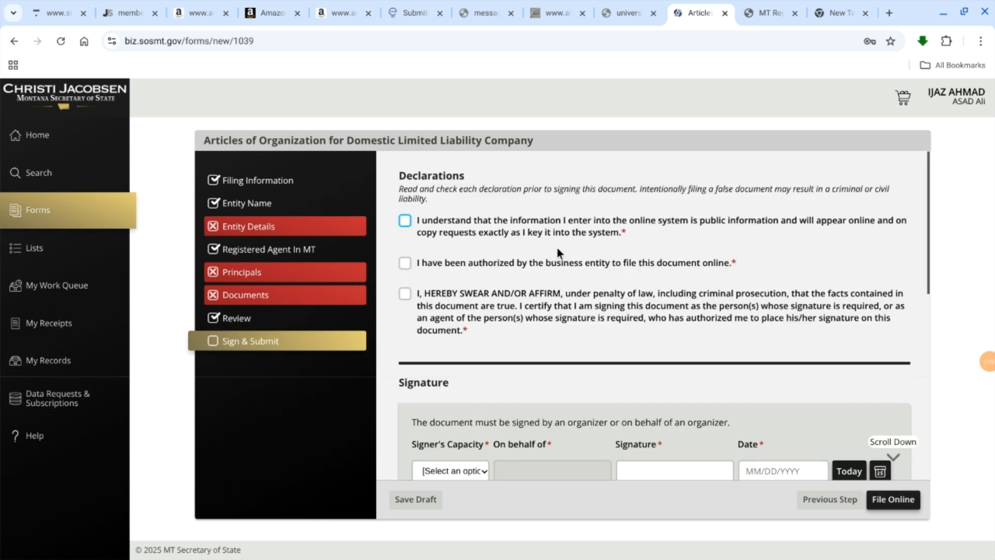
Step: Accept all three declarations on public information, filing authorization and truthfulness of the document
{"action": "left_click", "coordinate": [404, 220]}
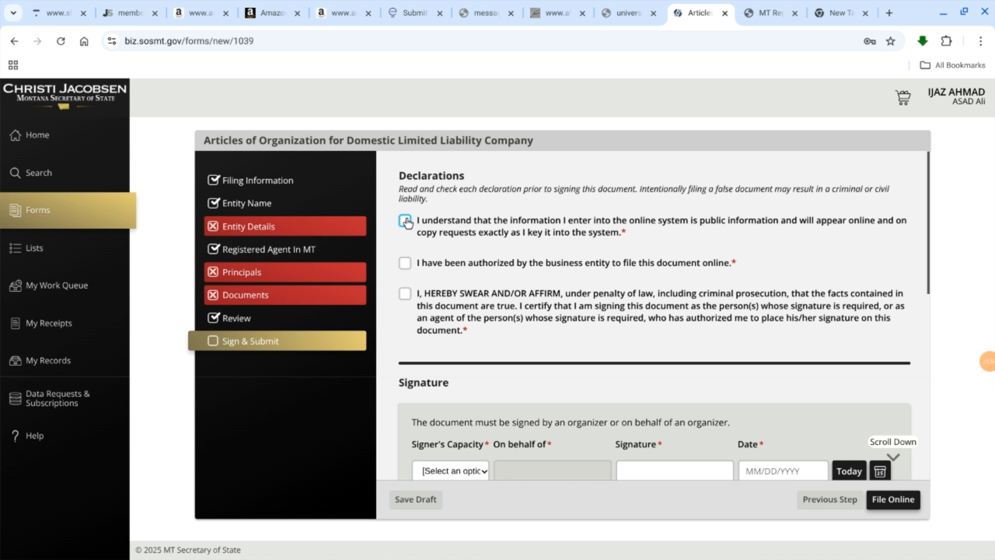
{"action": "left_click", "coordinate": [405, 263]}
{"action": "left_click", "coordinate": [405, 293]}
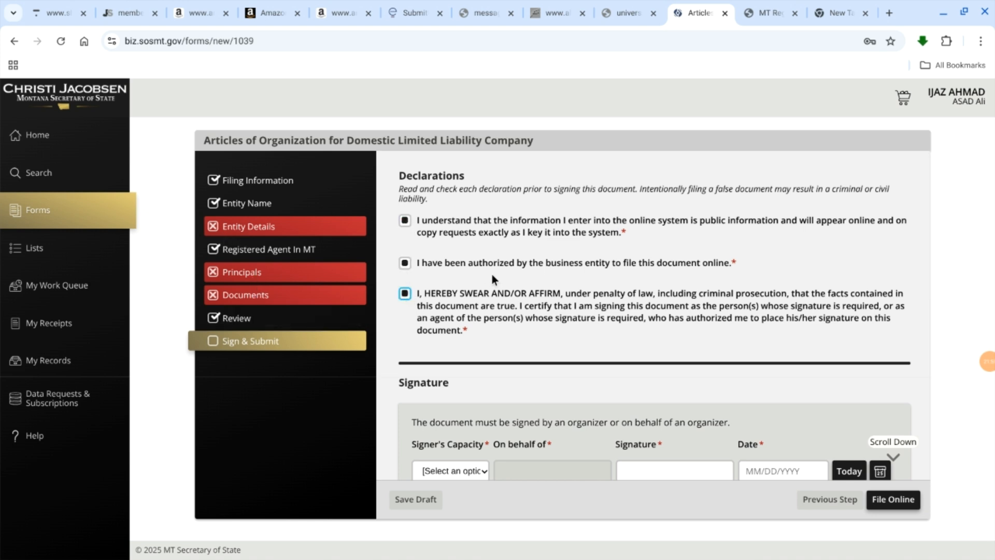
Step: Set the signer's capacity to Self, enter the signer's full name as signature and date it today, 03/19/2025
{"action": "scroll", "coordinate": [492, 274], "scroll_direction": "down", "scroll_amount": 3}
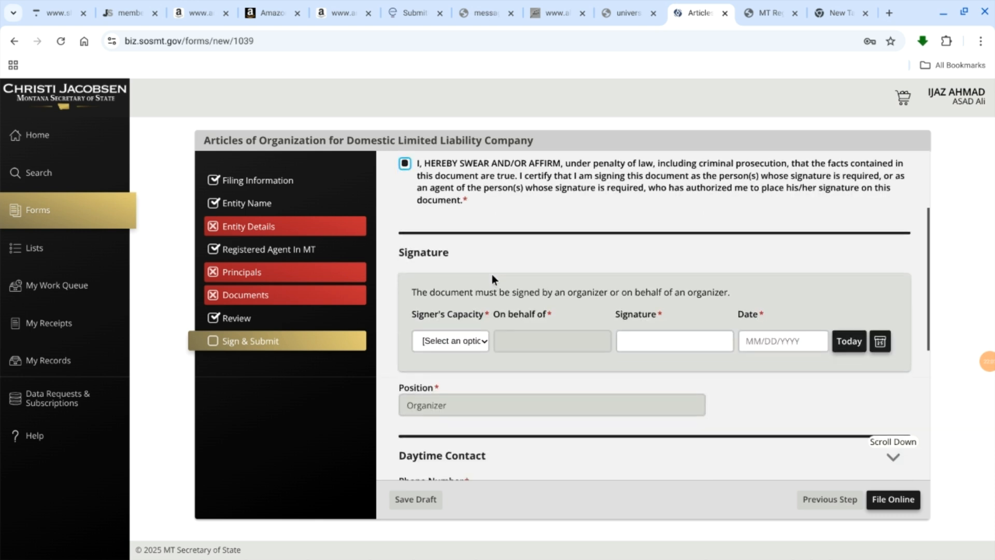
{"action": "left_click", "coordinate": [477, 340]}
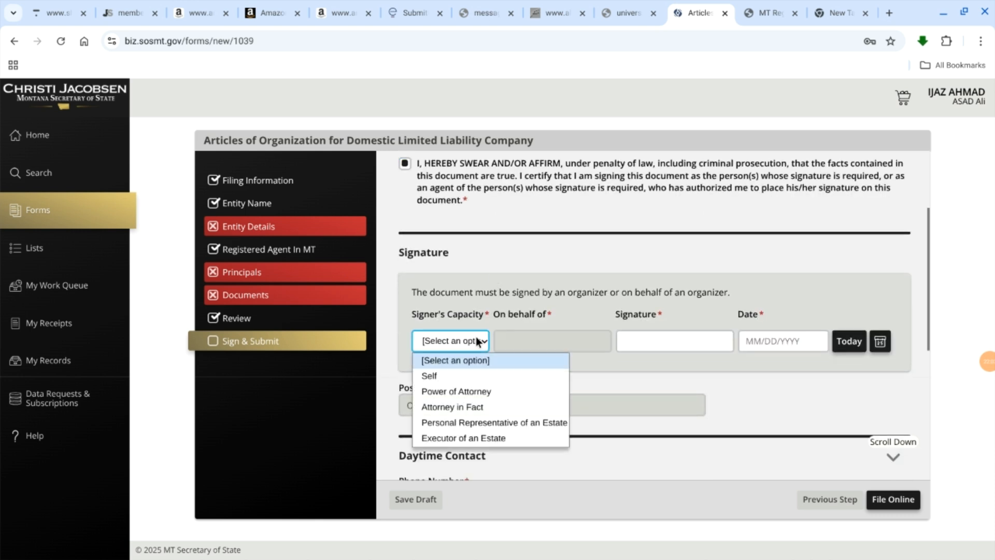
{"action": "left_click", "coordinate": [468, 375]}
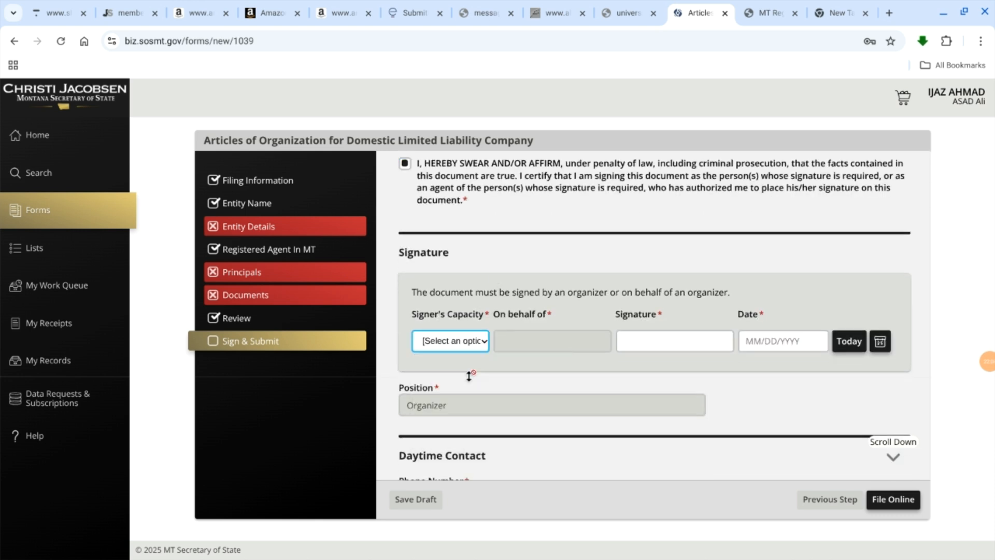
{"action": "left_click", "coordinate": [673, 342]}
{"action": "left_click", "coordinate": [637, 389]}
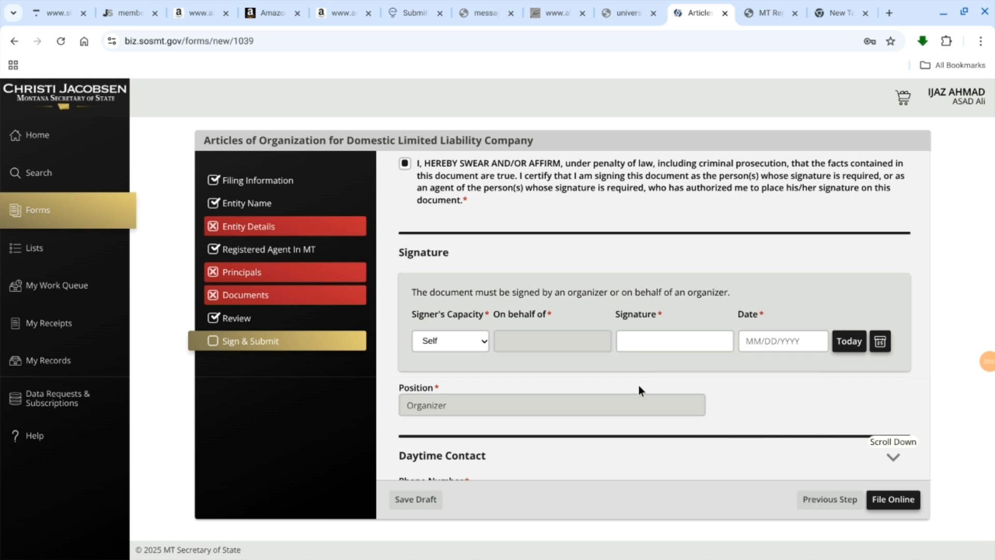
{"action": "left_click", "coordinate": [640, 337]}
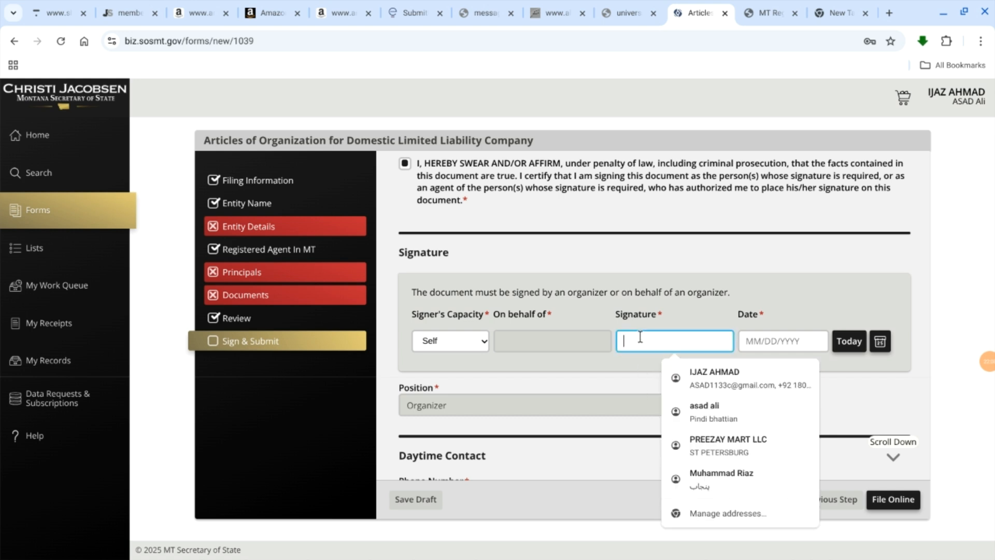
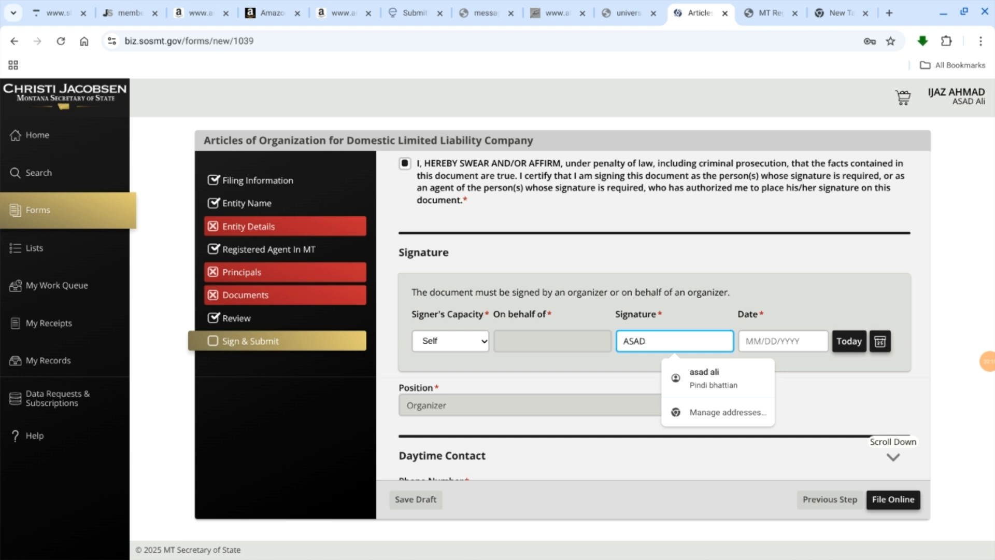
{"action": "left_click", "coordinate": [841, 344]}
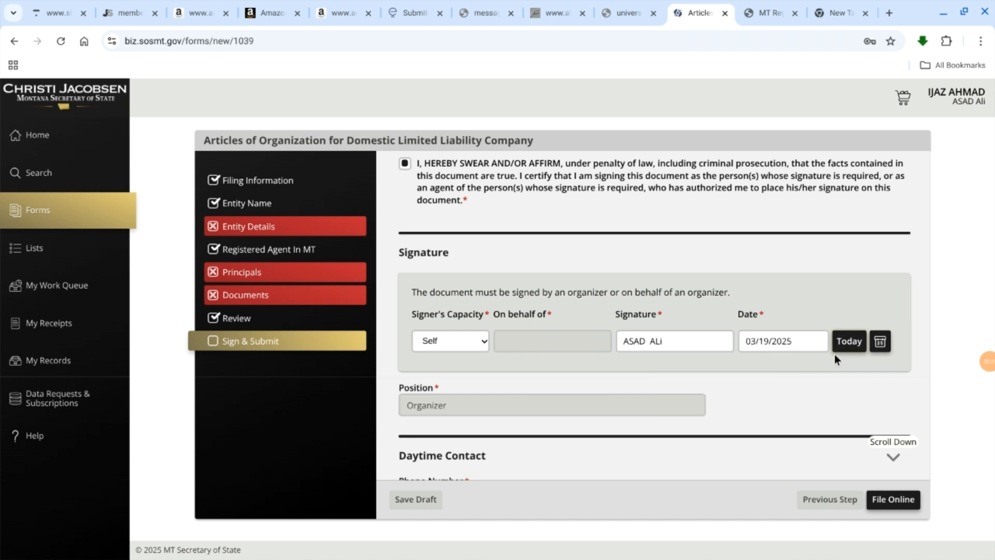
Step: Examine the Daytime Contact fields and the Submit information about online filing and payment
{"action": "scroll", "coordinate": [834, 357], "scroll_direction": "down", "scroll_amount": 1}
{"action": "scroll", "coordinate": [604, 357], "scroll_direction": "down", "scroll_amount": 1}
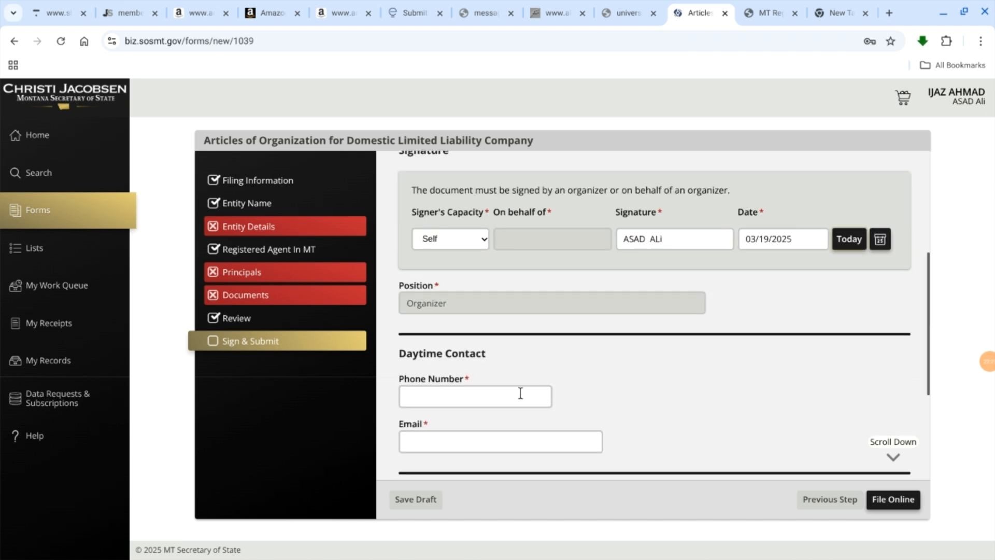
{"action": "scroll", "coordinate": [518, 389], "scroll_direction": "down", "scroll_amount": 1}
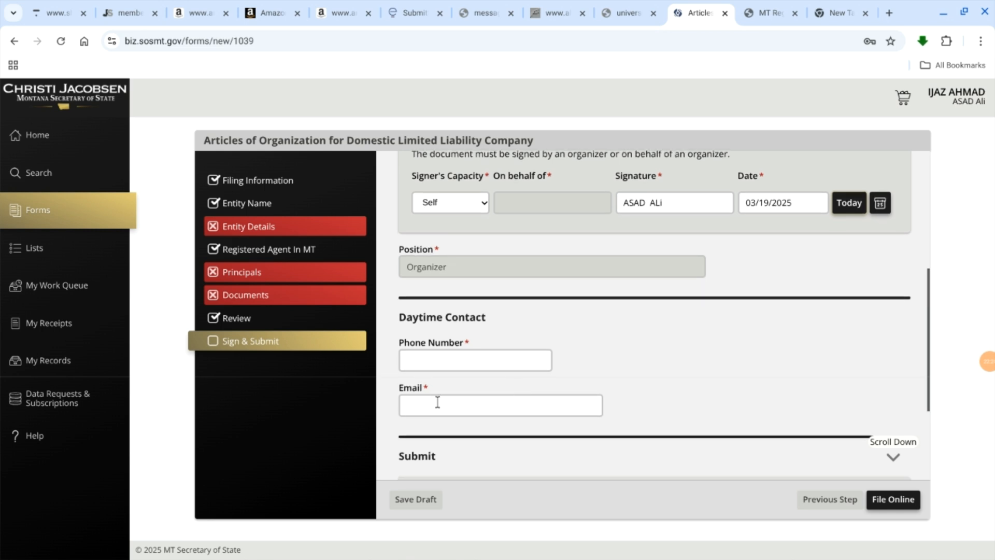
{"action": "scroll", "coordinate": [438, 403], "scroll_direction": "down", "scroll_amount": 3}
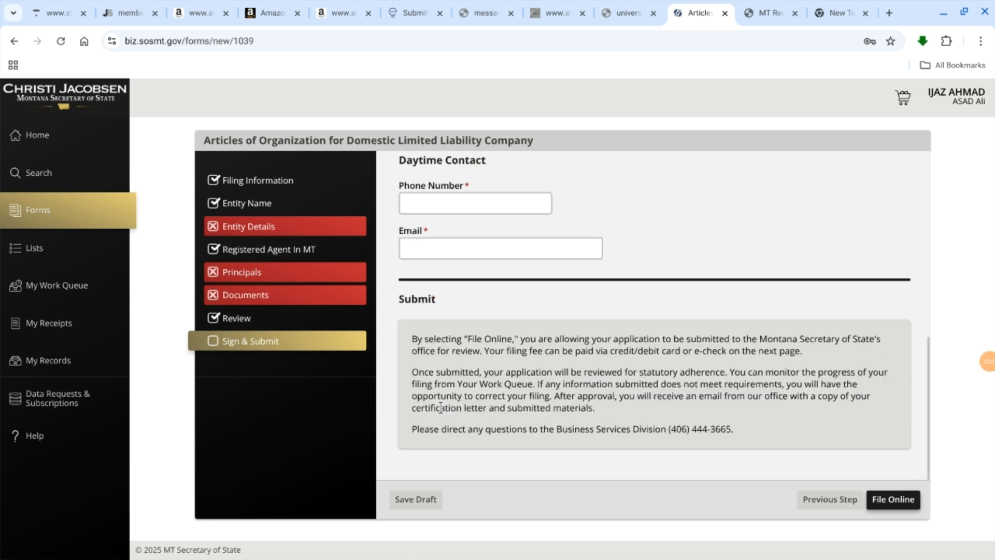
{"action": "scroll", "coordinate": [440, 409], "scroll_direction": "up", "scroll_amount": 2}
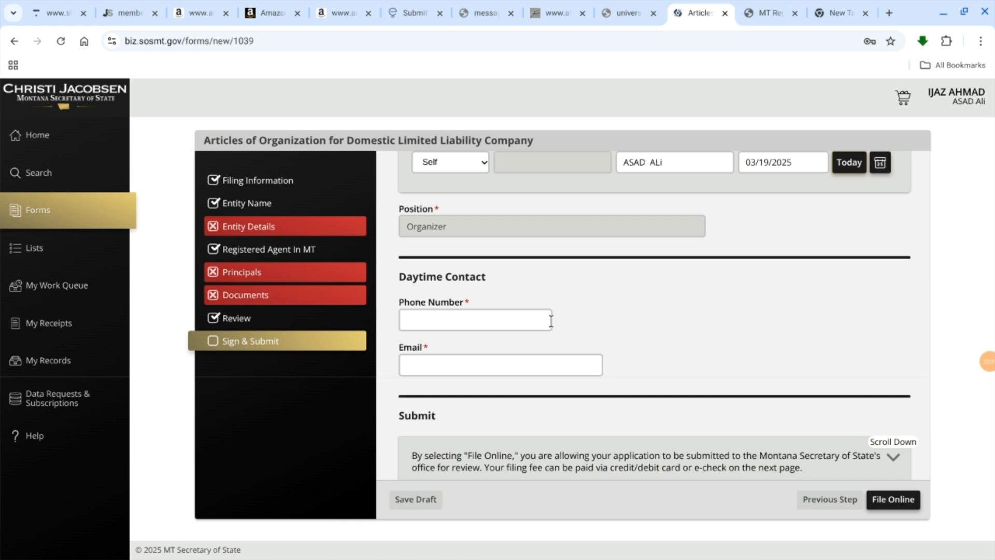
{"action": "scroll", "coordinate": [551, 321], "scroll_direction": "up", "scroll_amount": 1}
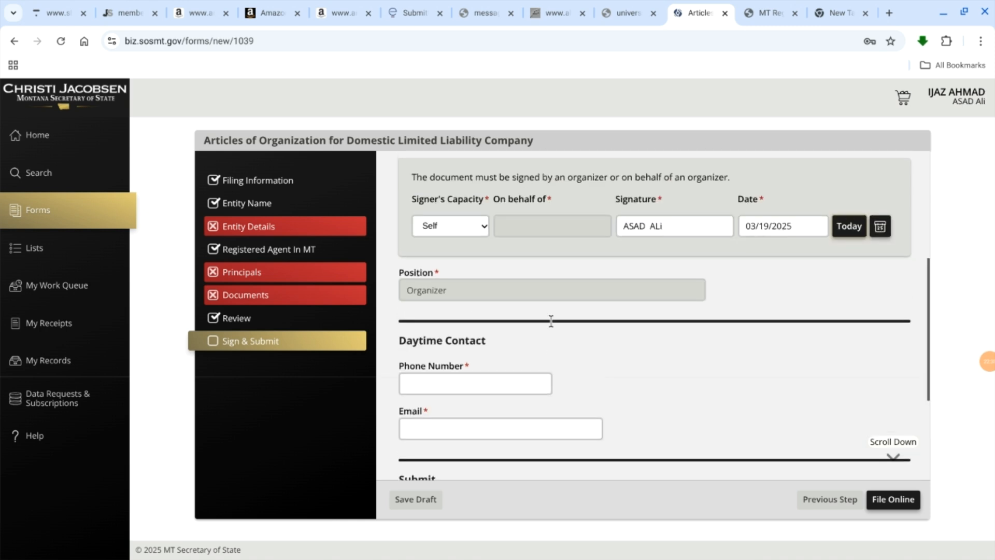
{"action": "scroll", "coordinate": [551, 321], "scroll_direction": "down", "scroll_amount": 1}
{"action": "scroll", "coordinate": [551, 321], "scroll_direction": "down", "scroll_amount": 3}
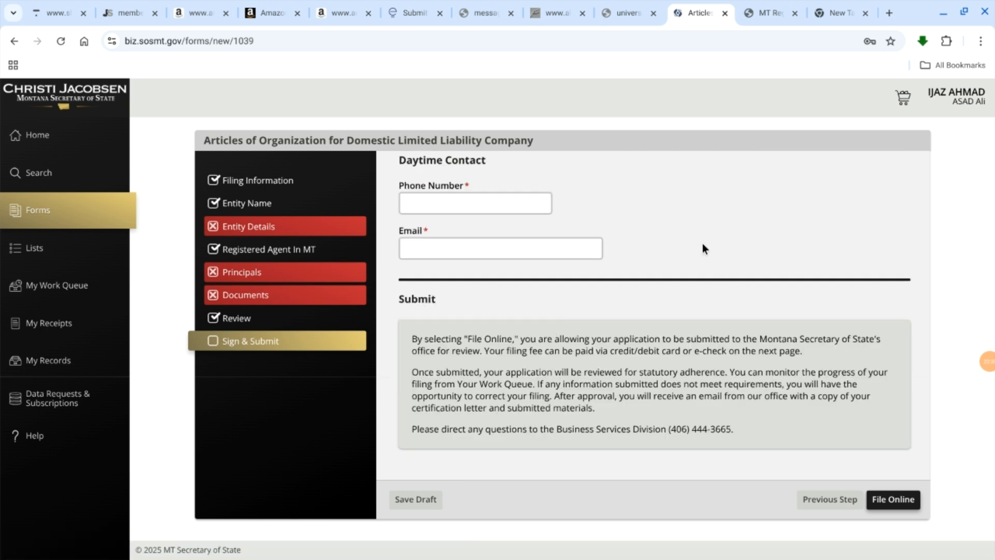
{"action": "scroll", "coordinate": [702, 244], "scroll_direction": "up", "scroll_amount": 1}
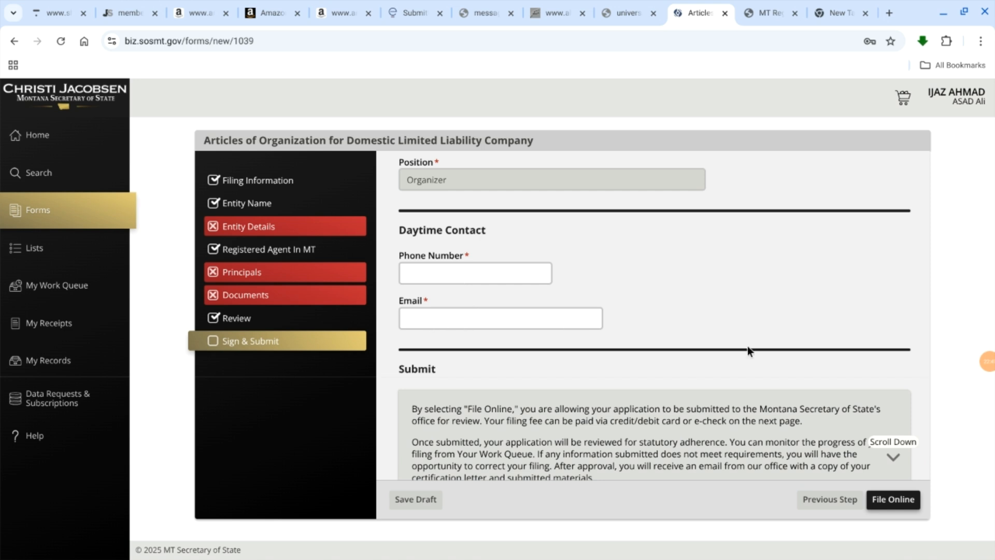
{"action": "scroll", "coordinate": [747, 346], "scroll_direction": "down", "scroll_amount": 1}
{"action": "scroll", "coordinate": [748, 346], "scroll_direction": "up", "scroll_amount": 2}
{"action": "scroll", "coordinate": [747, 346], "scroll_direction": "down", "scroll_amount": 2}
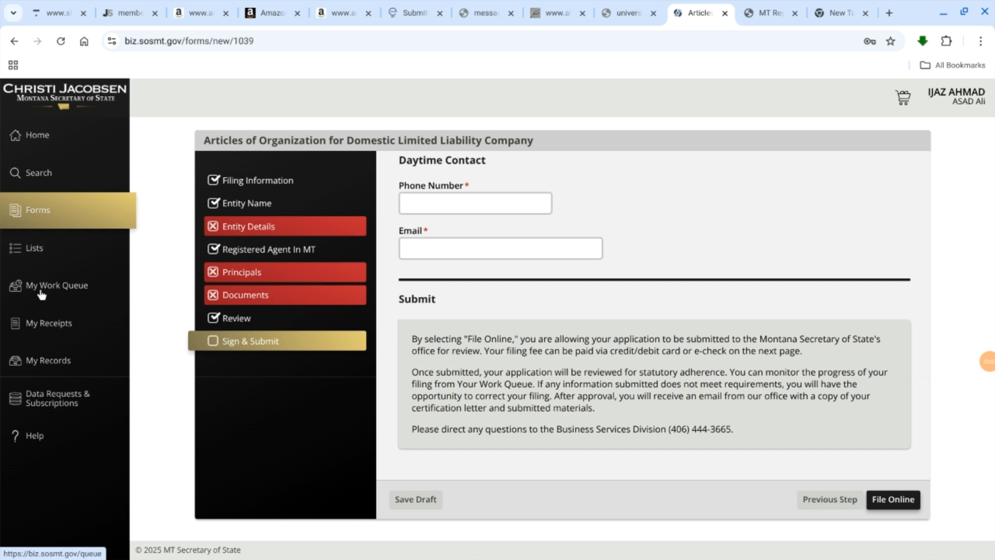
Step: Leave the unsaved form for My Work Queue and delete both draft Articles of Organization filings
{"action": "left_click", "coordinate": [53, 285]}
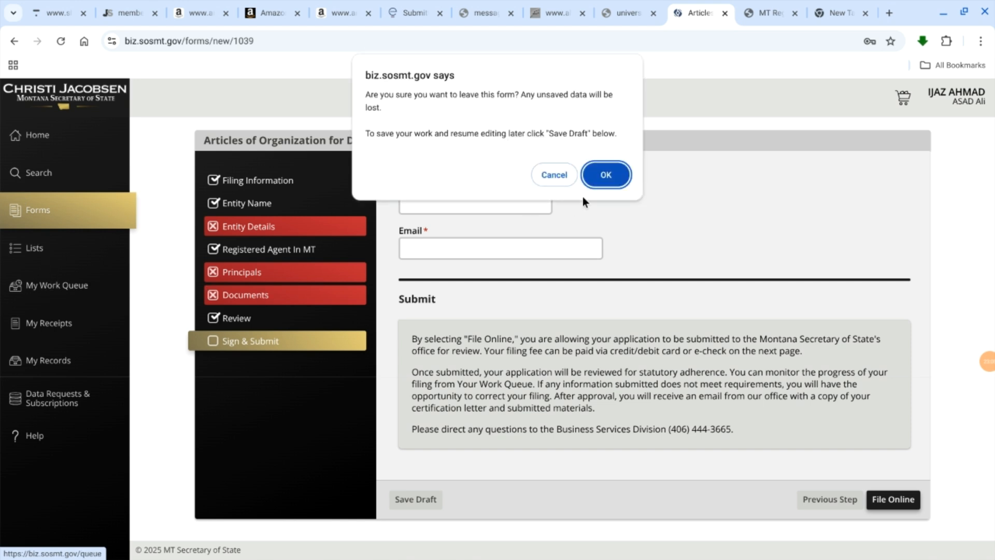
{"action": "left_click", "coordinate": [596, 174]}
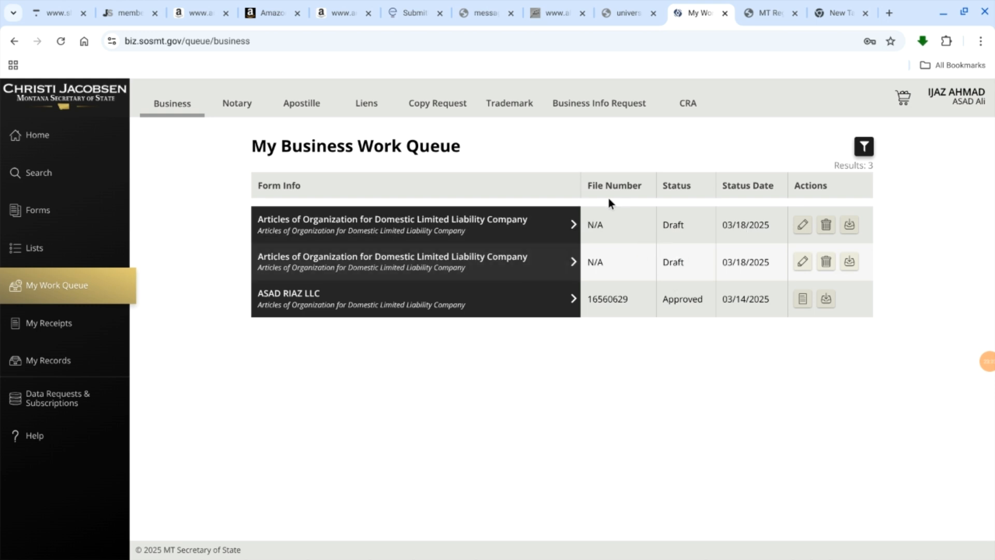
{"action": "left_click", "coordinate": [824, 226]}
{"action": "left_click", "coordinate": [826, 228]}
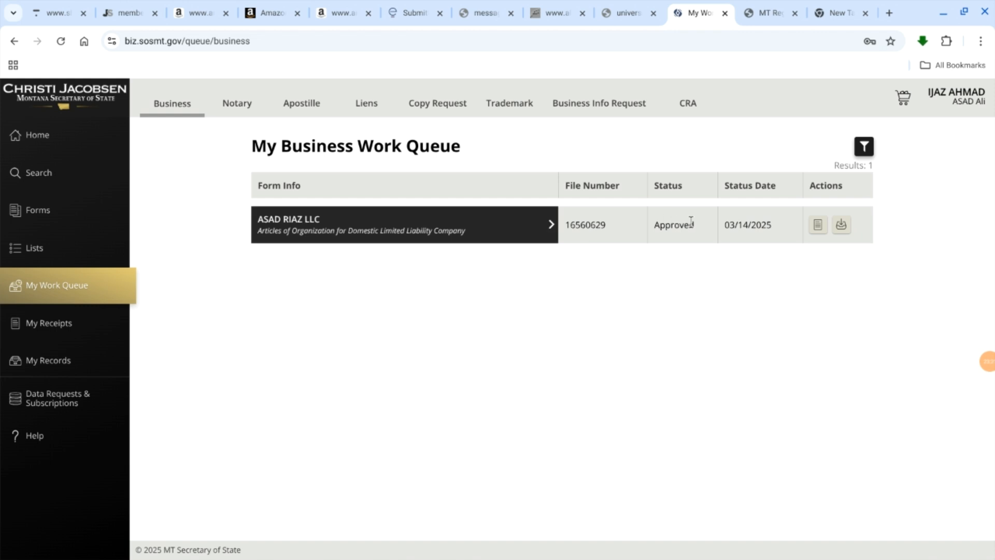
Step: Check the status of the remaining LLC filing, view its available downloads and close the list
{"action": "double_click", "coordinate": [677, 228]}
{"action": "left_click", "coordinate": [671, 230]}
{"action": "double_click", "coordinate": [671, 230]}
{"action": "left_click", "coordinate": [839, 224]}
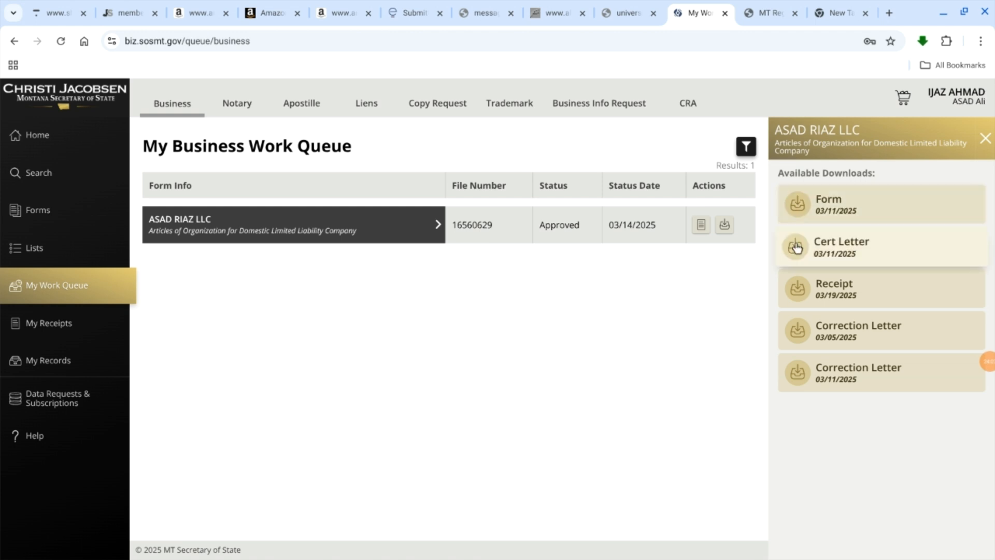
{"action": "left_click", "coordinate": [984, 139]}
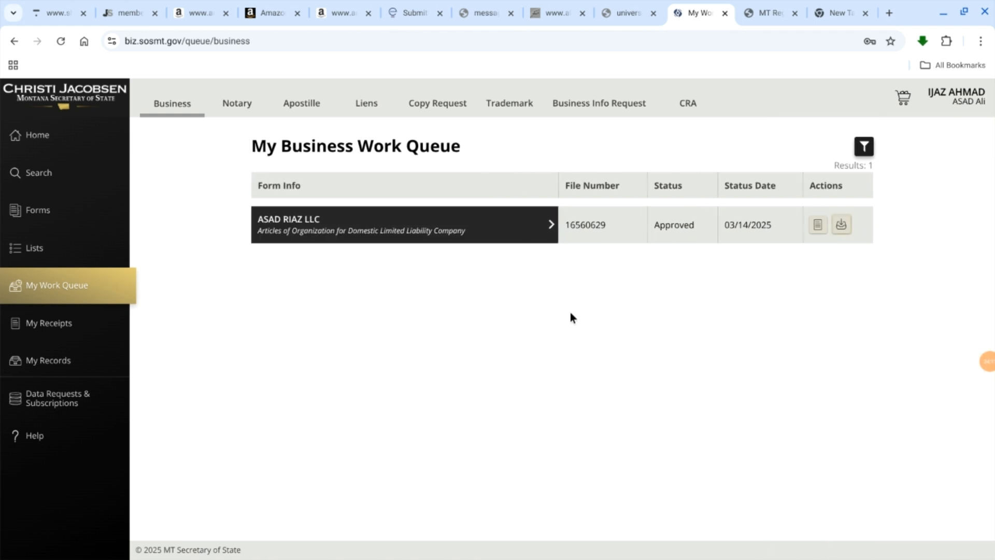
Step: View the payment records in My Receipts, revisit the work queue and return to the site's Home page
{"action": "left_click", "coordinate": [78, 327]}
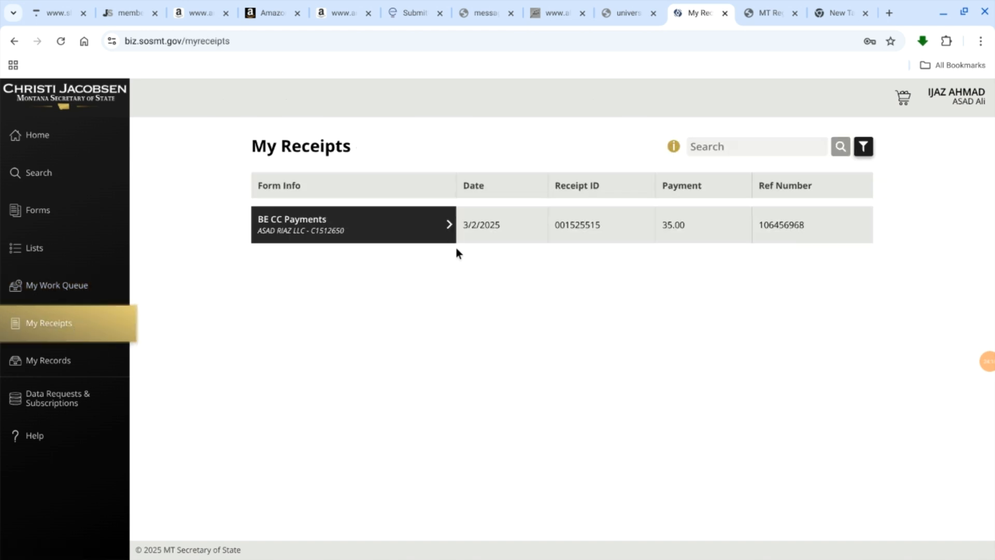
{"action": "left_click", "coordinate": [70, 272]}
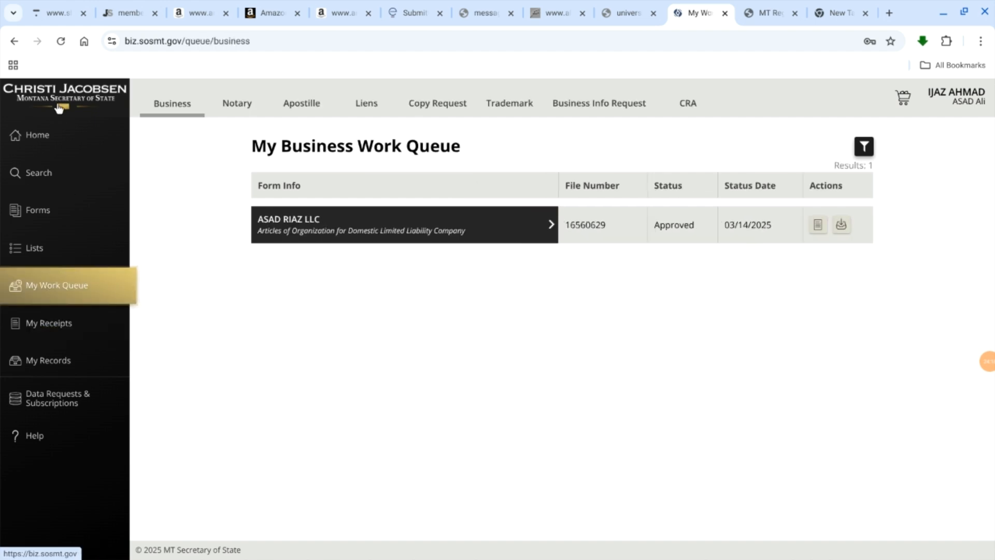
{"action": "left_click", "coordinate": [63, 136]}
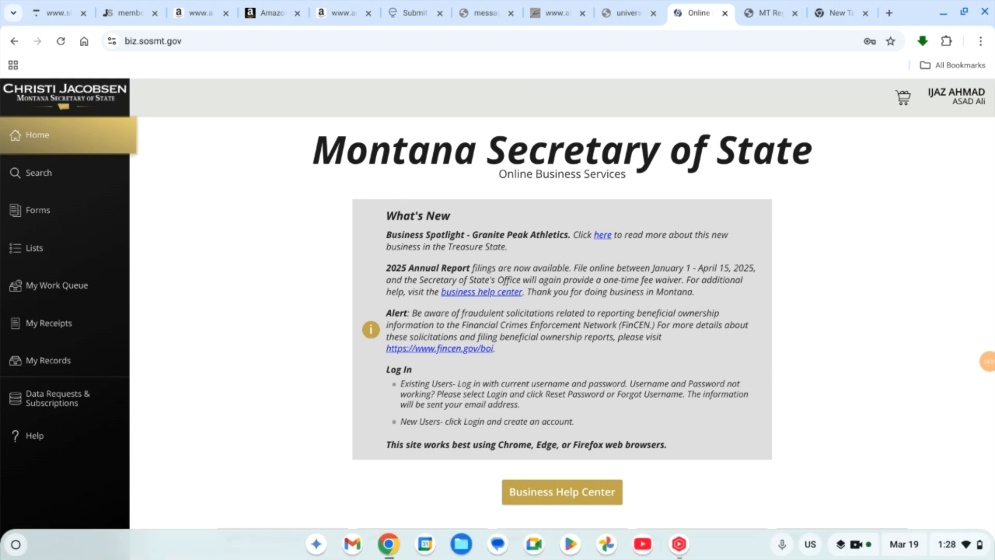
{"action": "scroll", "coordinate": [828, 264], "scroll_direction": "down", "scroll_amount": 3}
{"action": "scroll", "coordinate": [828, 269], "scroll_direction": "up", "scroll_amount": 3}
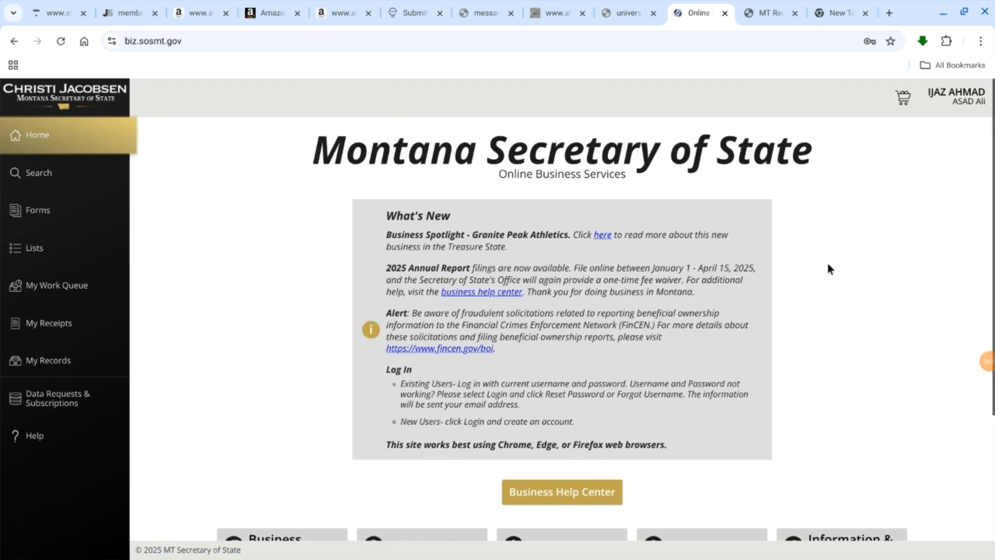
{"action": "left_click", "coordinate": [986, 367]}
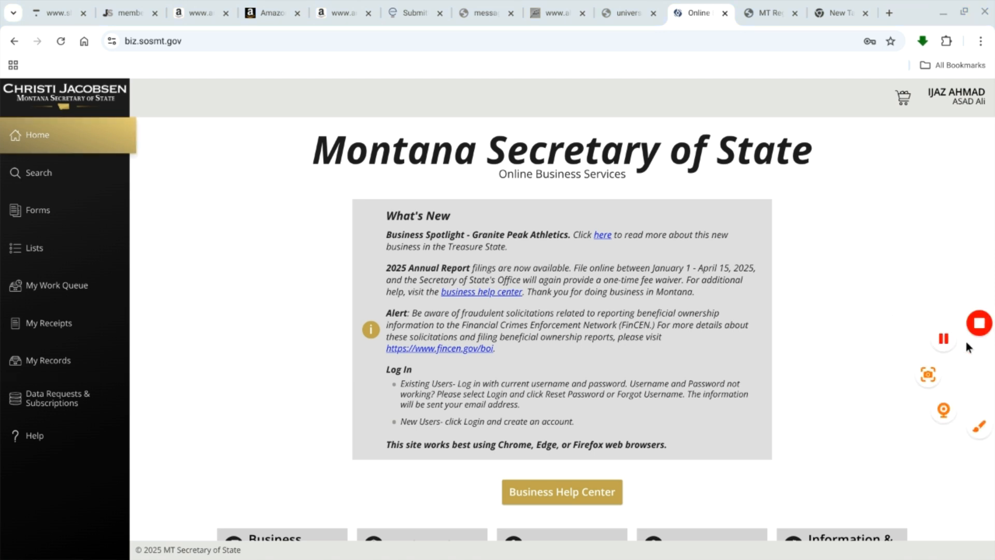